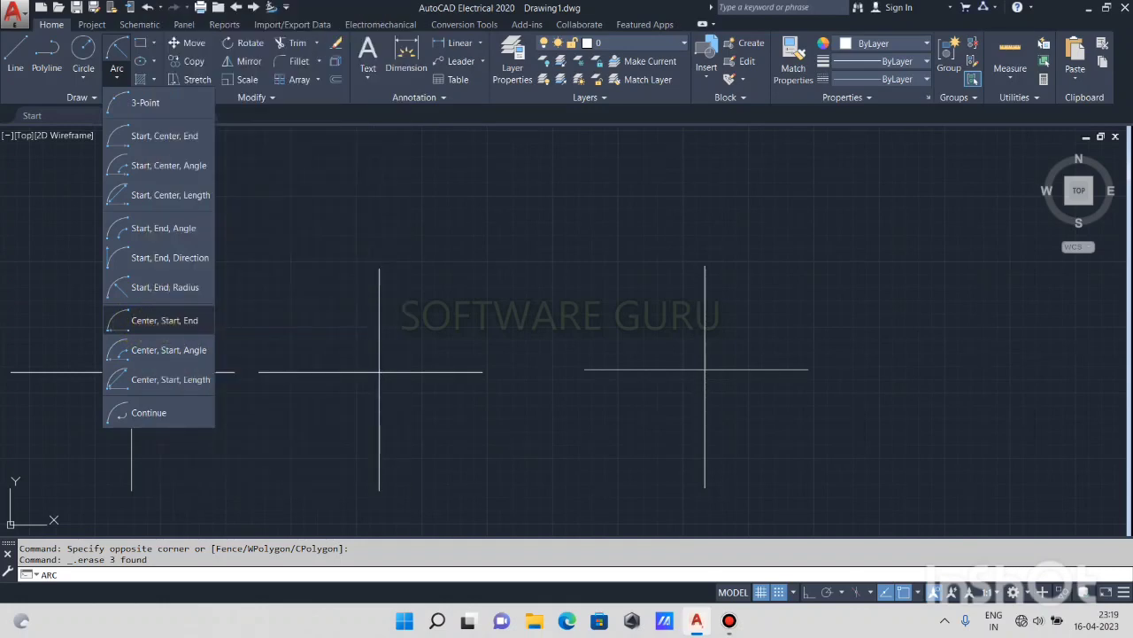
# - Draw a Center, Start, End arc on the leftmost cross, from the horizontal line's right end to the vertical line's upper end
pyautogui.click(158, 320)
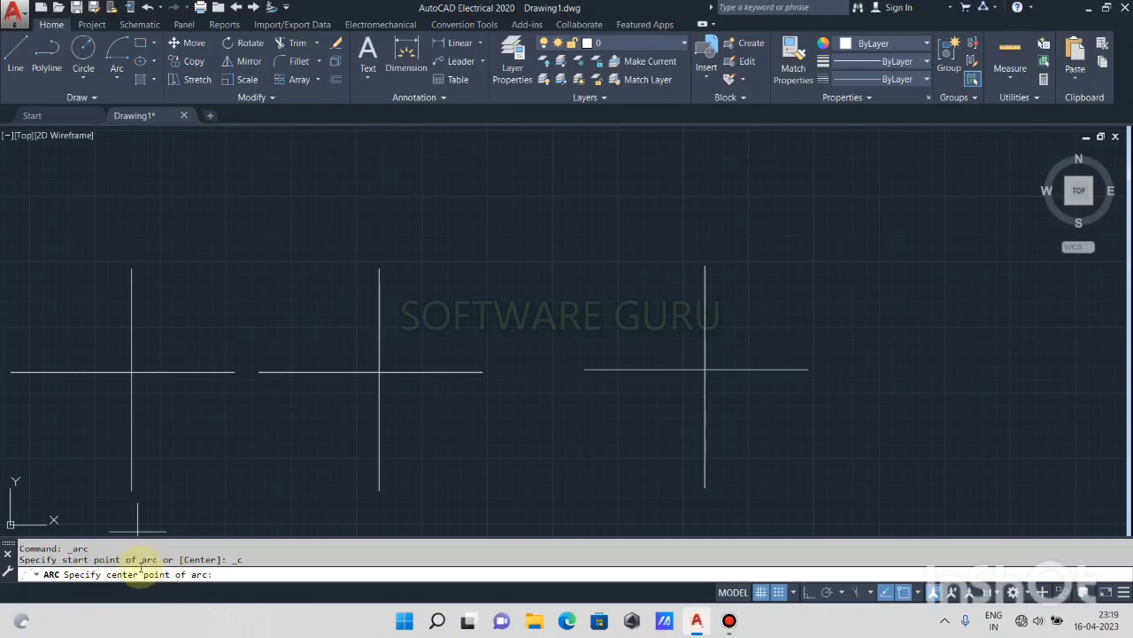
pyautogui.click(131, 372)
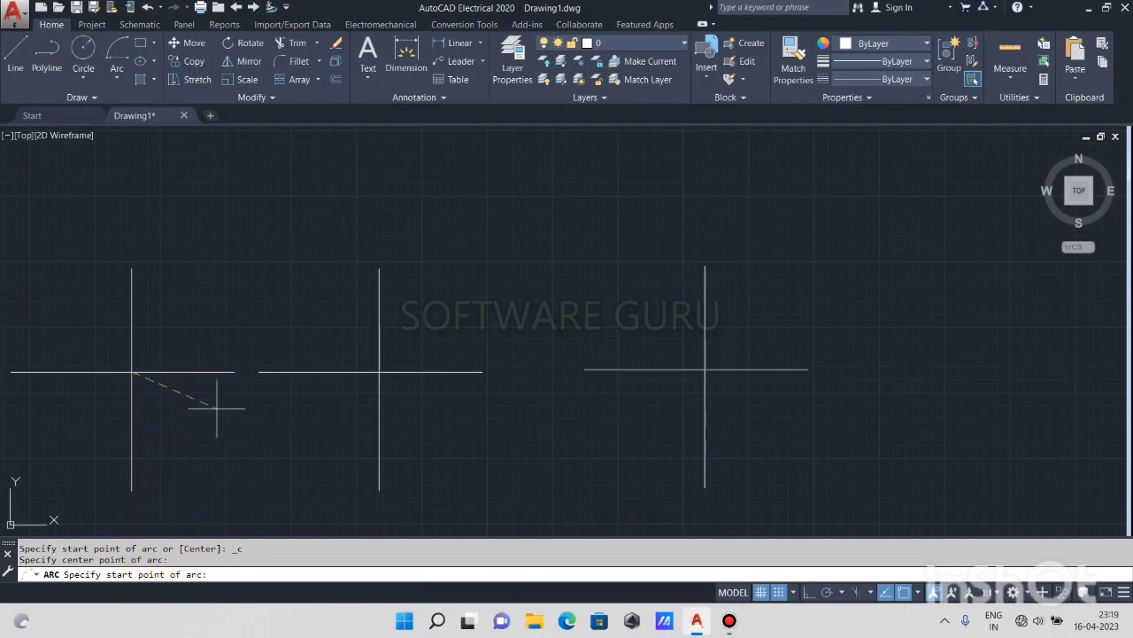
pyautogui.click(234, 371)
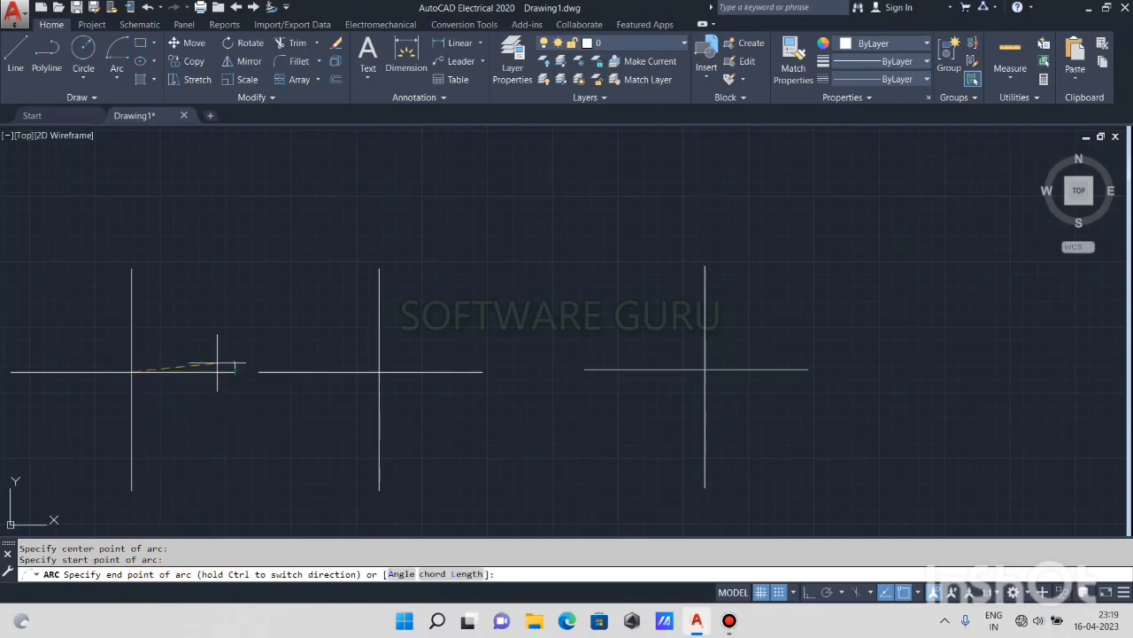
pyautogui.click(131, 267)
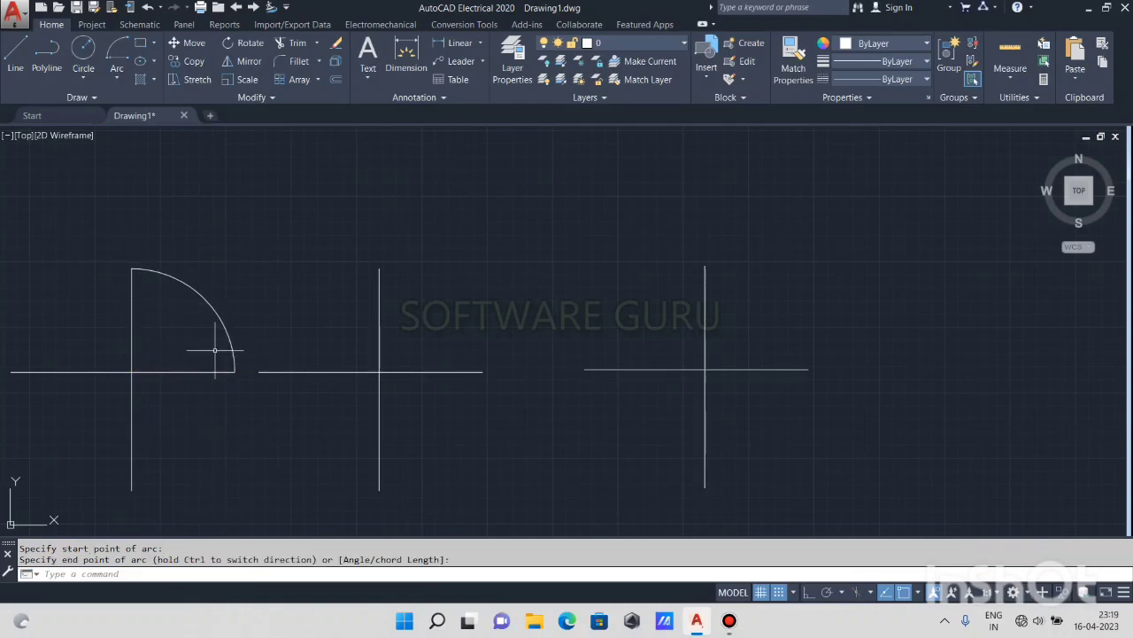
# - Draw a Center, Start, Angle arc on the middle cross, starting at the horizontal line's right end with a 90° included angle
pyautogui.click(113, 77)
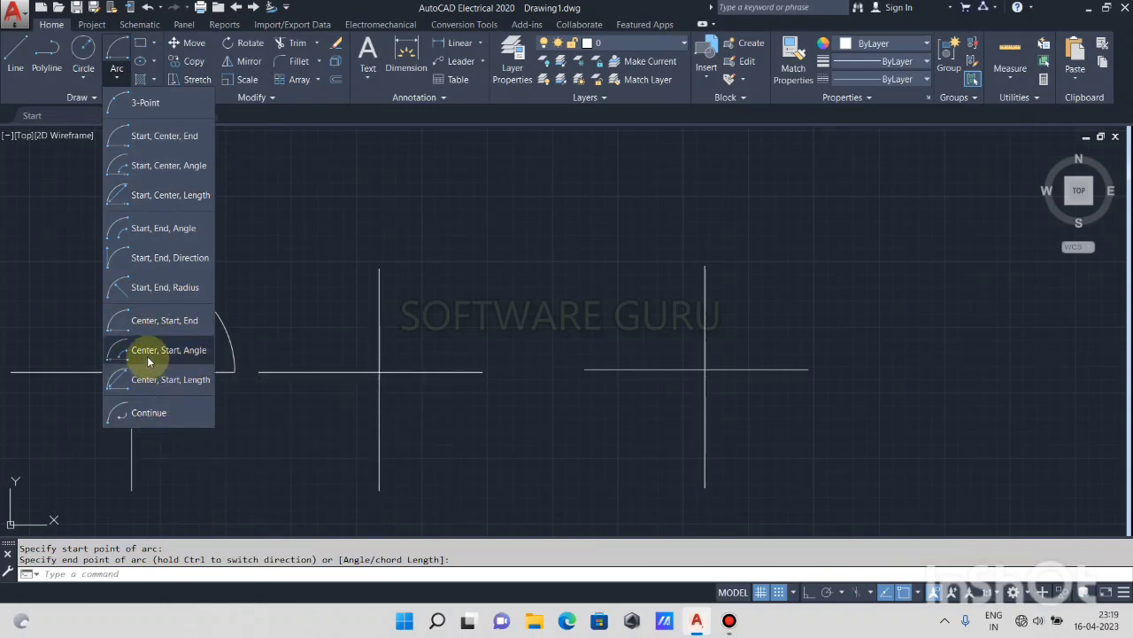
pyautogui.click(156, 353)
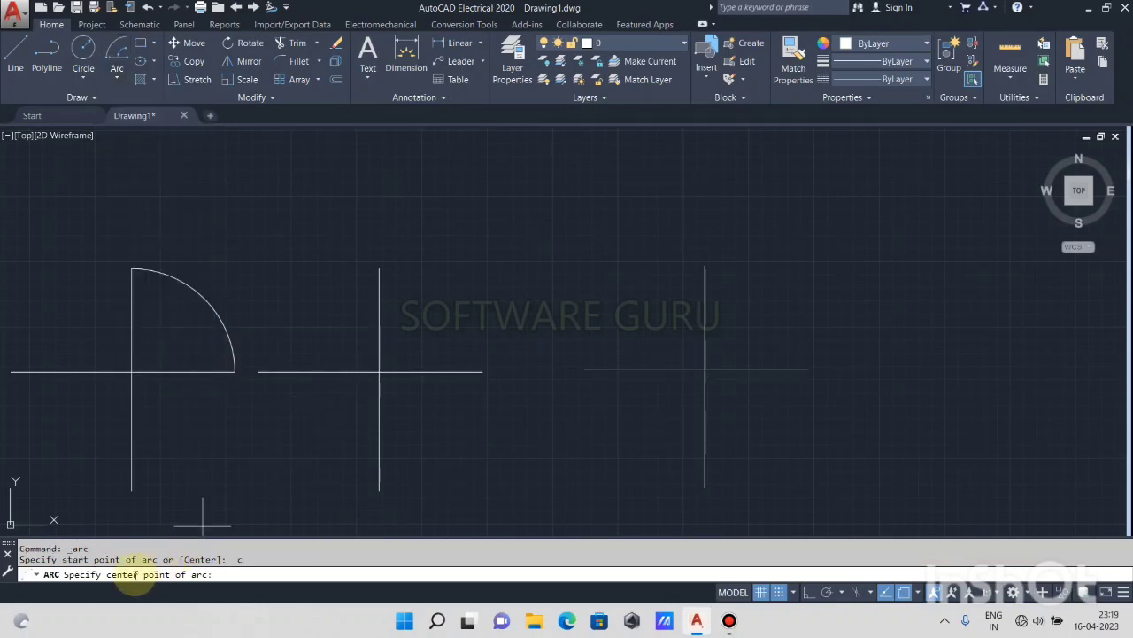
pyautogui.click(379, 372)
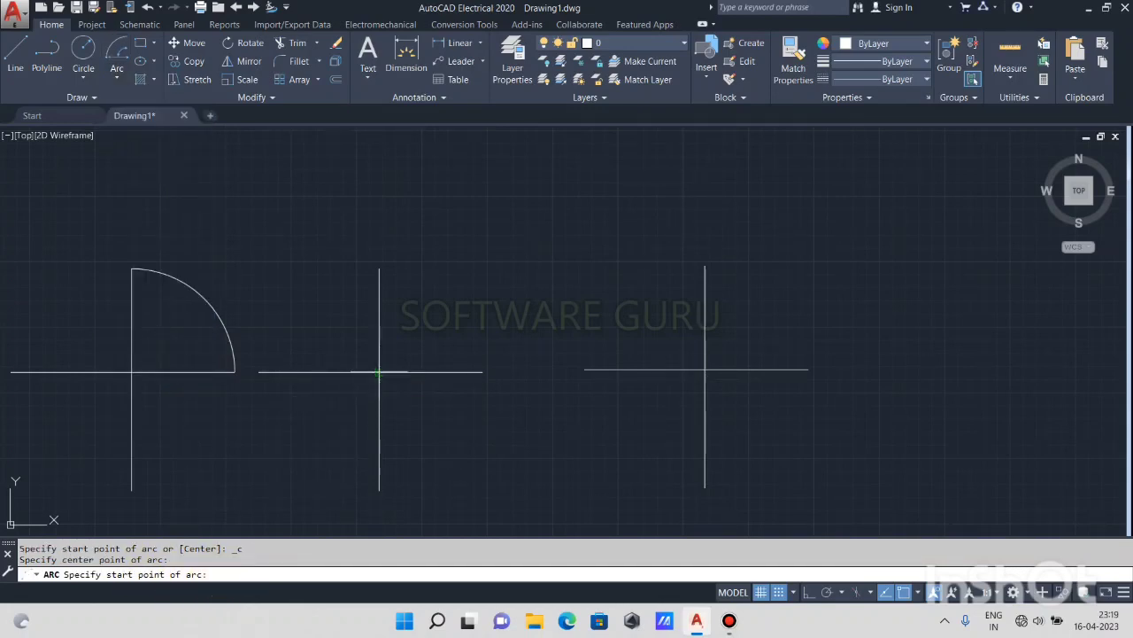
pyautogui.click(482, 371)
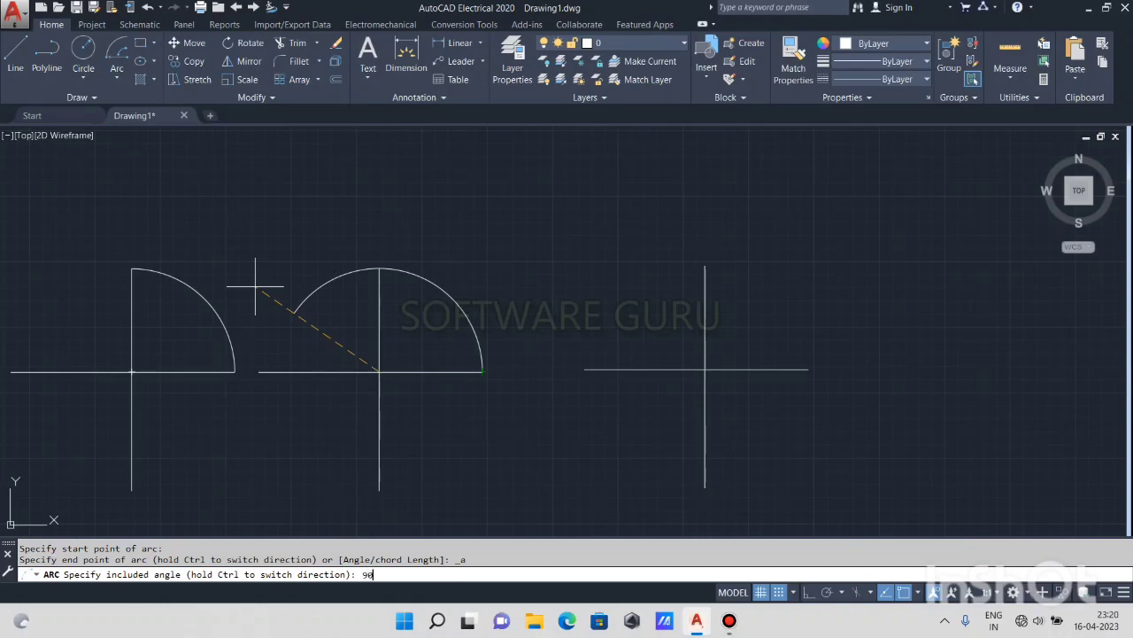
pyautogui.press('Return')
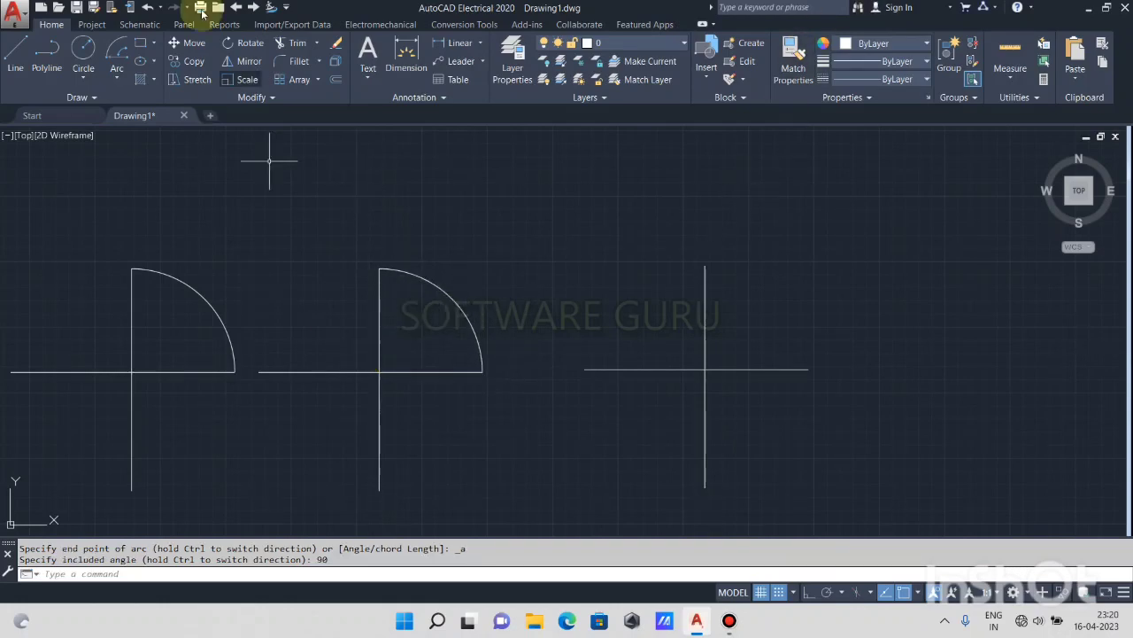
# - Add an angular dimension between the middle cross's vertical and horizontal lines, placed inside the arc
pyautogui.click(478, 42)
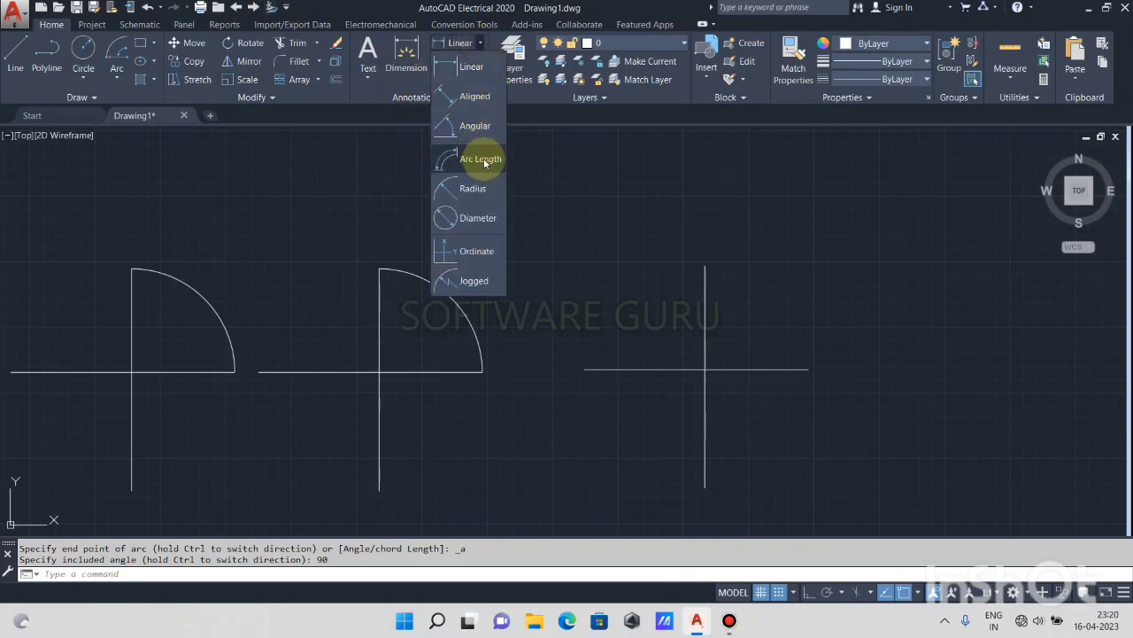
pyautogui.click(478, 129)
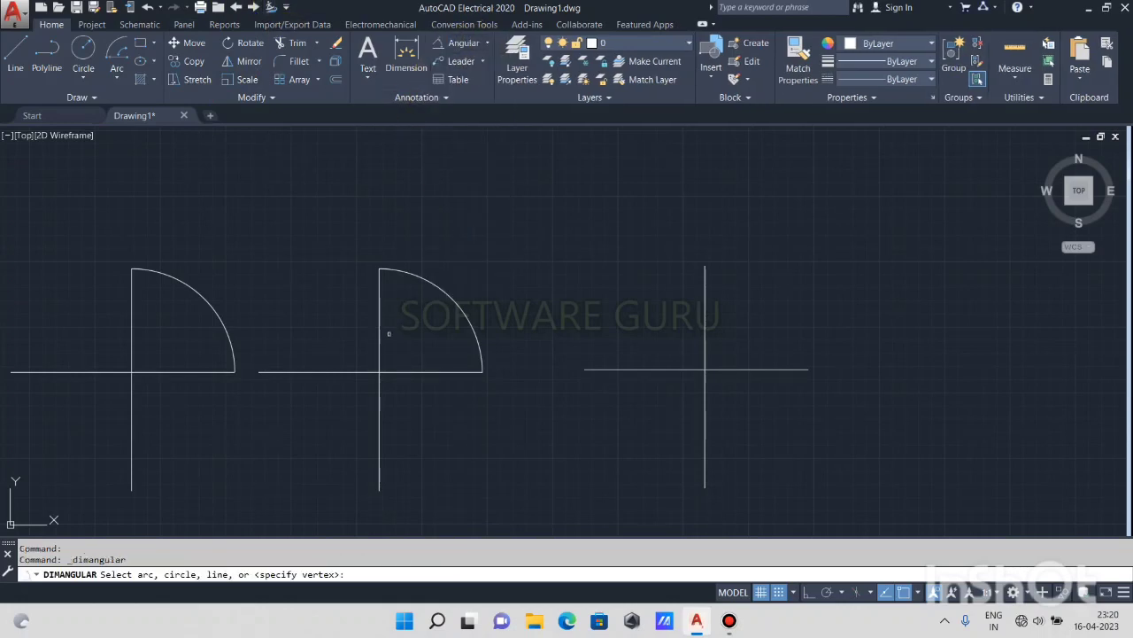
pyautogui.click(379, 337)
pyautogui.click(406, 373)
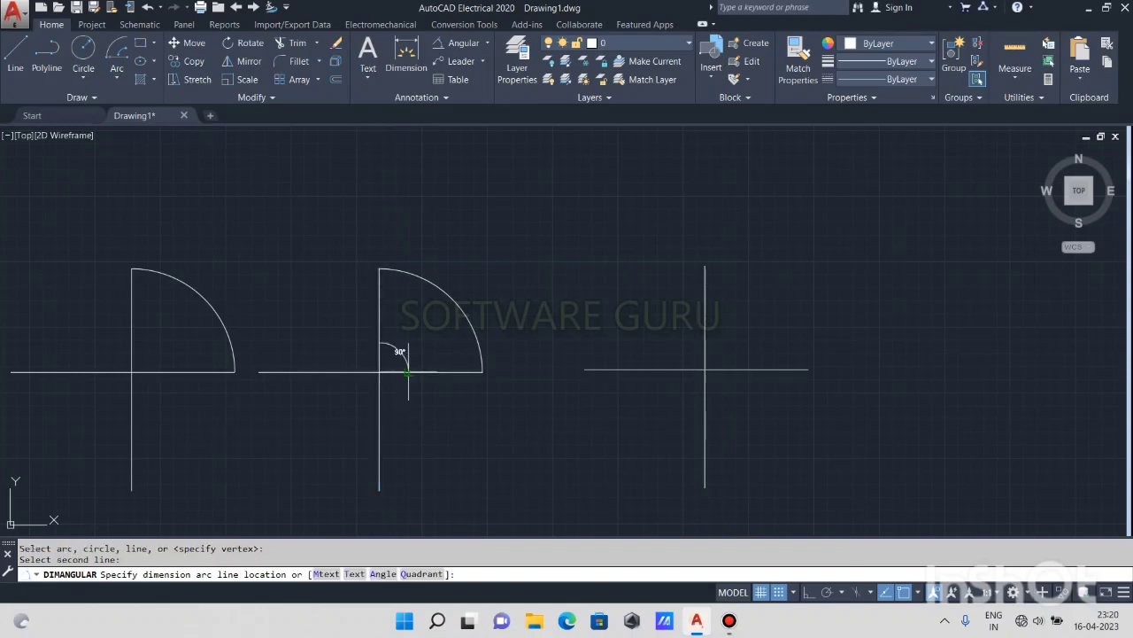
pyautogui.click(410, 340)
pyautogui.scroll(3, 399, 349)
pyautogui.scroll(-3, 395, 342)
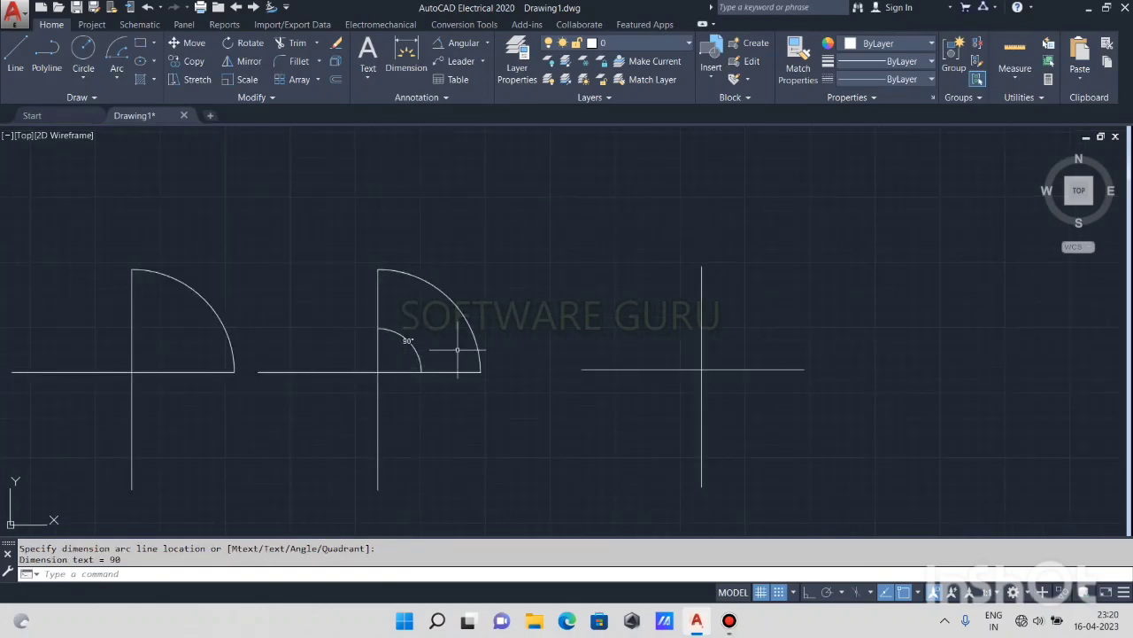
# - Draw a chord line joining the two endpoints of the middle cross's arc
pyautogui.click(117, 78)
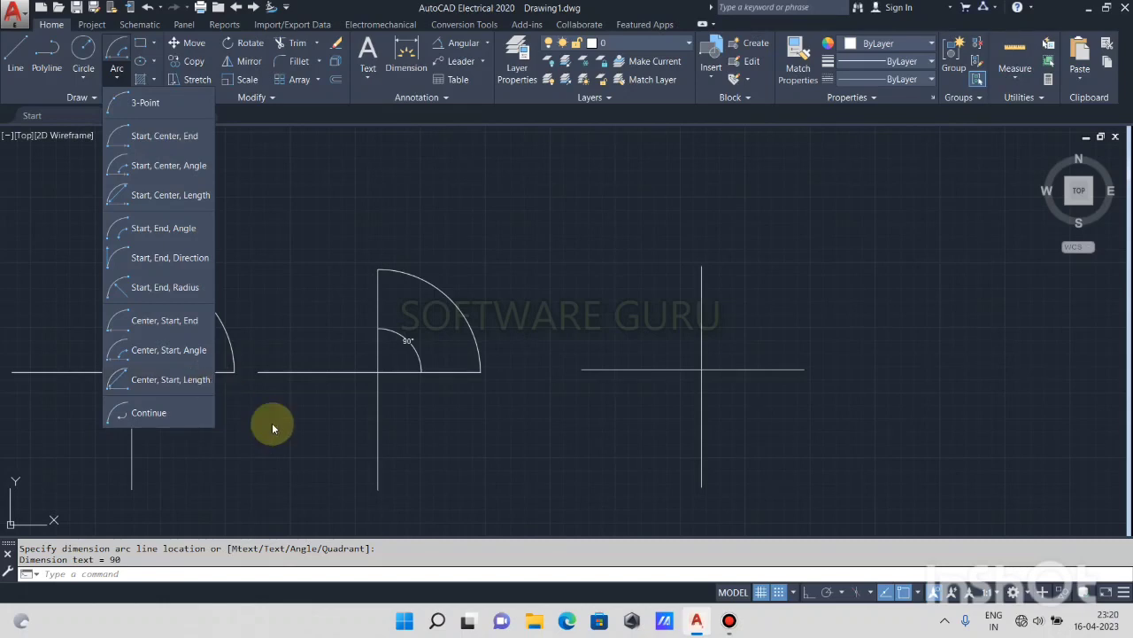
pyautogui.press('Escape')
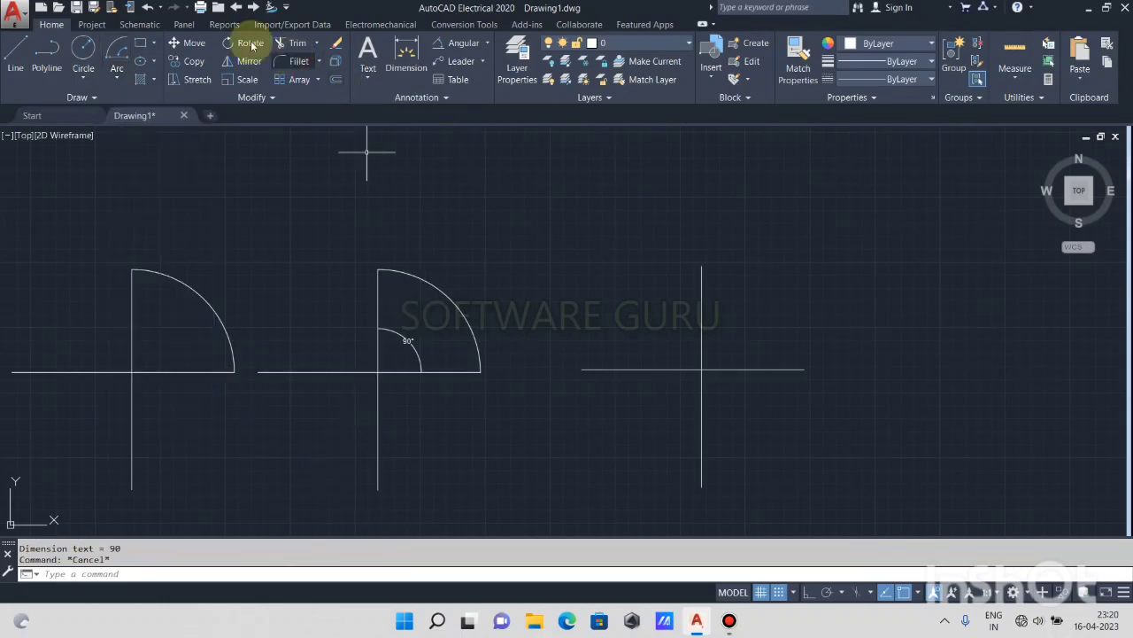
pyautogui.click(16, 57)
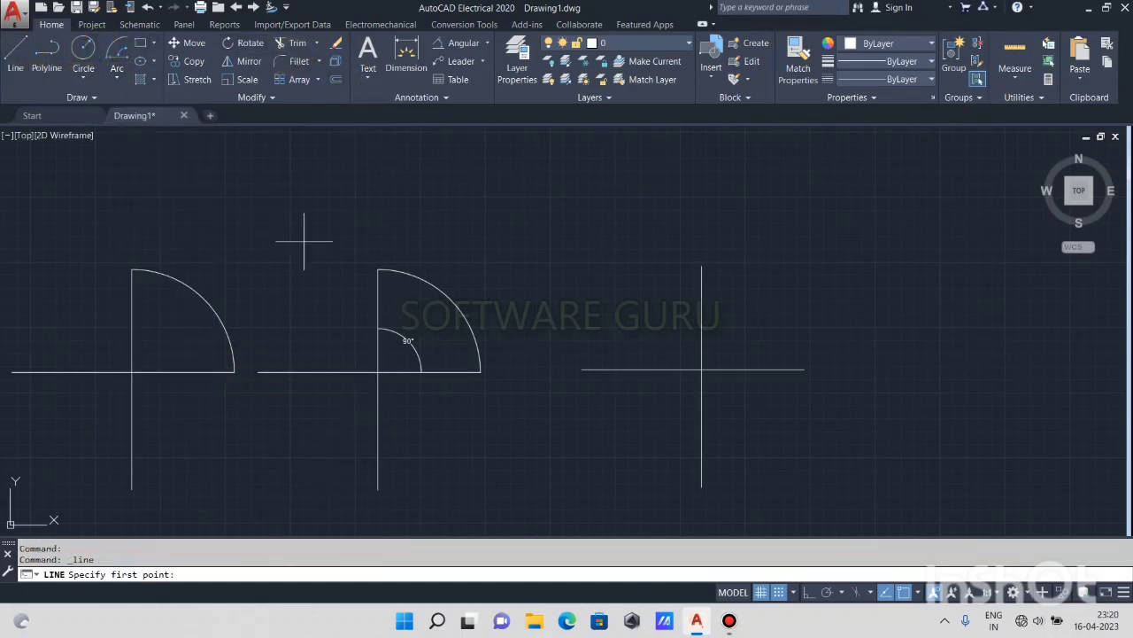
pyautogui.click(378, 268)
pyautogui.click(481, 371)
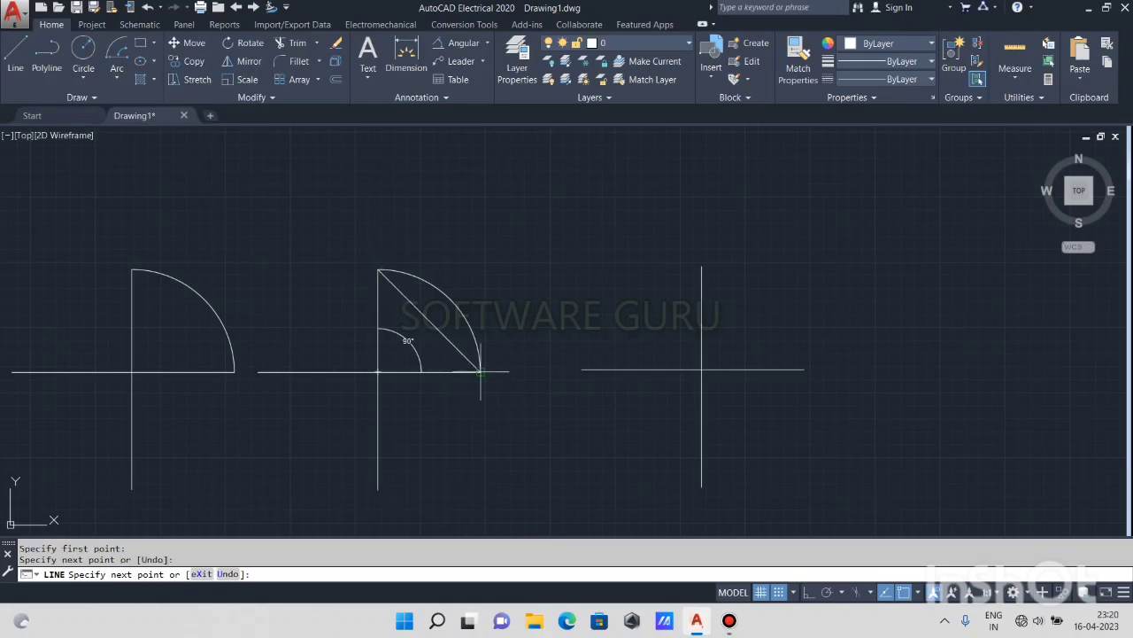
pyautogui.press('Escape')
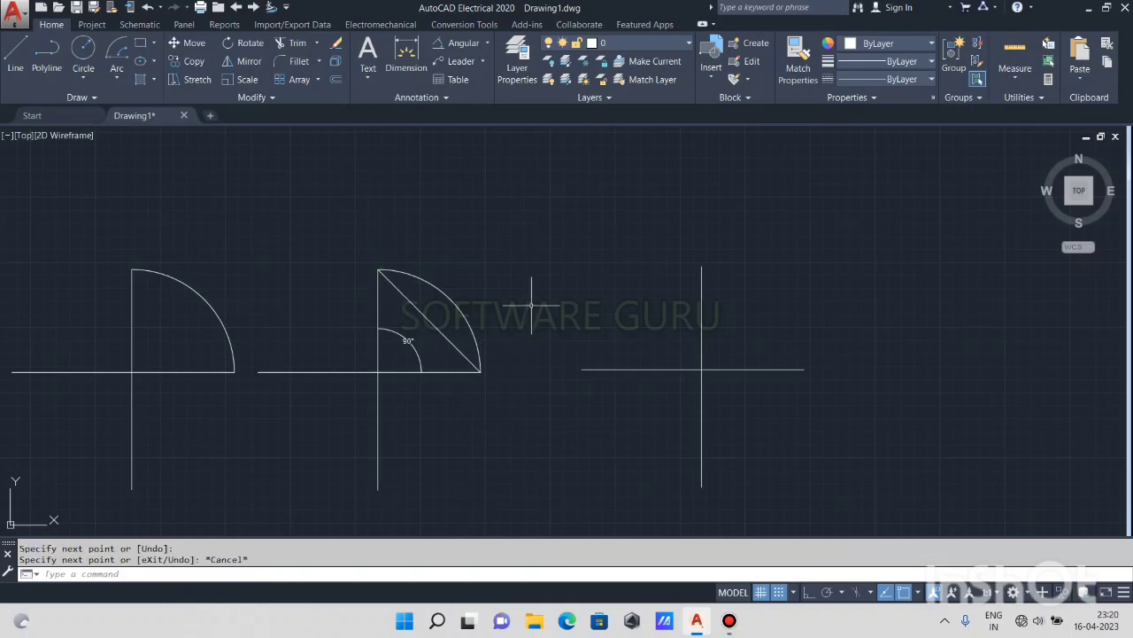
# - Add an aligned dimension to the middle arc's chord, placed outside the arc
pyautogui.click(486, 43)
pyautogui.click(478, 98)
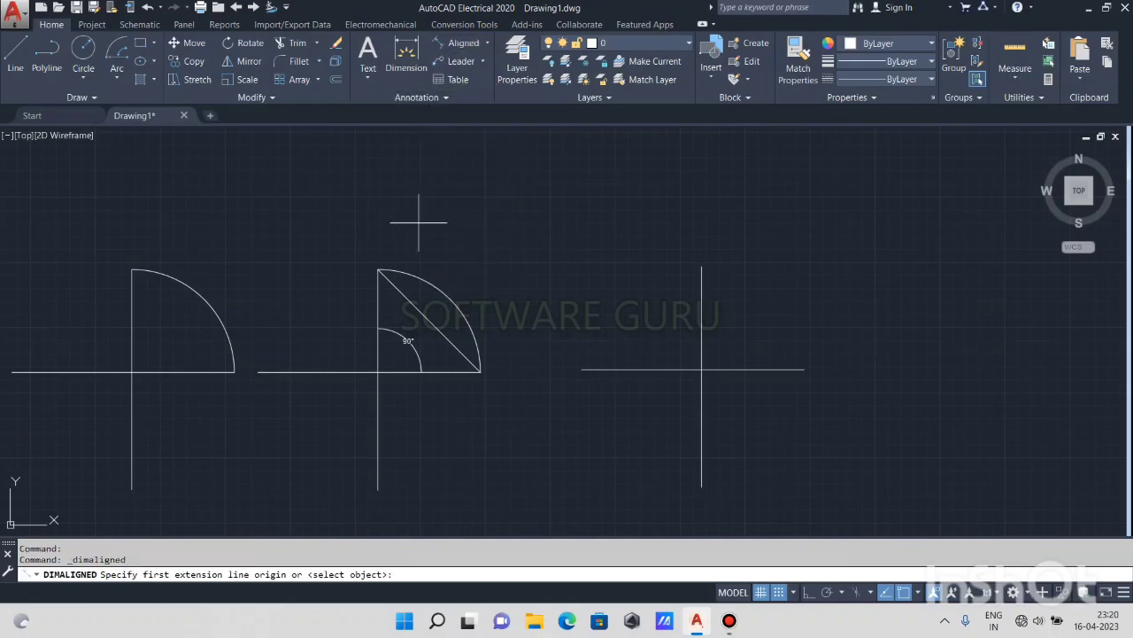
pyautogui.click(378, 268)
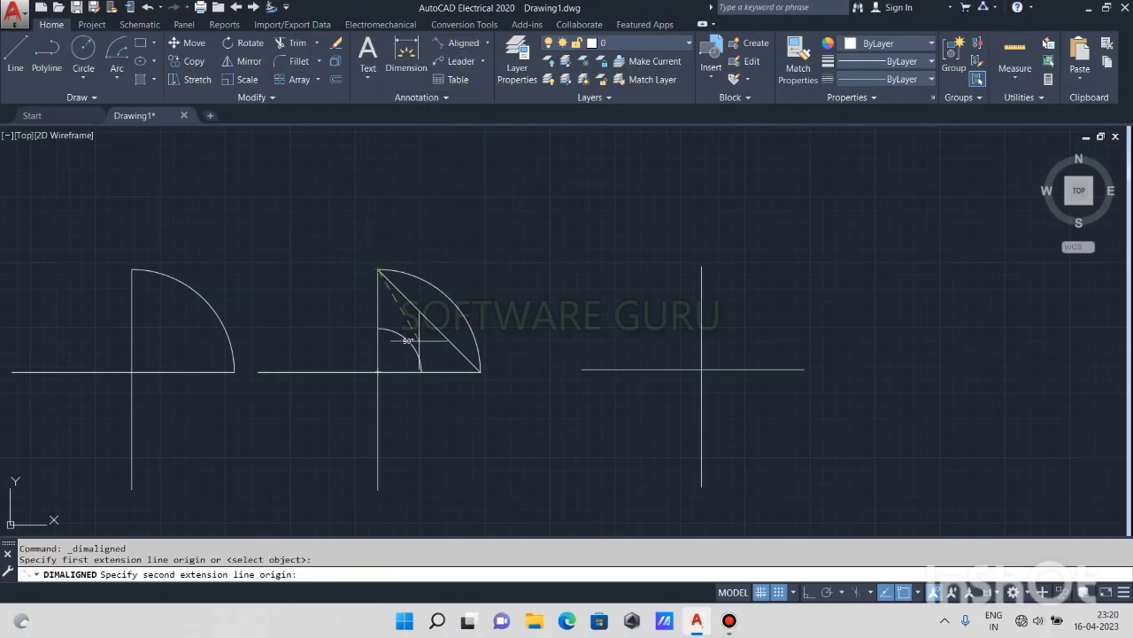
pyautogui.click(481, 370)
pyautogui.click(506, 306)
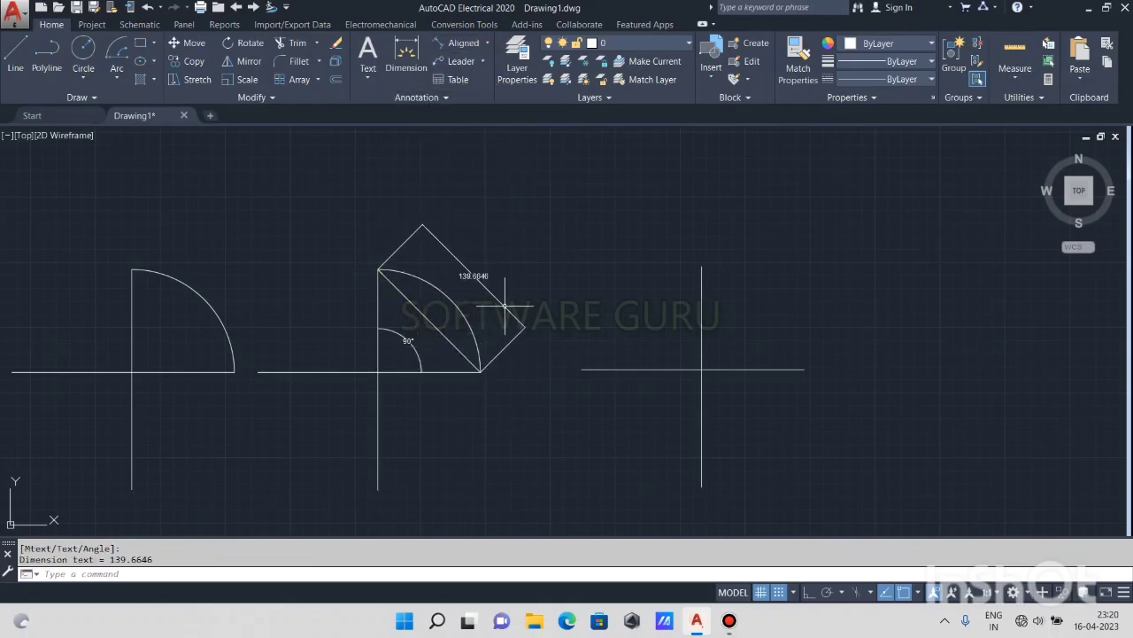
pyautogui.scroll(3, 481, 282)
pyautogui.scroll(-1, 481, 281)
pyautogui.scroll(-2, 542, 263)
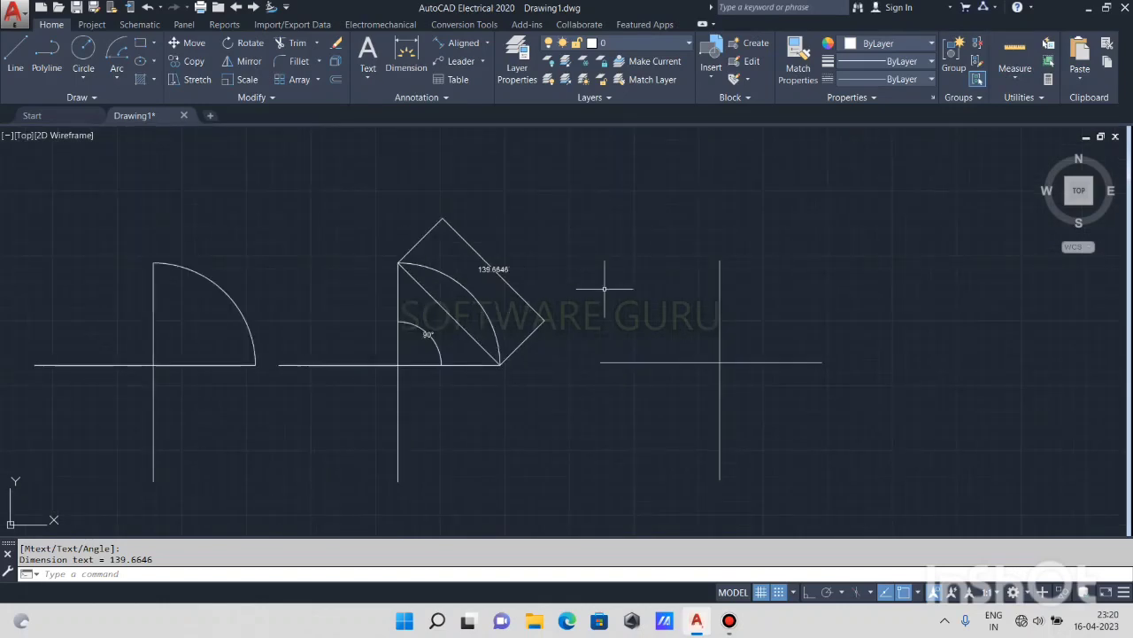
# - Draw a Center, Start, Length arc on the rightmost cross, starting at the horizontal line's right end with chord length 139.6646
pyautogui.click(116, 79)
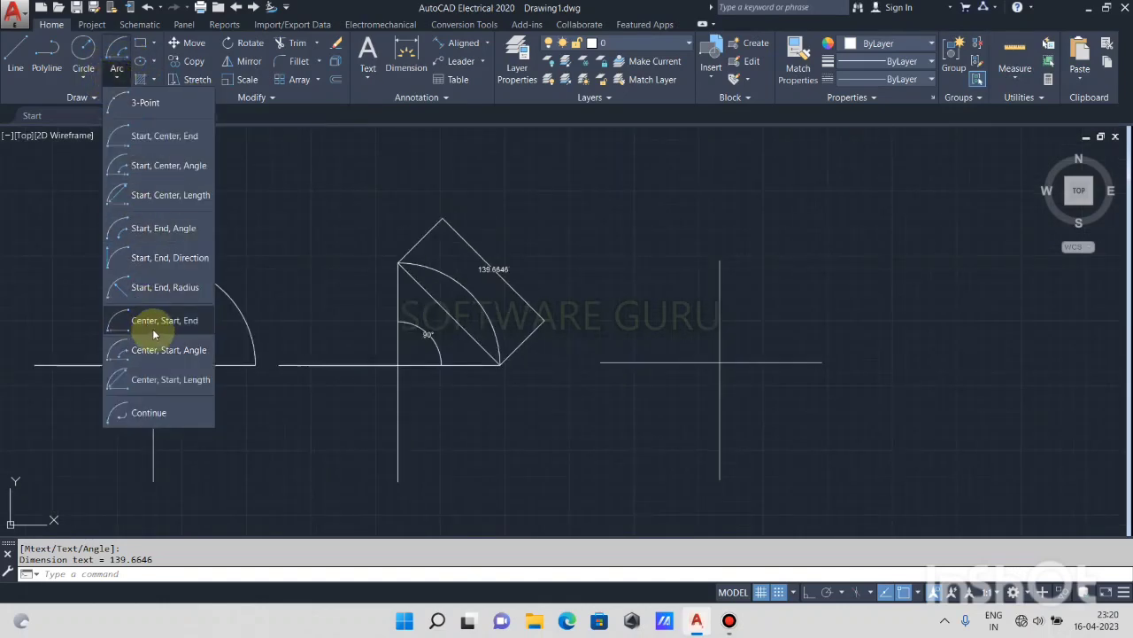
pyautogui.click(182, 380)
pyautogui.click(720, 362)
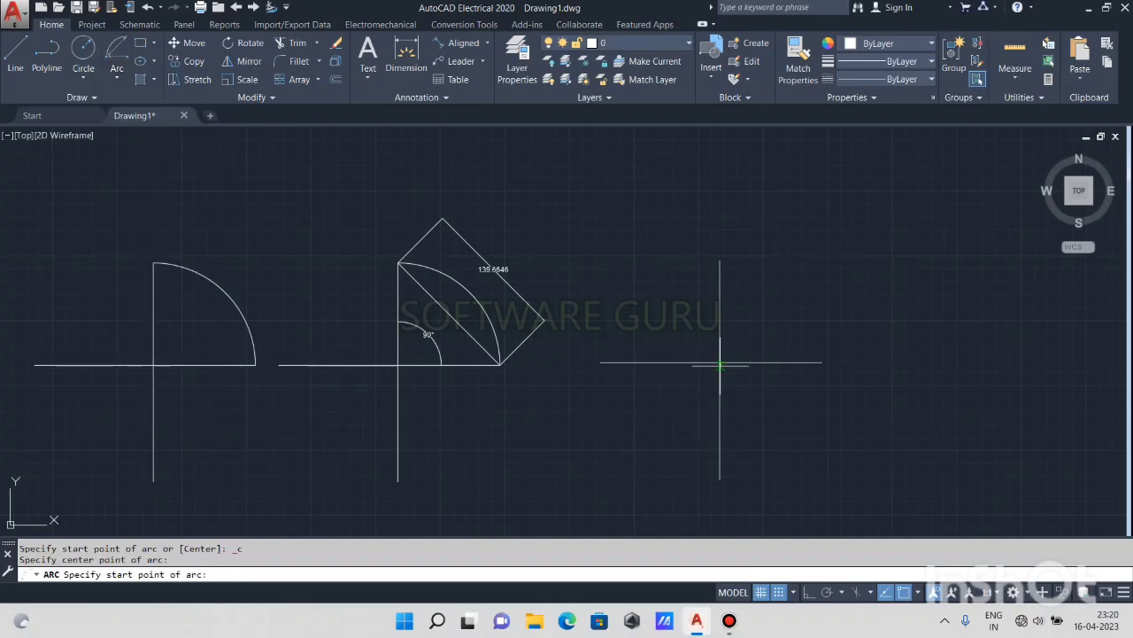
pyautogui.click(822, 362)
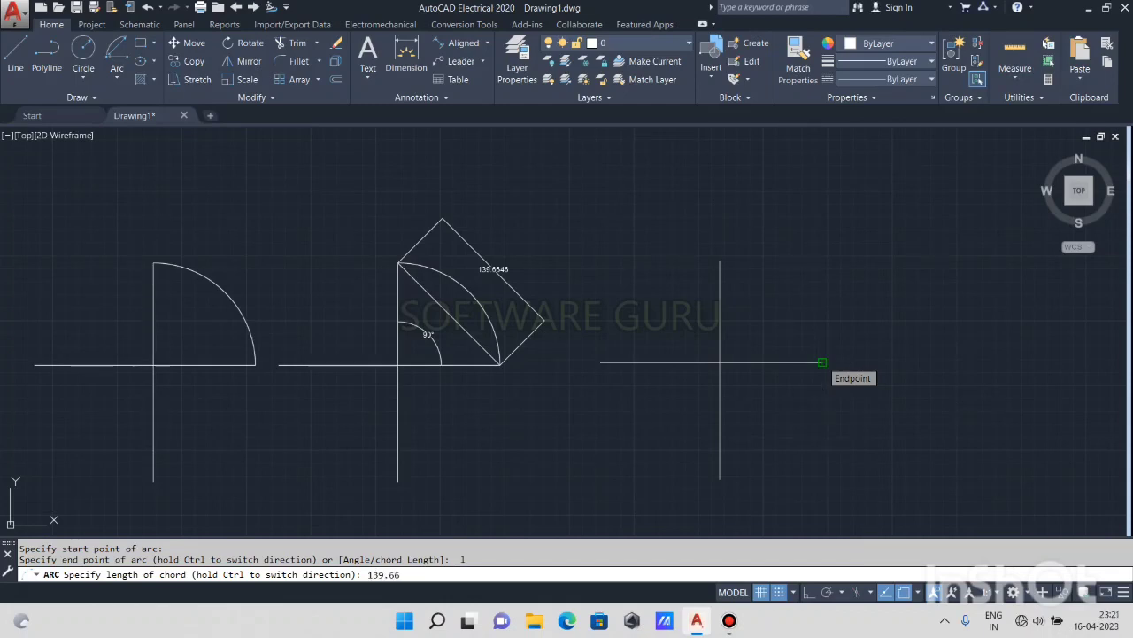
pyautogui.press('Return')
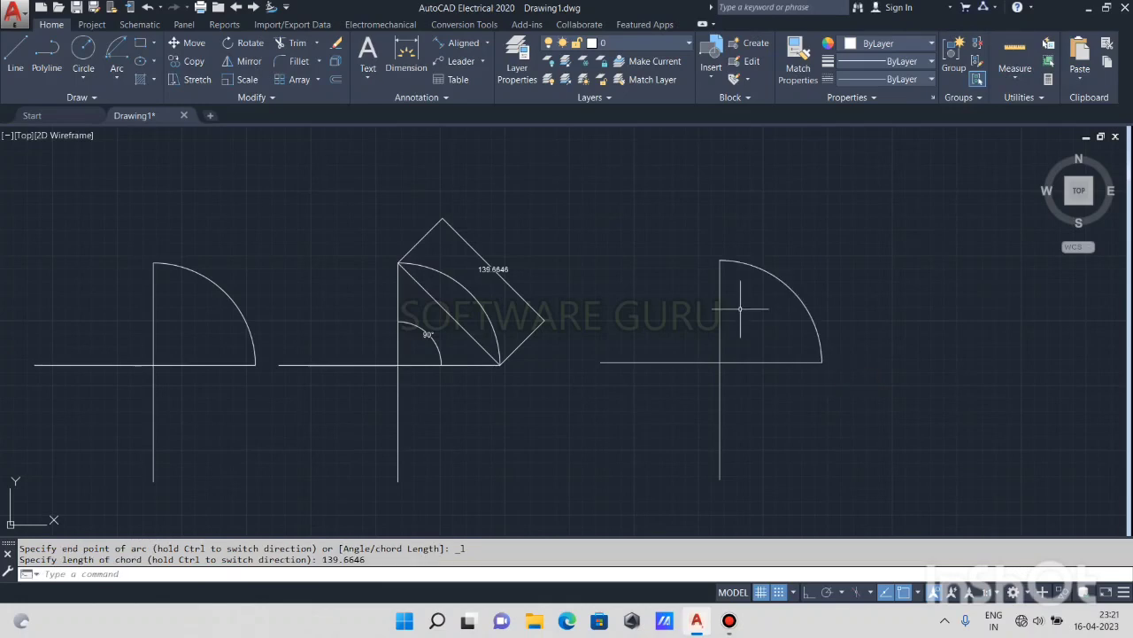
# - Add an angular dimension between the rightmost cross's vertical and horizontal lines, placed inside the arc
pyautogui.scroll(2, 752, 310)
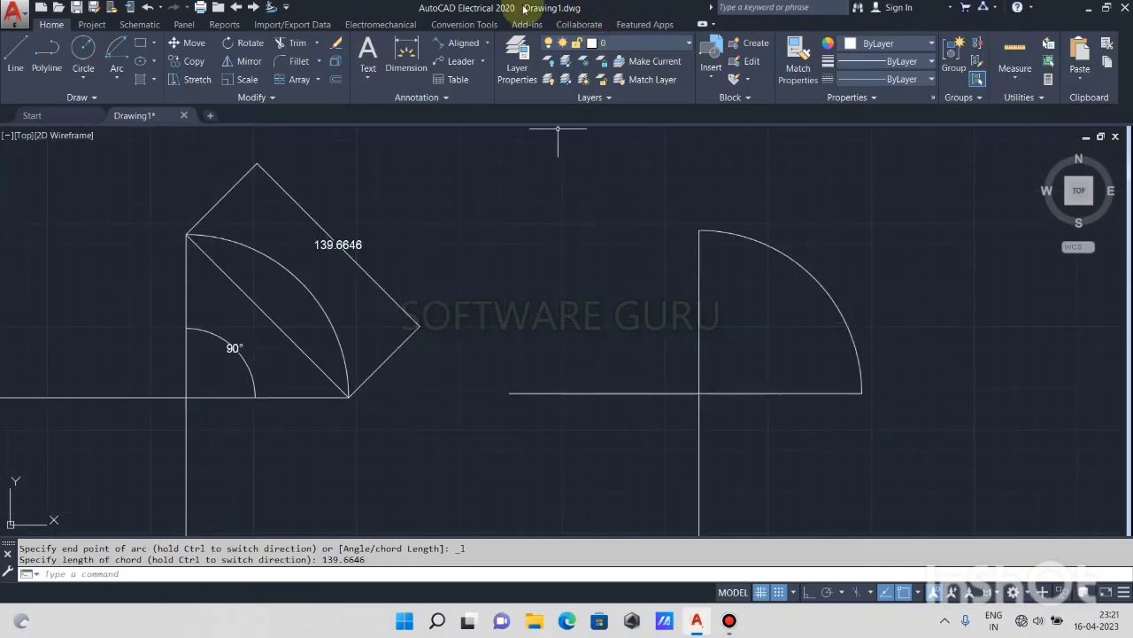
pyautogui.click(487, 42)
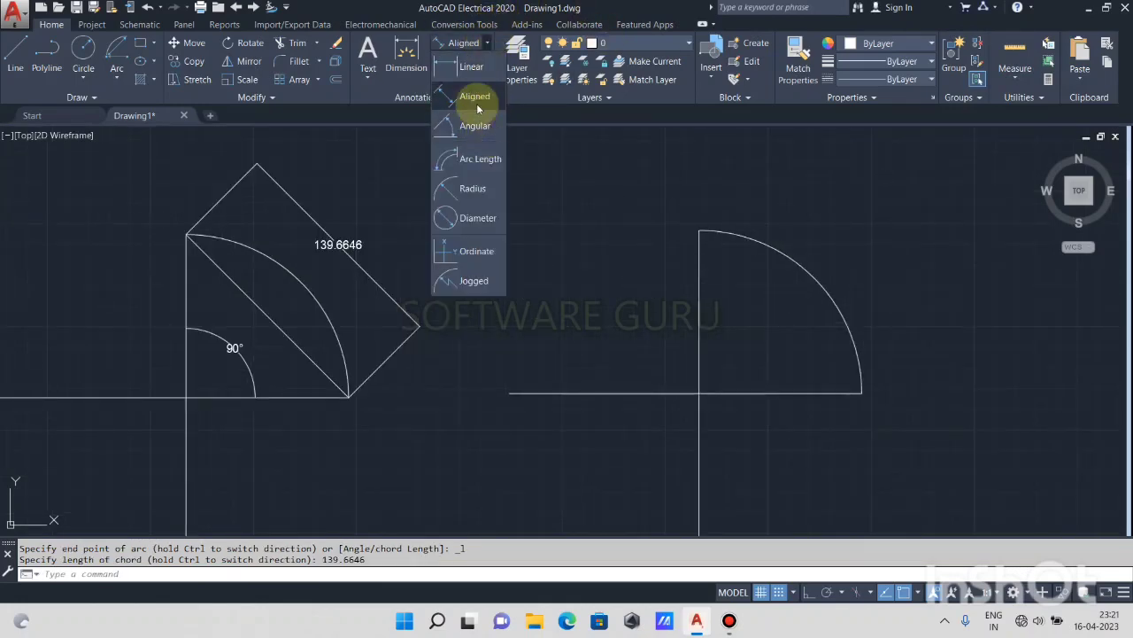
pyautogui.click(490, 127)
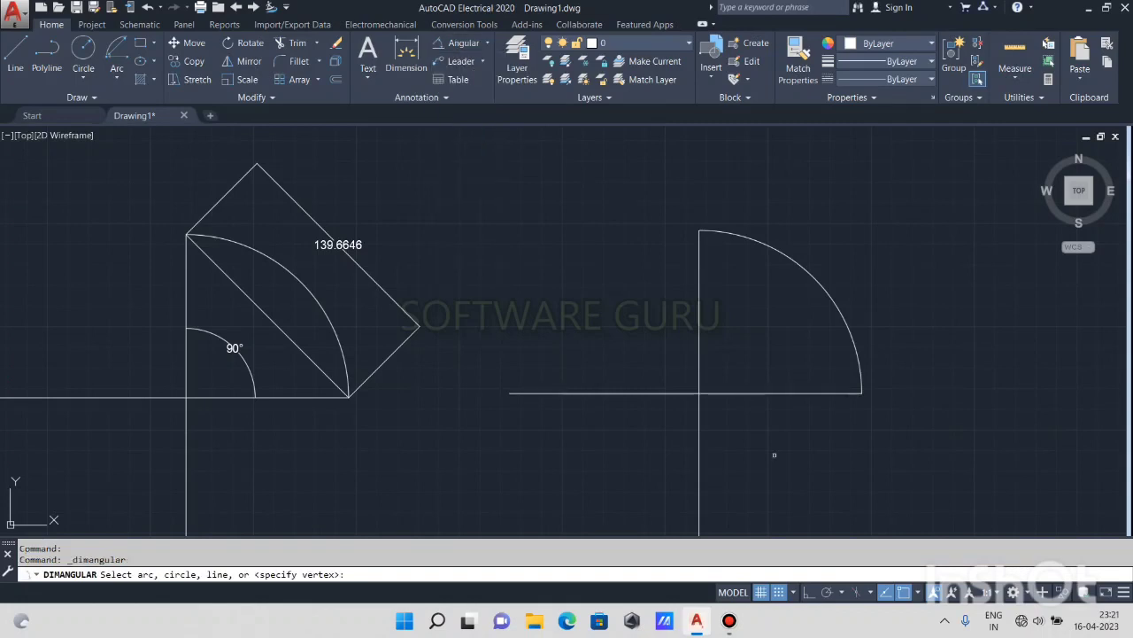
pyautogui.click(701, 341)
pyautogui.click(733, 393)
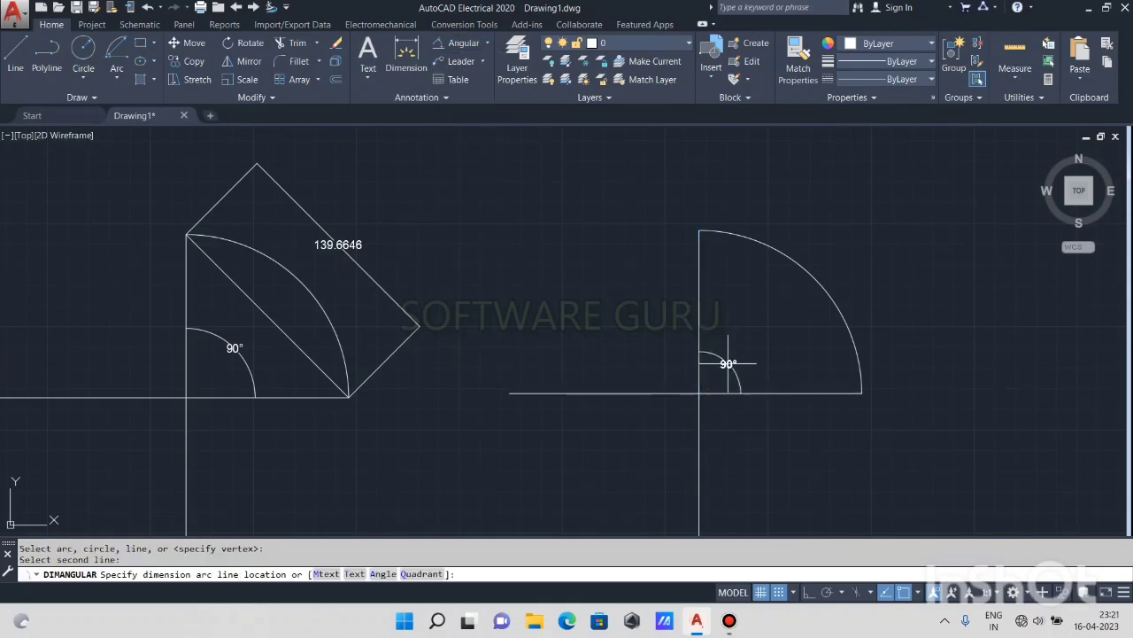
pyautogui.click(728, 363)
pyautogui.scroll(-2, 742, 370)
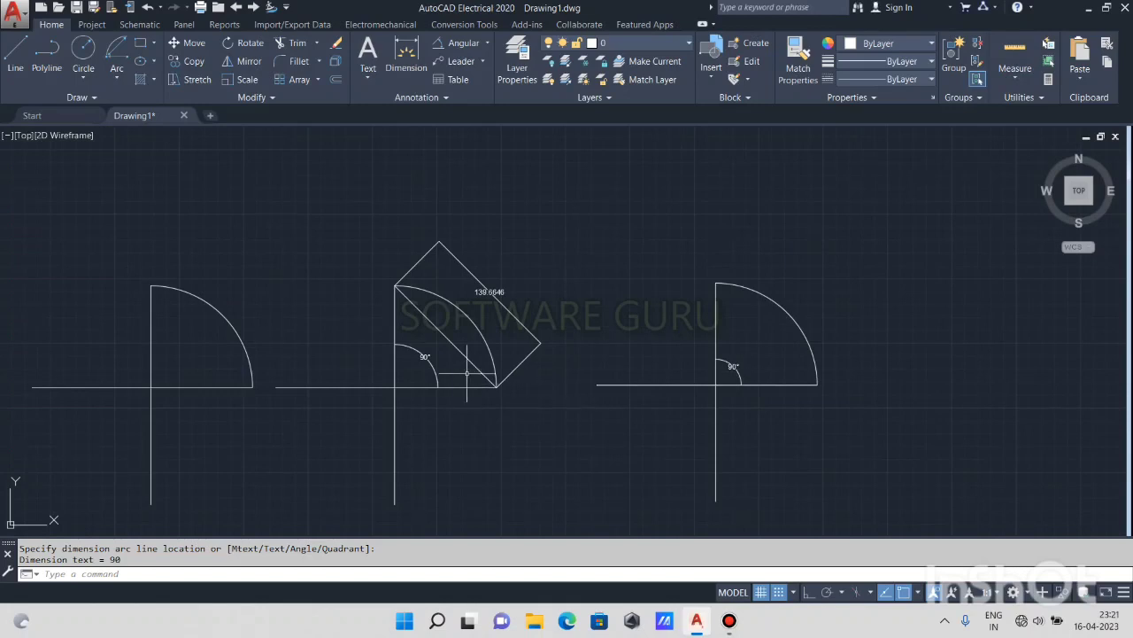
# - Erase all three arcs, the chord line and the dimensions, keeping only the three crosses
pyautogui.click(810, 275)
pyautogui.click(704, 395)
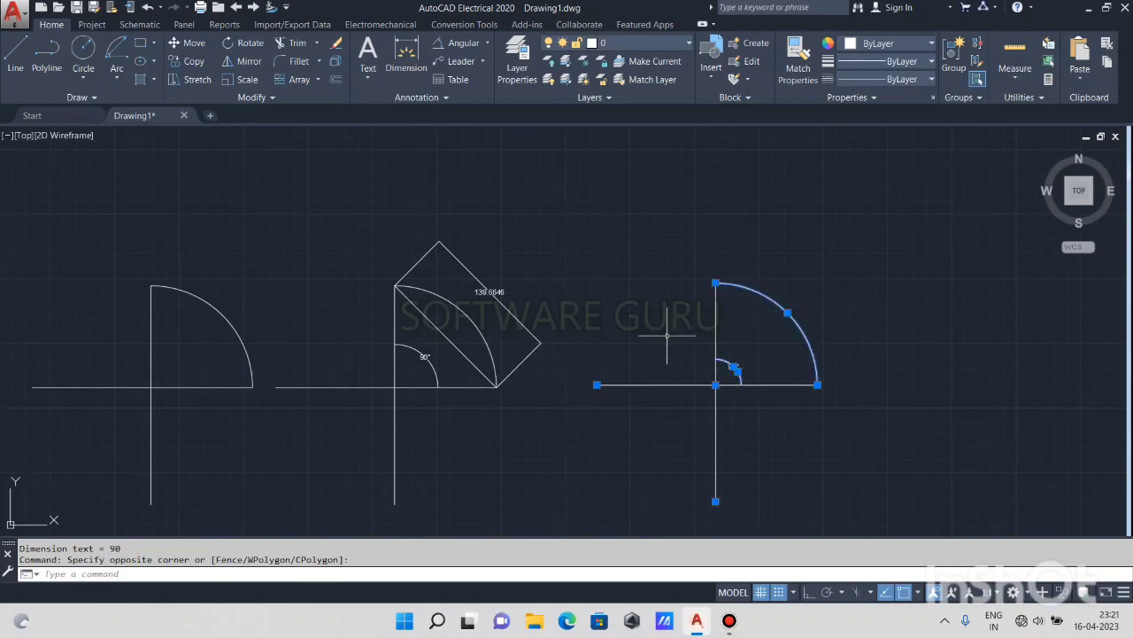
pyautogui.click(537, 228)
pyautogui.click(389, 394)
pyautogui.click(268, 260)
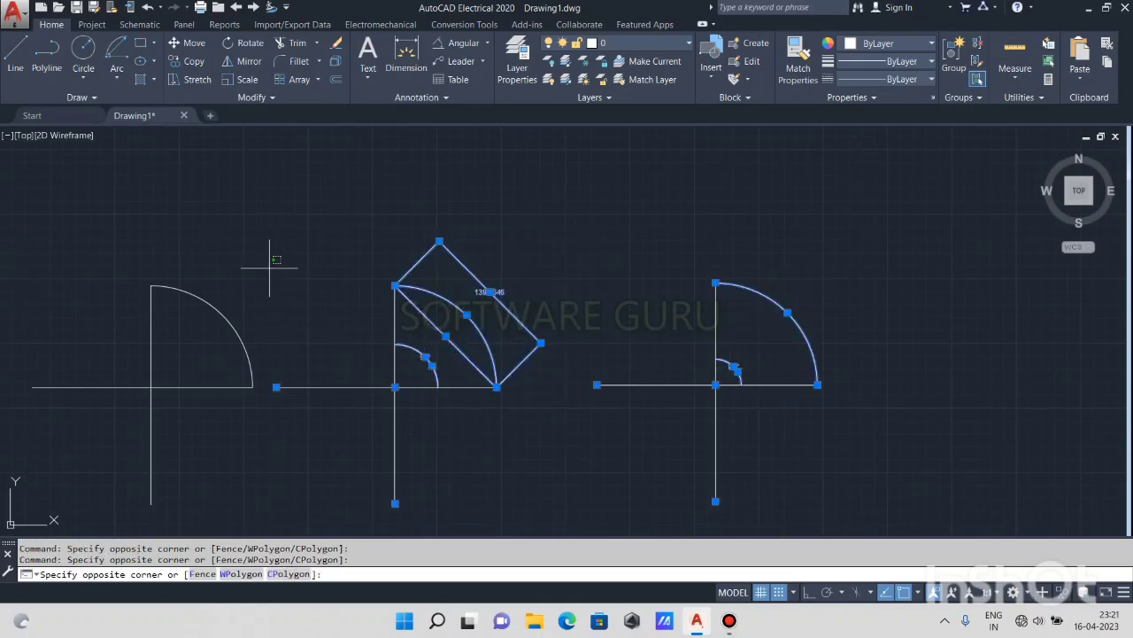
pyautogui.click(223, 332)
pyautogui.press('Delete')
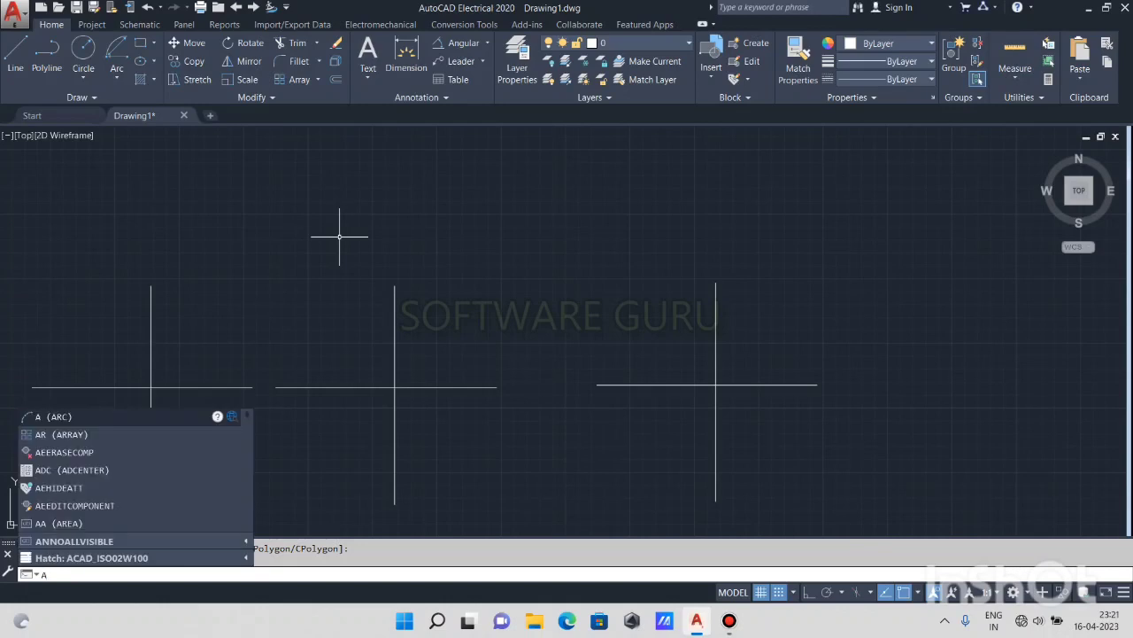
# - Draw an arc on the leftmost cross using ARC's Center option, from the horizontal line's right end to the vertical line's upper end
pyautogui.press('Return')
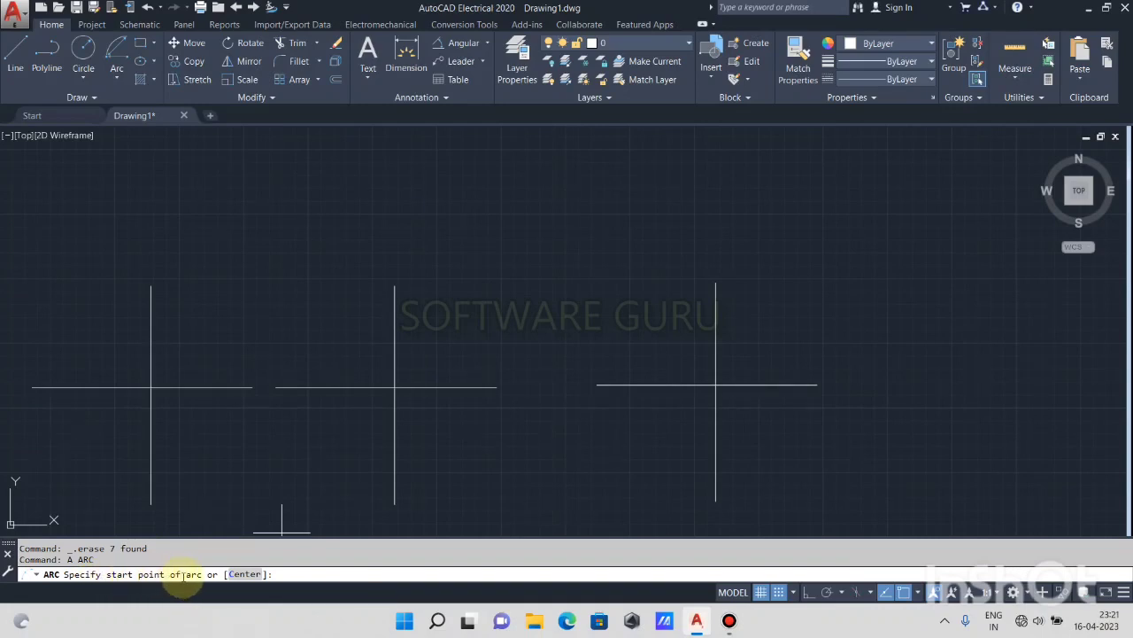
pyautogui.click(245, 573)
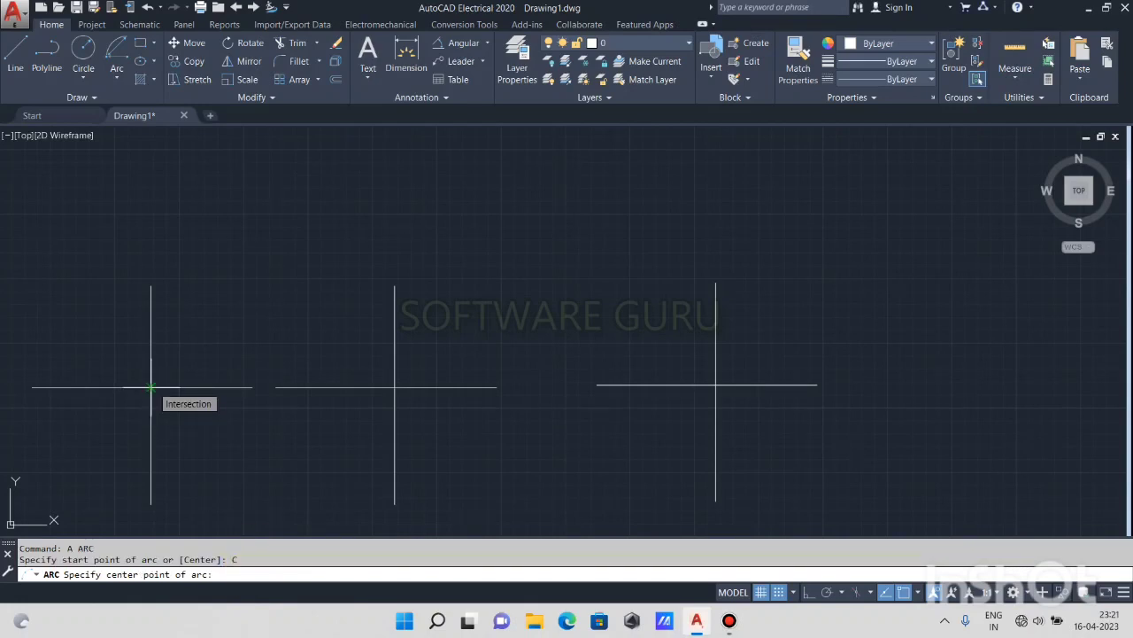
pyautogui.click(150, 386)
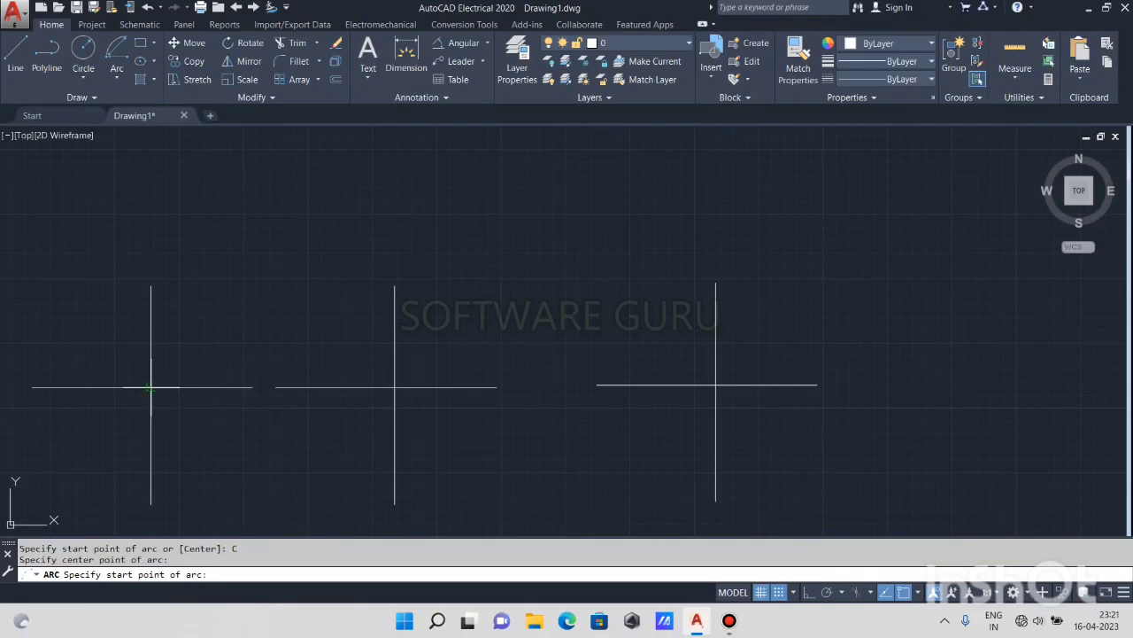
pyautogui.click(252, 386)
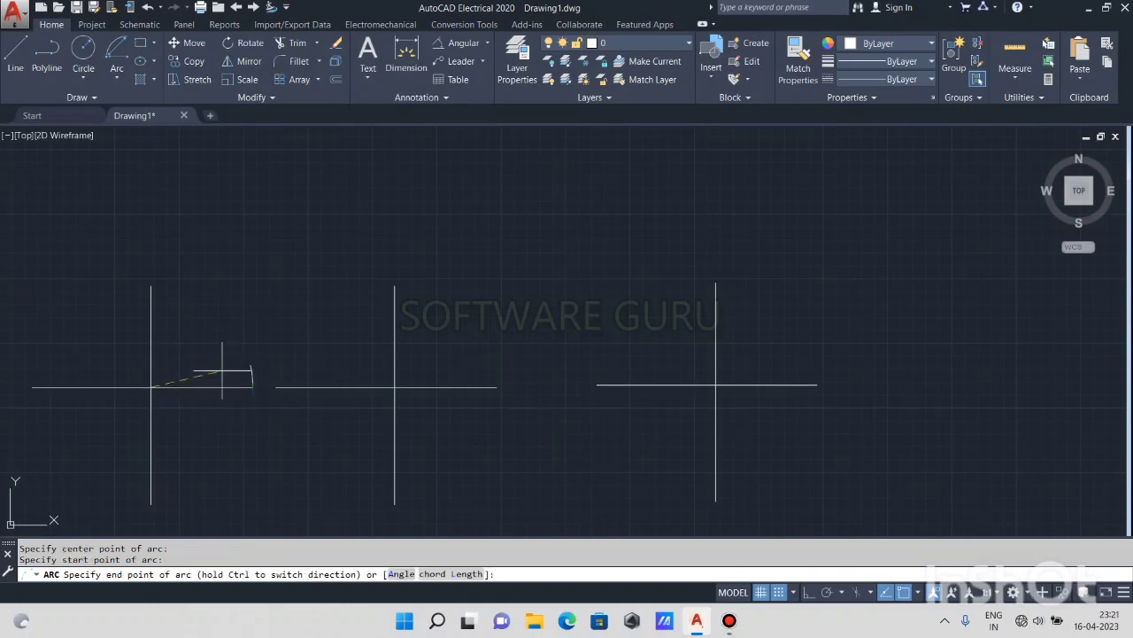
pyautogui.click(149, 286)
# - Draw an arc centered on the middle cross, starting at the horizontal line's right end, with an included angle of 90 degrees
pyautogui.press('Return')
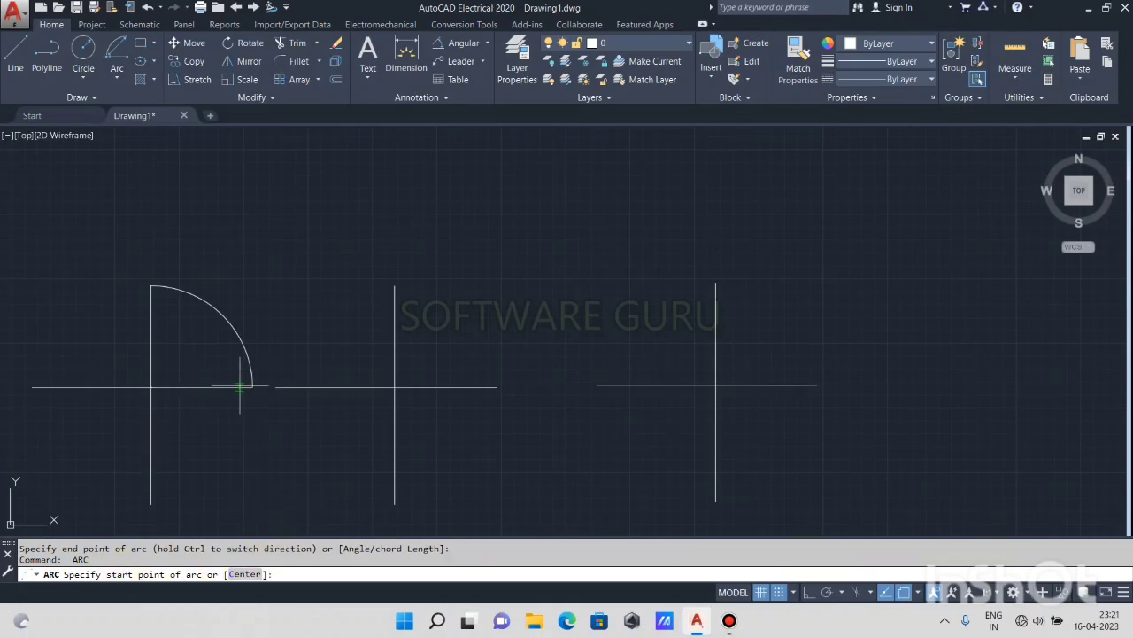
pyautogui.click(244, 574)
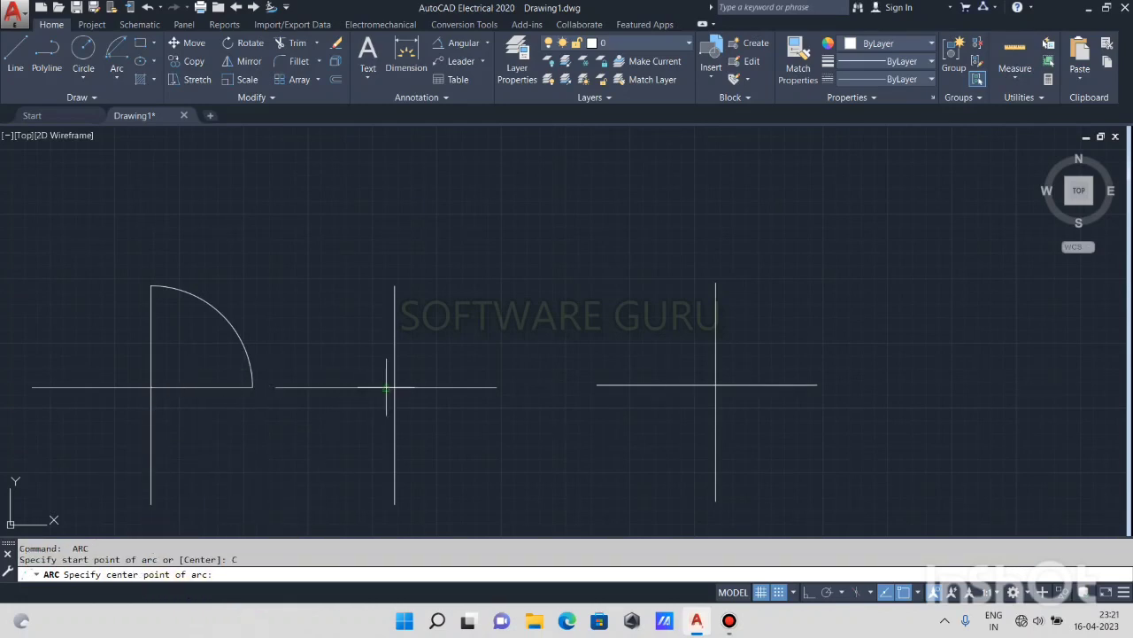
pyautogui.click(395, 386)
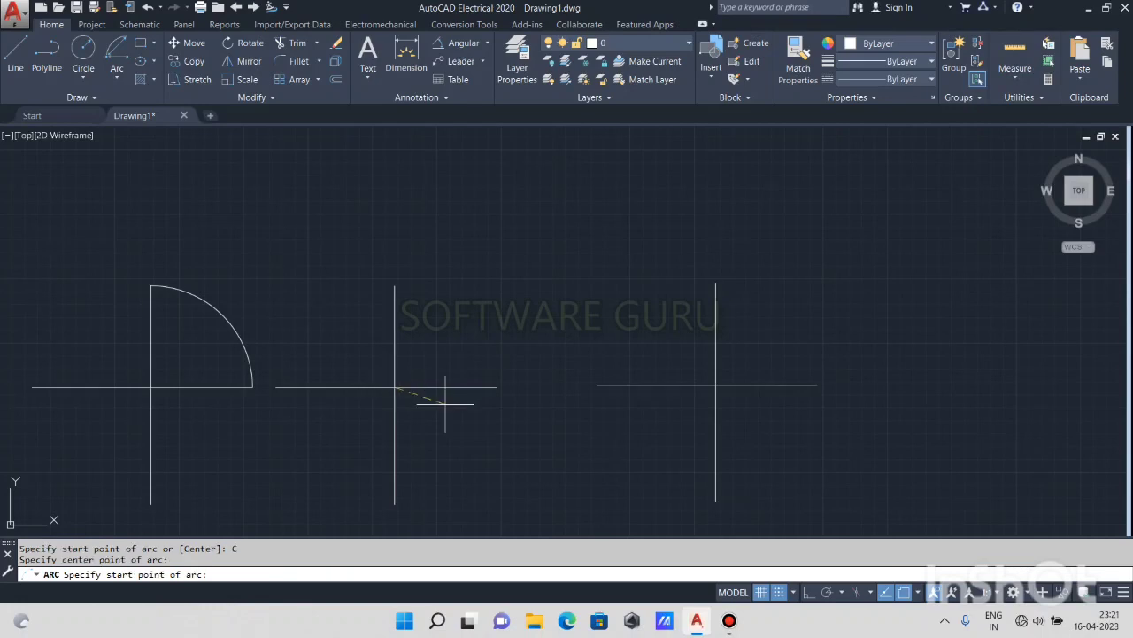
pyautogui.click(496, 387)
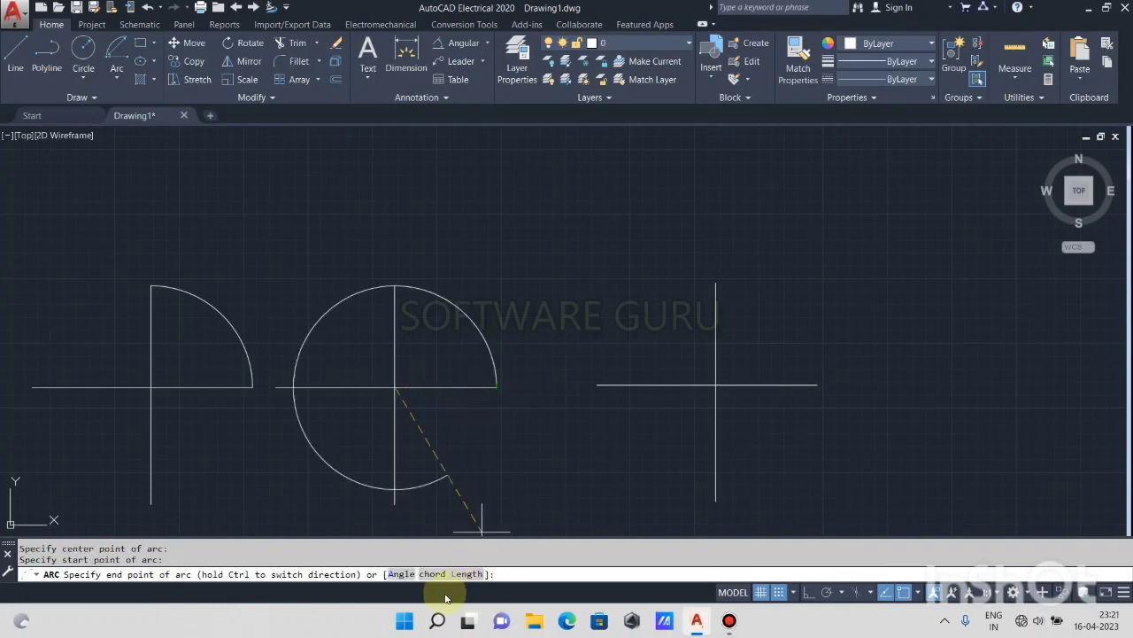
pyautogui.click(401, 574)
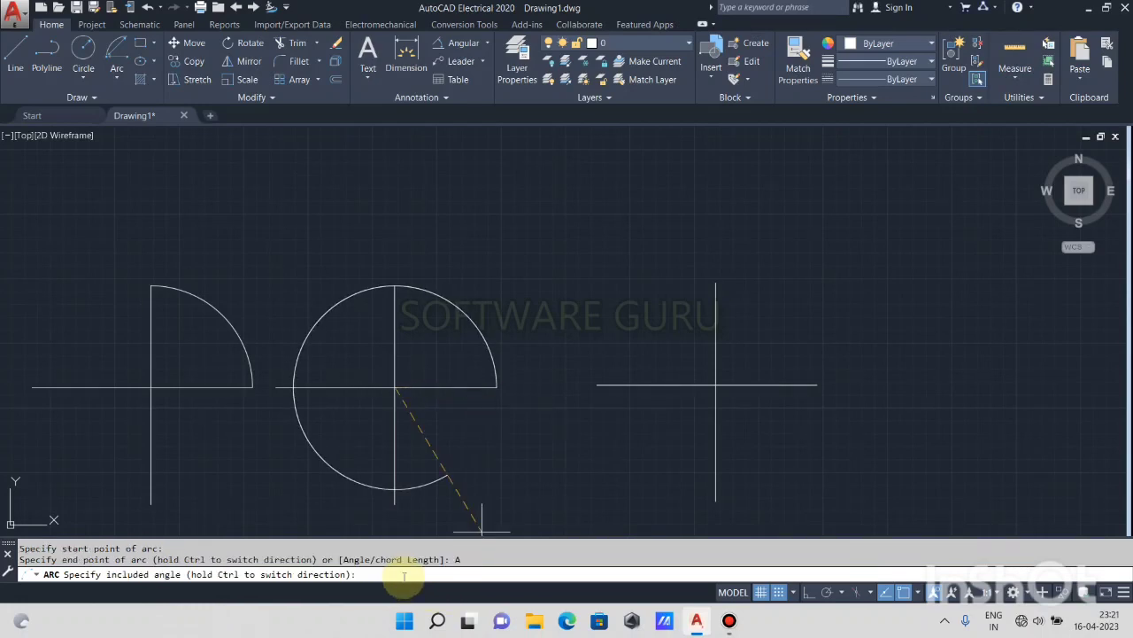
pyautogui.press('Return')
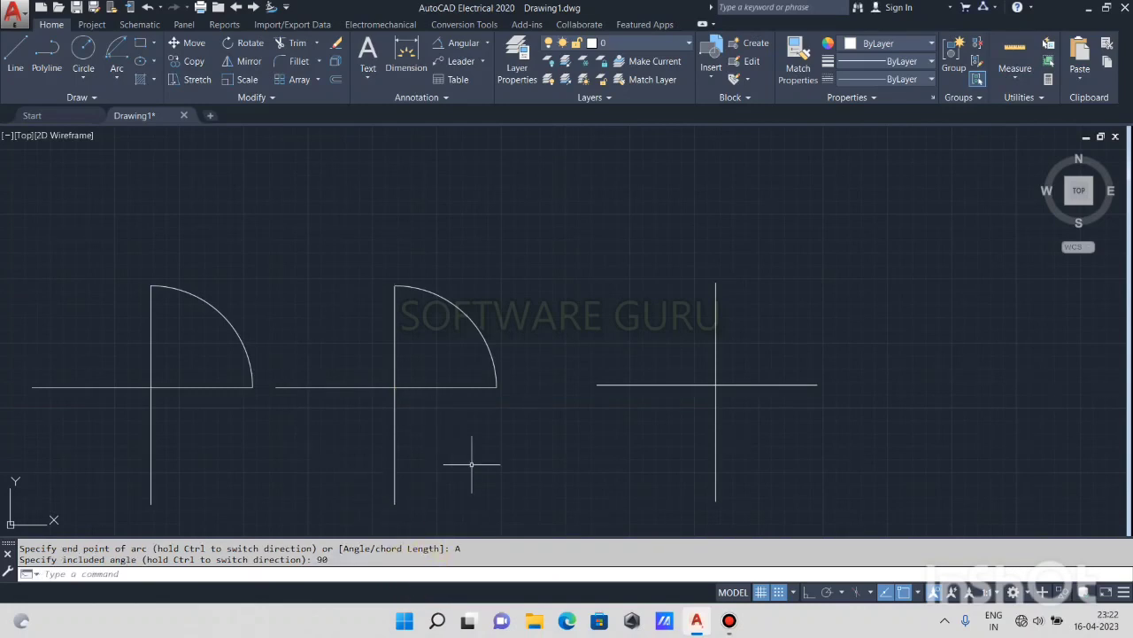
# - Draw an arc centered on the rightmost cross, starting at the horizontal line's right end, with a chord length of 100
pyautogui.press('Return')
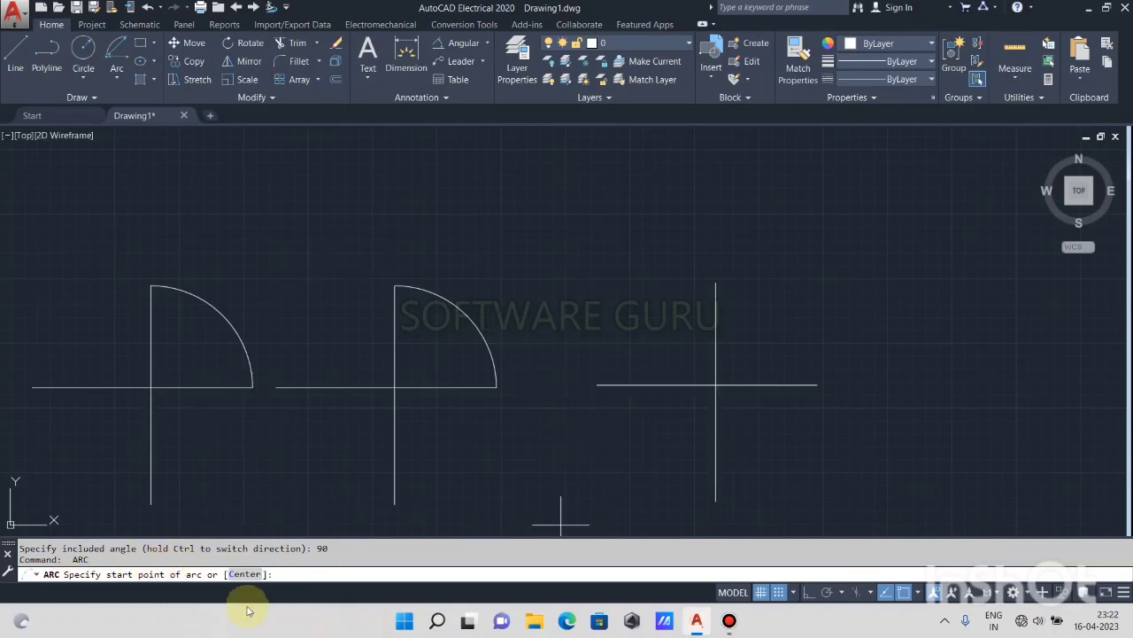
pyautogui.click(245, 573)
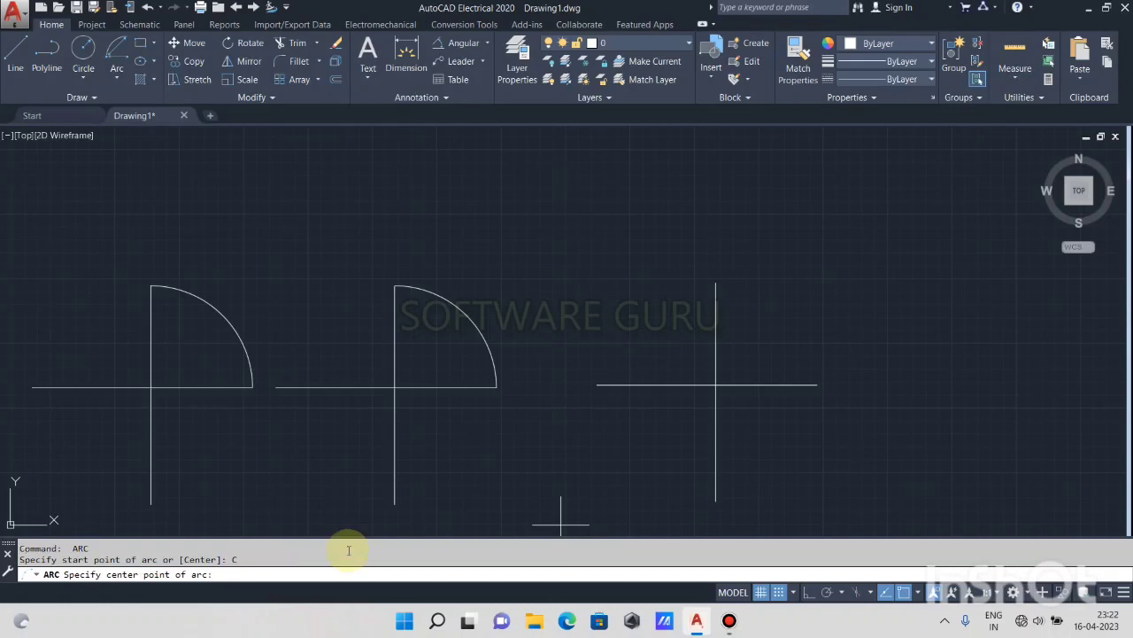
pyautogui.click(716, 385)
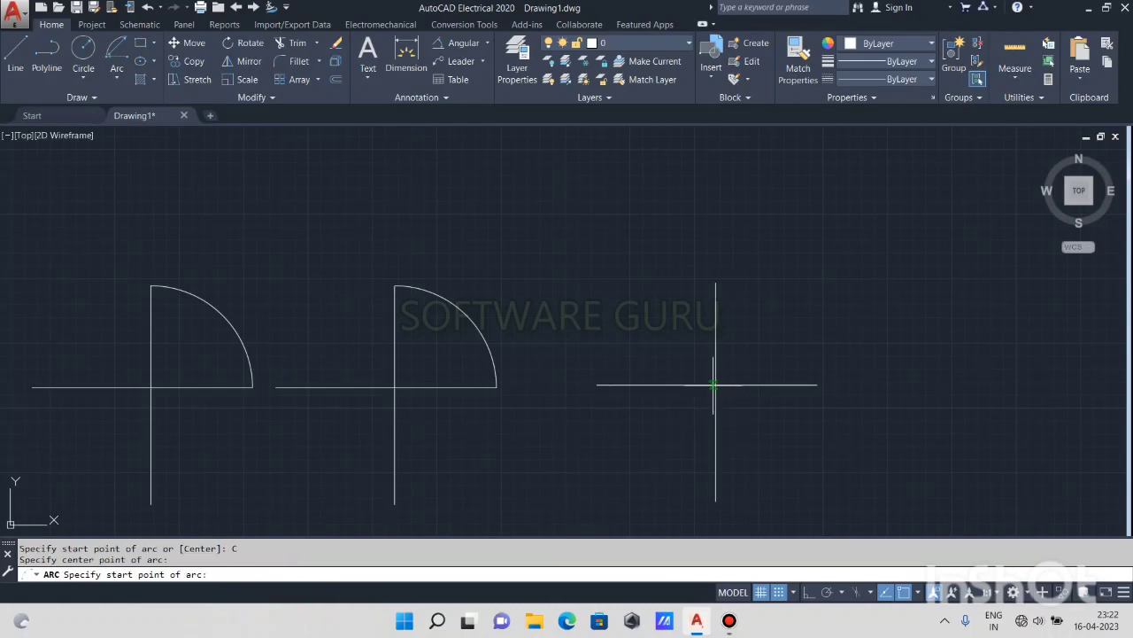
pyautogui.click(817, 385)
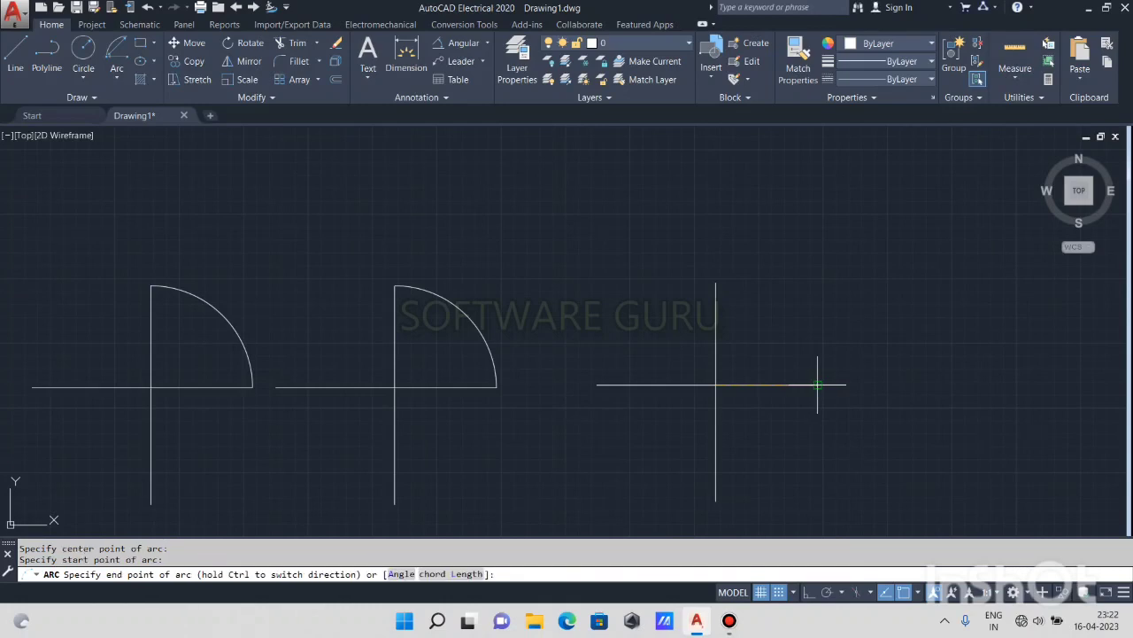
pyautogui.click(441, 574)
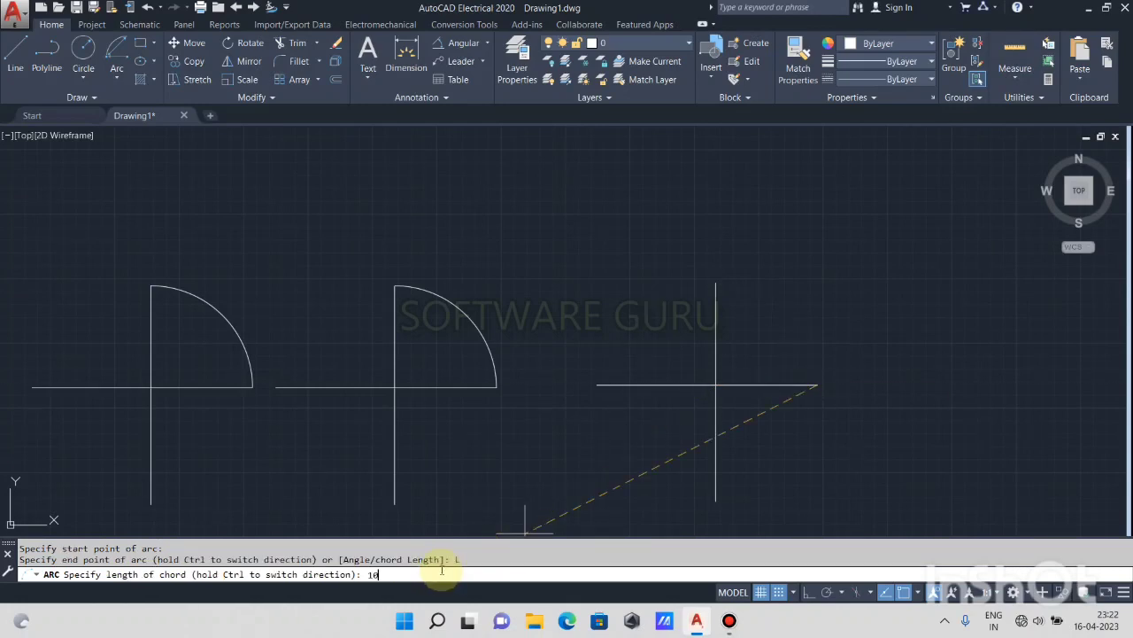
pyautogui.write('100')
pyautogui.press('Return')
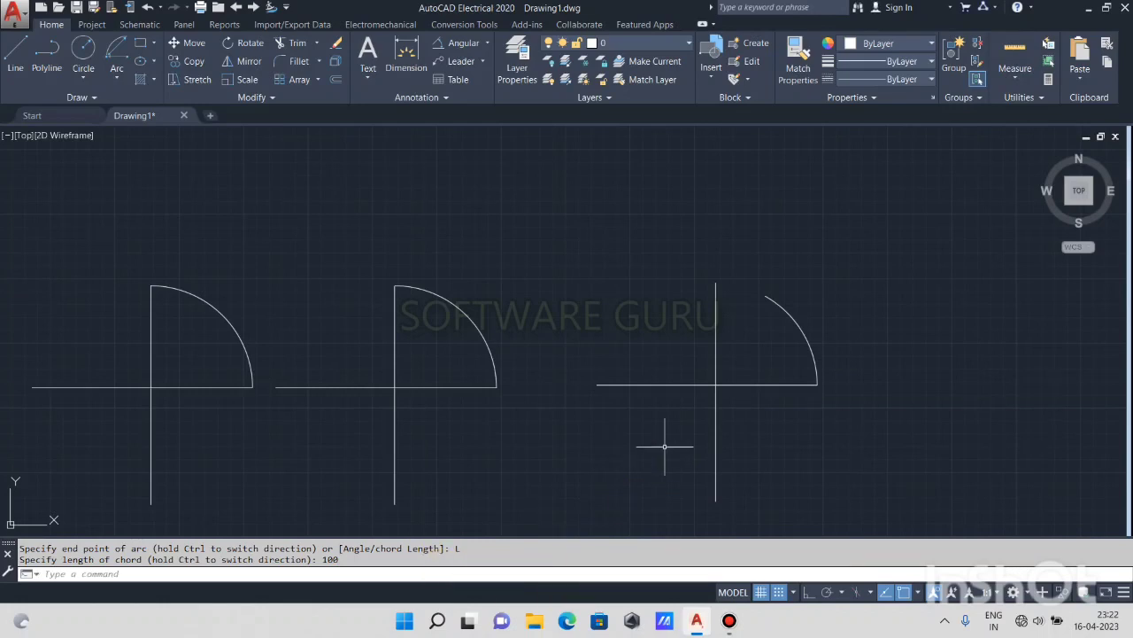
# - Extend the rightmost cross's arc with a Continue arc ending at the vertical line's upper end
pyautogui.moveTo(773, 357); pyautogui.dragTo(660, 326, button='middle')
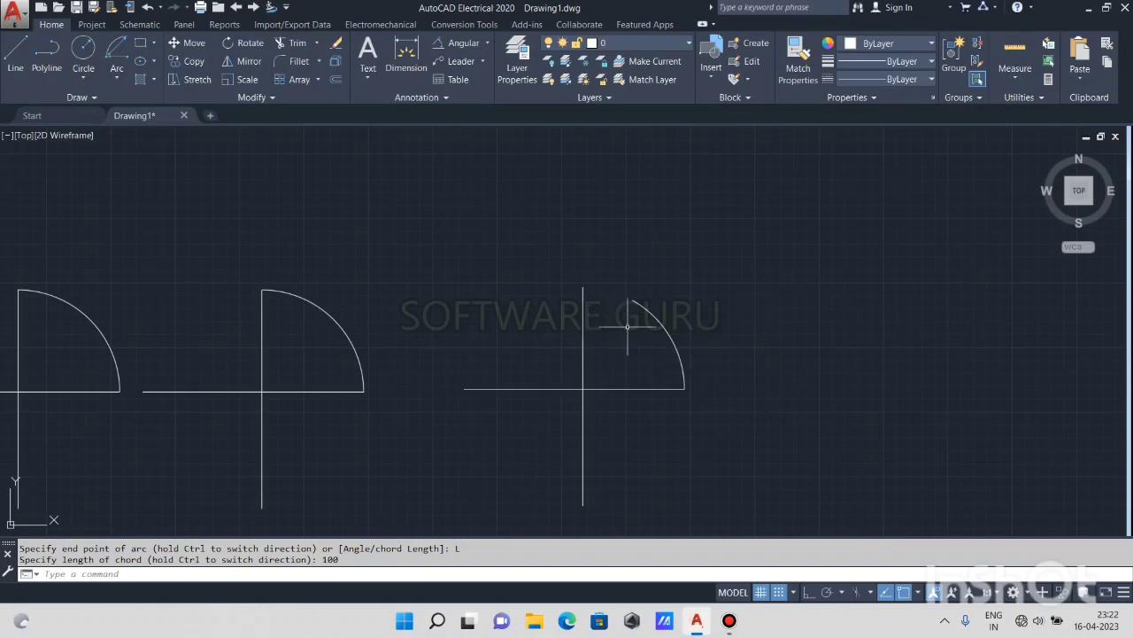
pyautogui.scroll(-5, 729, 346)
pyautogui.scroll(2, 583, 297)
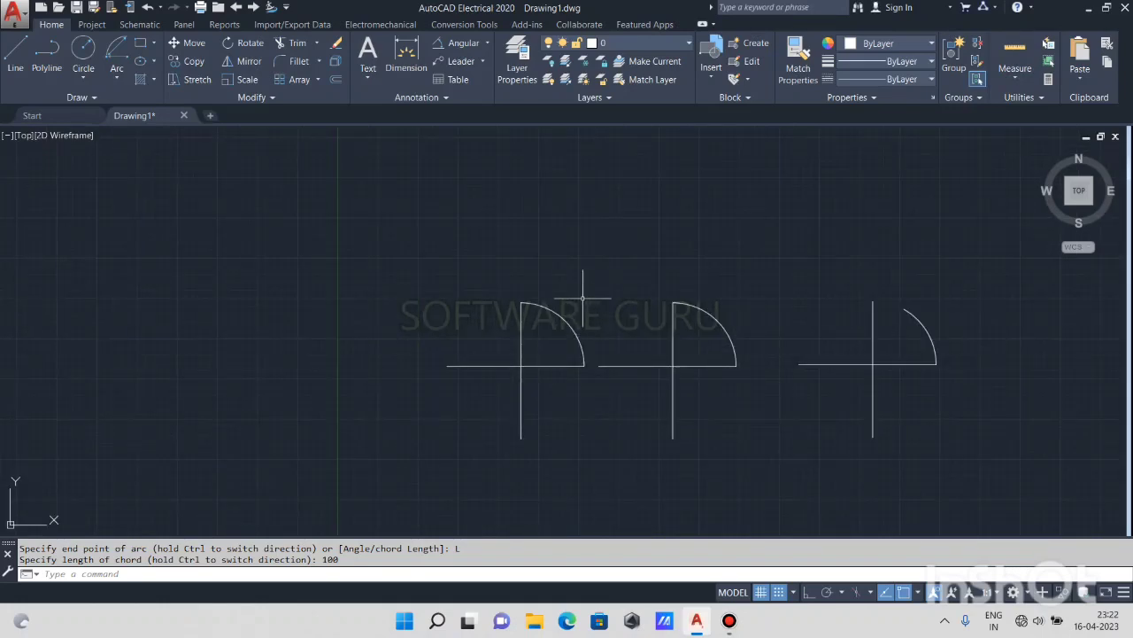
pyautogui.click(114, 78)
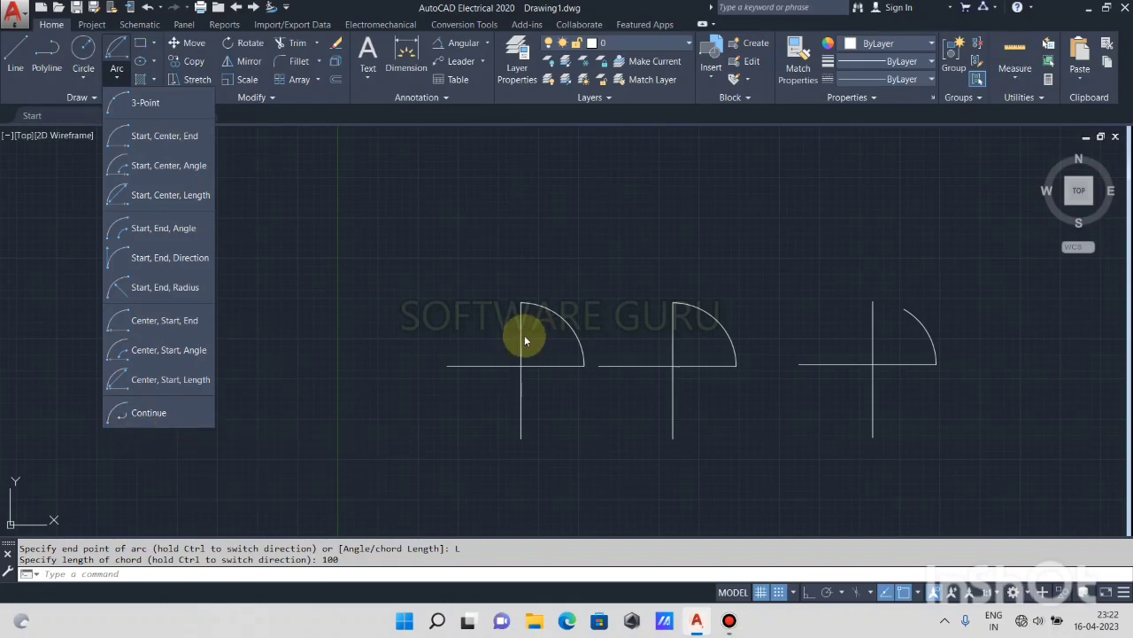
pyautogui.scroll(2, 931, 334)
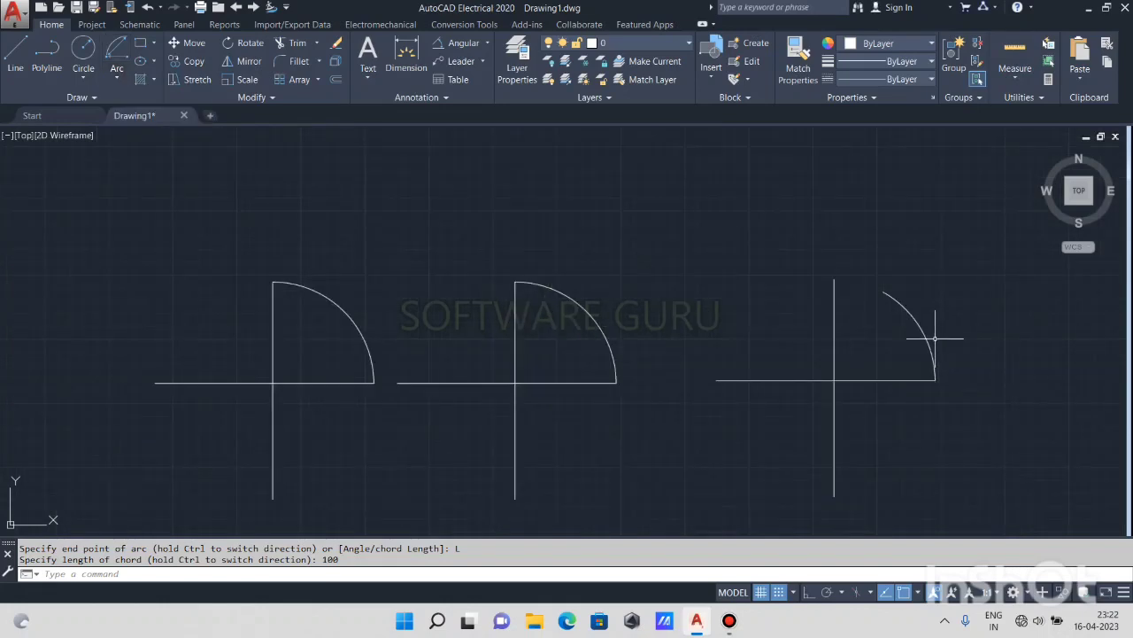
pyautogui.click(116, 78)
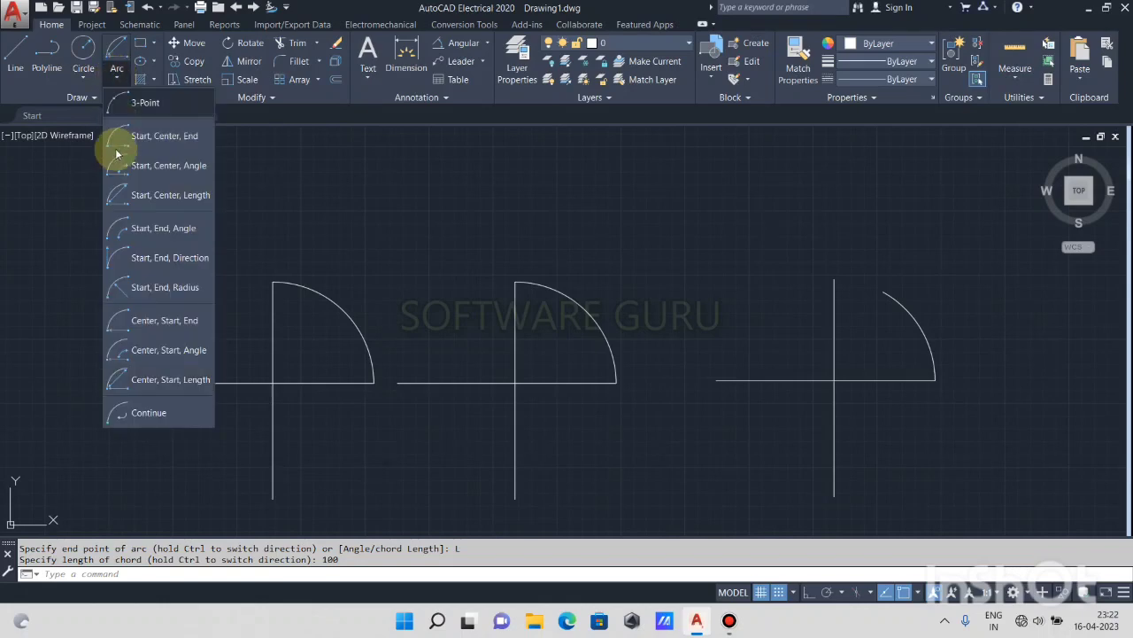
pyautogui.click(146, 412)
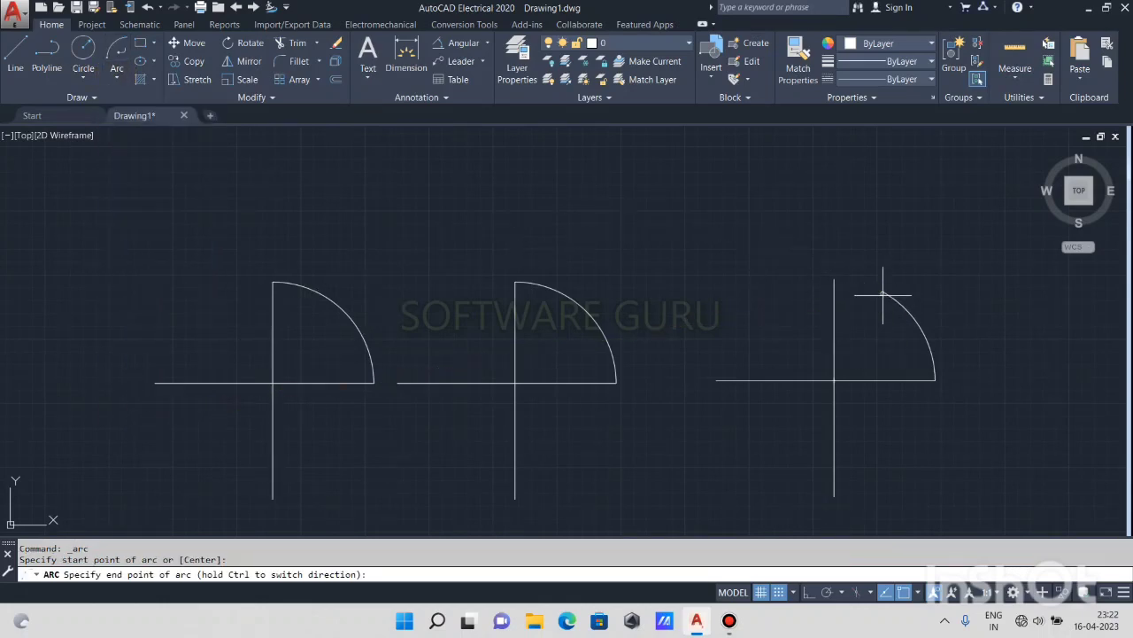
pyautogui.scroll(4, 880, 292)
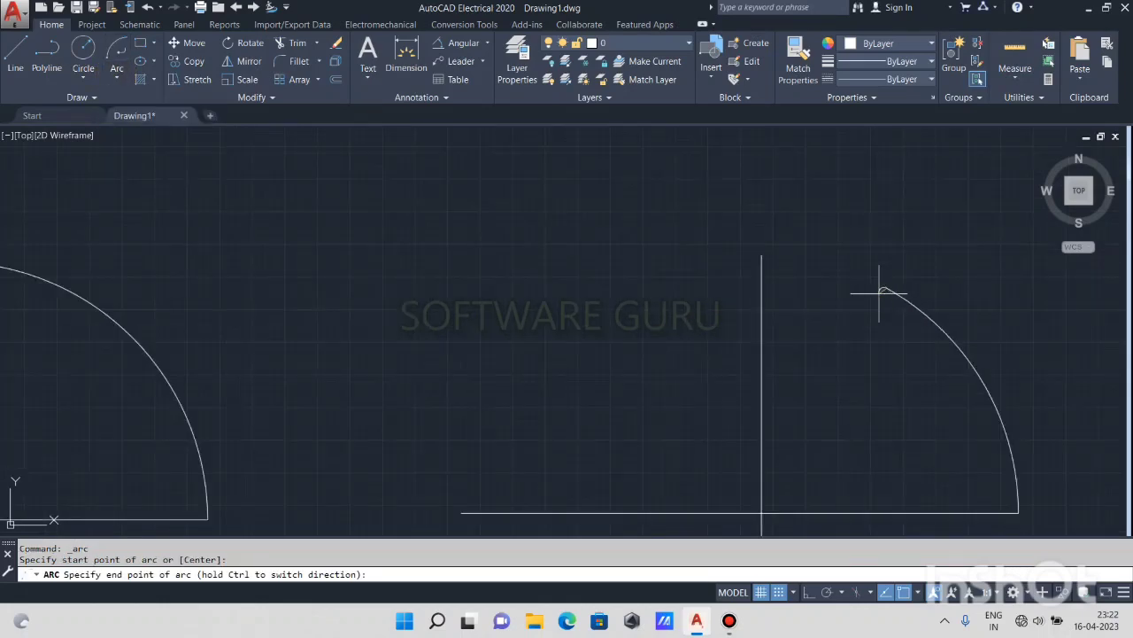
pyautogui.click(760, 254)
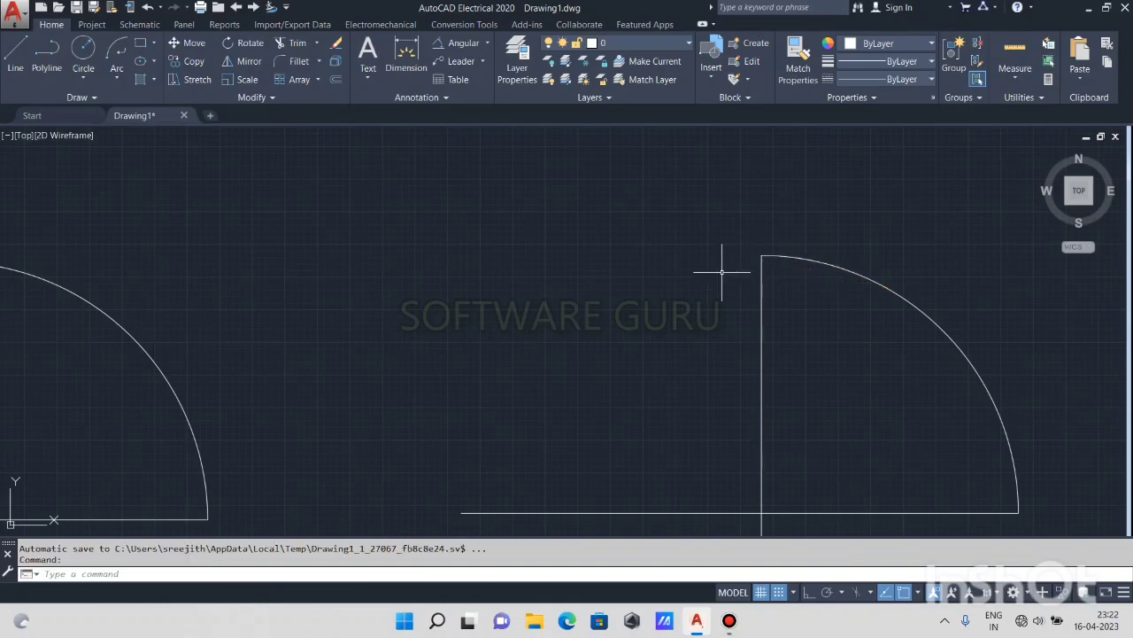
pyautogui.press('Return')
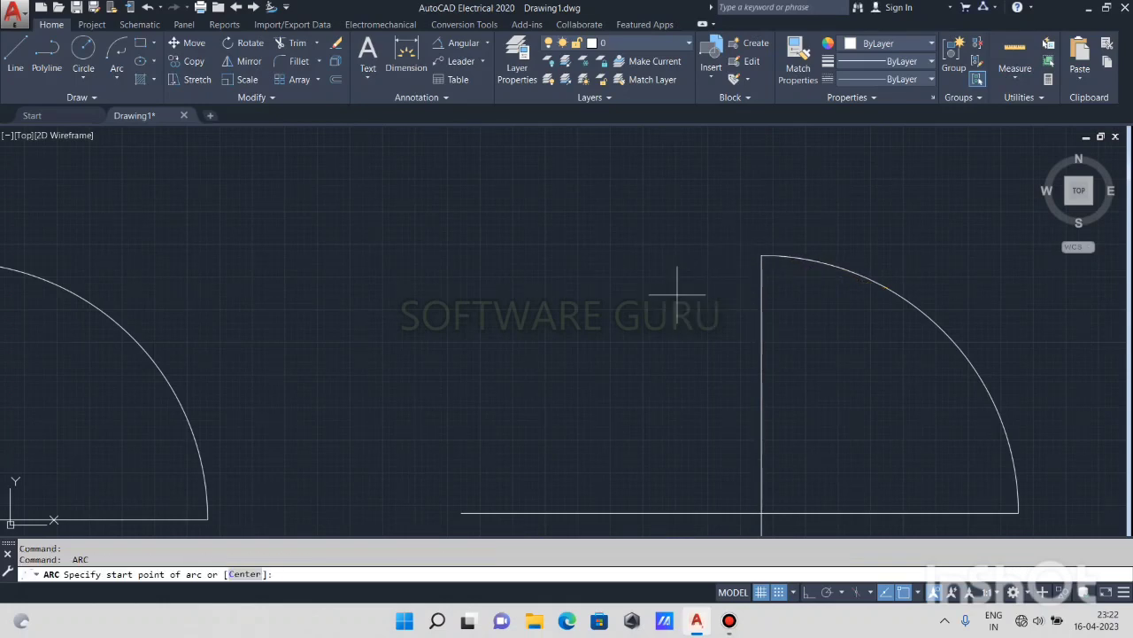
pyautogui.click(761, 256)
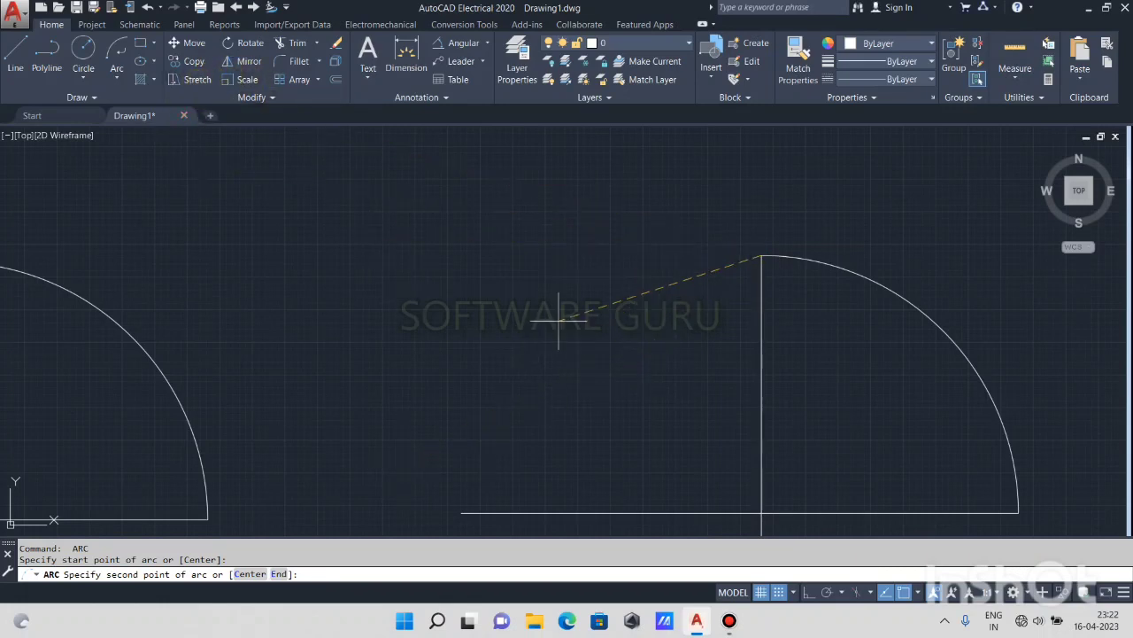
pyautogui.press('Escape')
# - Erase all three crosses together with their arcs to clear the drawing
pyautogui.scroll(-5, 628, 309)
pyautogui.click(765, 282)
pyautogui.click(214, 406)
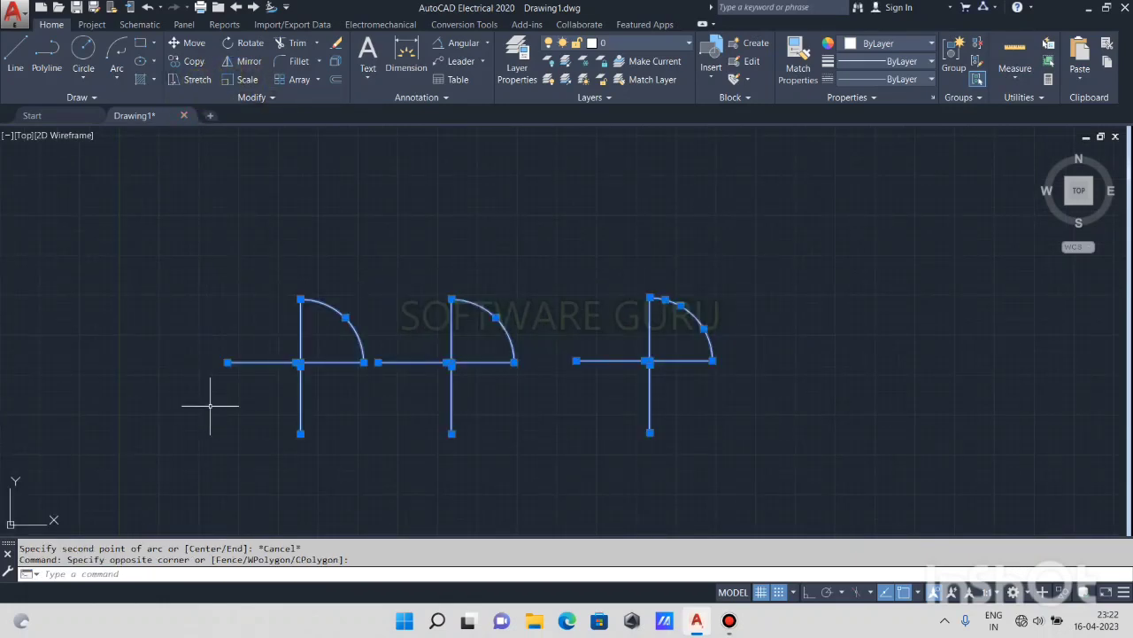
pyautogui.press('Delete')
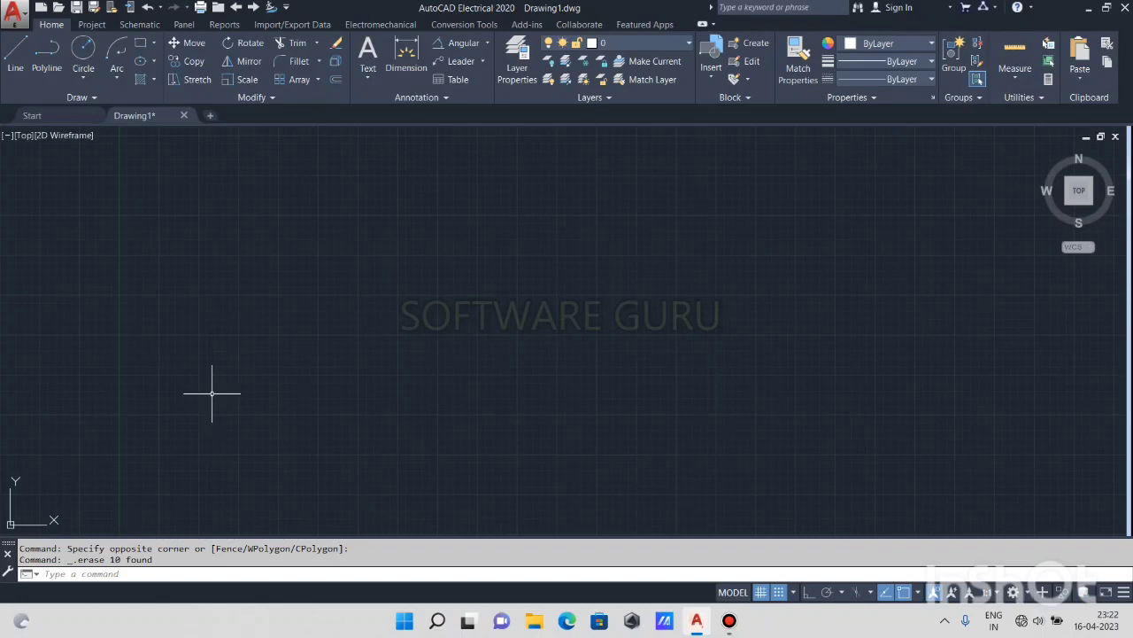
# - Draw a single horizontal line 100 units long with Ortho mode turned on
pyautogui.click(14, 69)
pyautogui.click(283, 329)
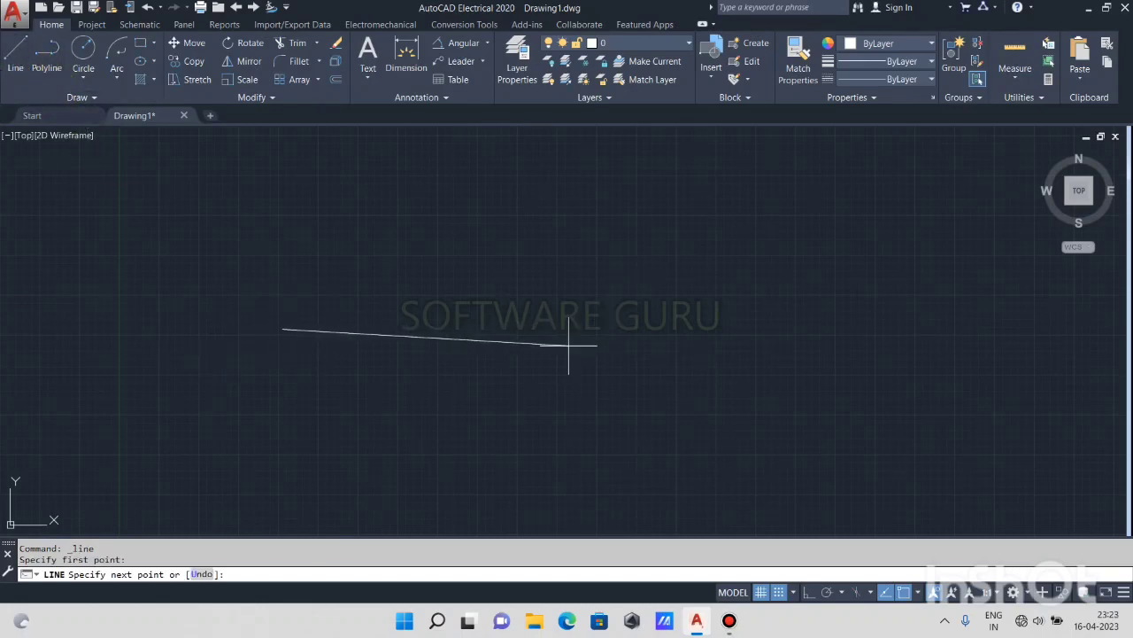
pyautogui.press('F8')
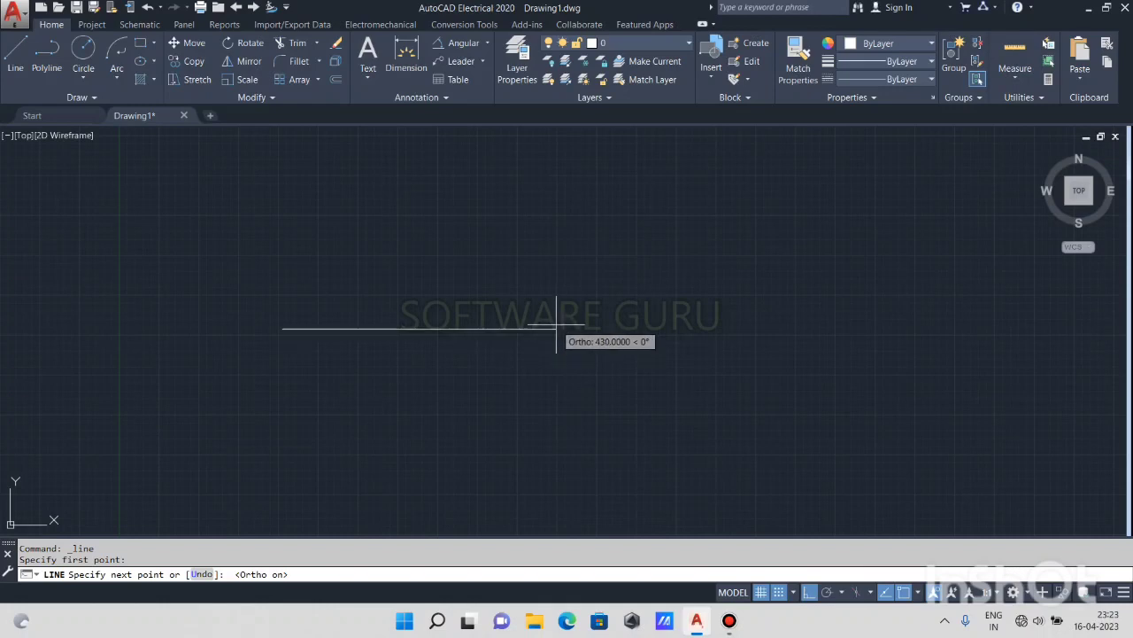
pyautogui.write('100')
pyautogui.press('Return')
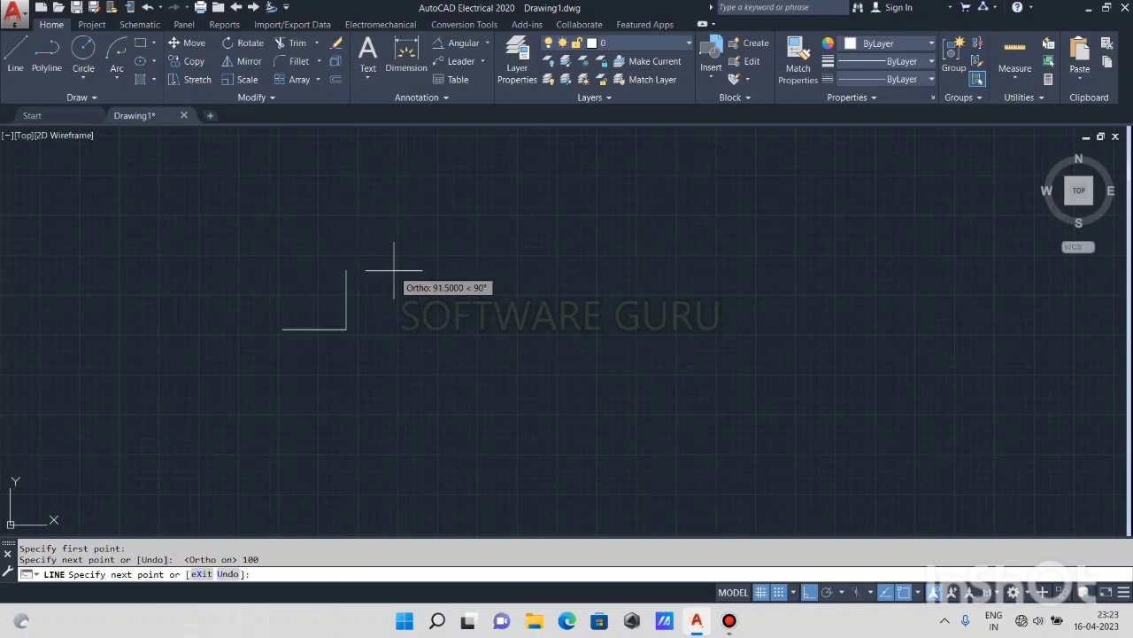
pyautogui.press('Escape')
# - Draw a Start, Center, End arc below the line, from its left end, centered near its midpoint, ending horizontally just past the right end
pyautogui.scroll(4, 325, 285)
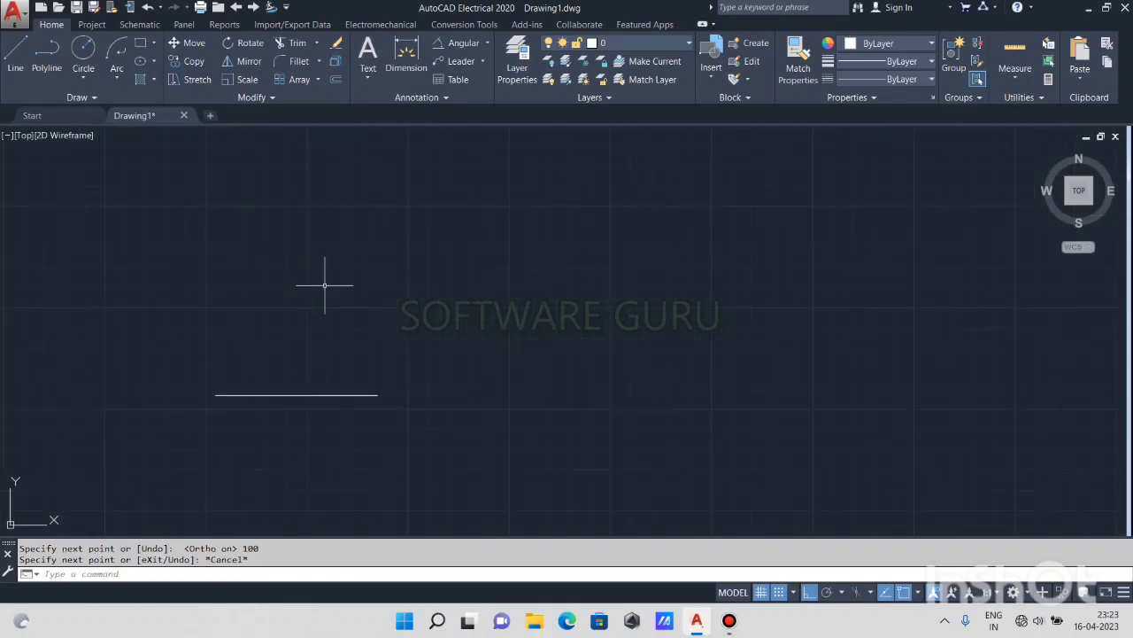
pyautogui.click(116, 72)
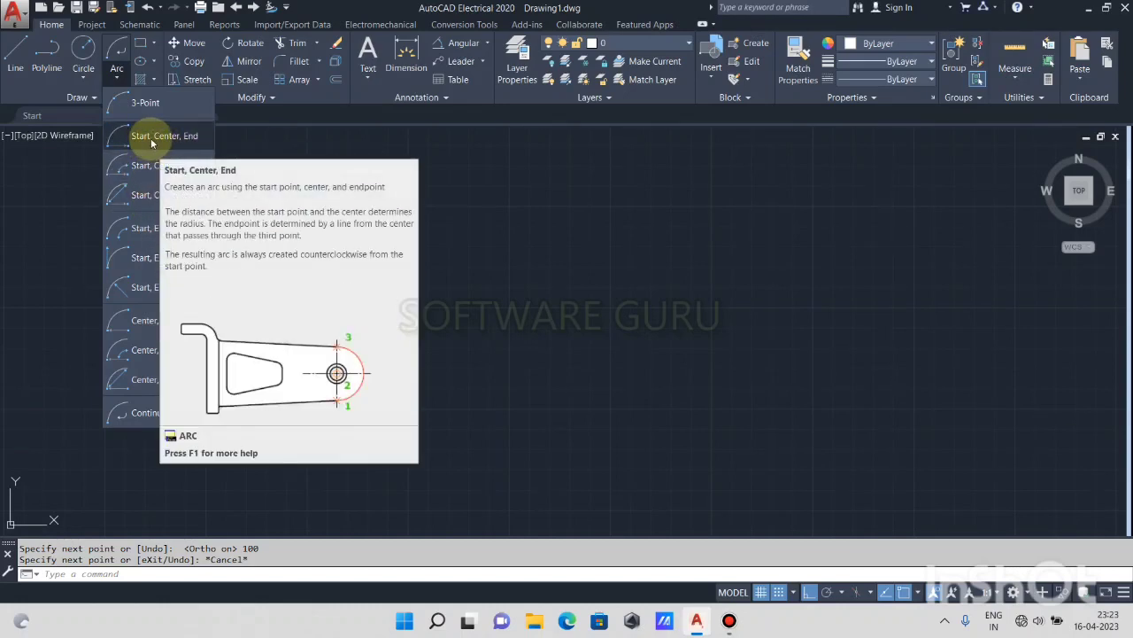
pyautogui.click(150, 139)
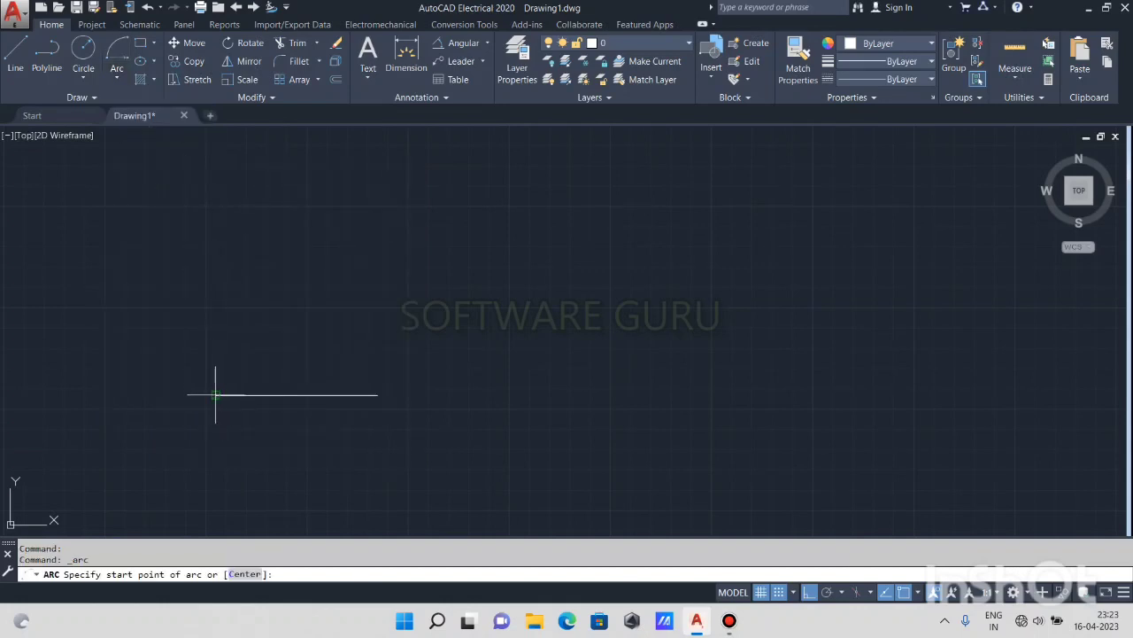
pyautogui.click(215, 395)
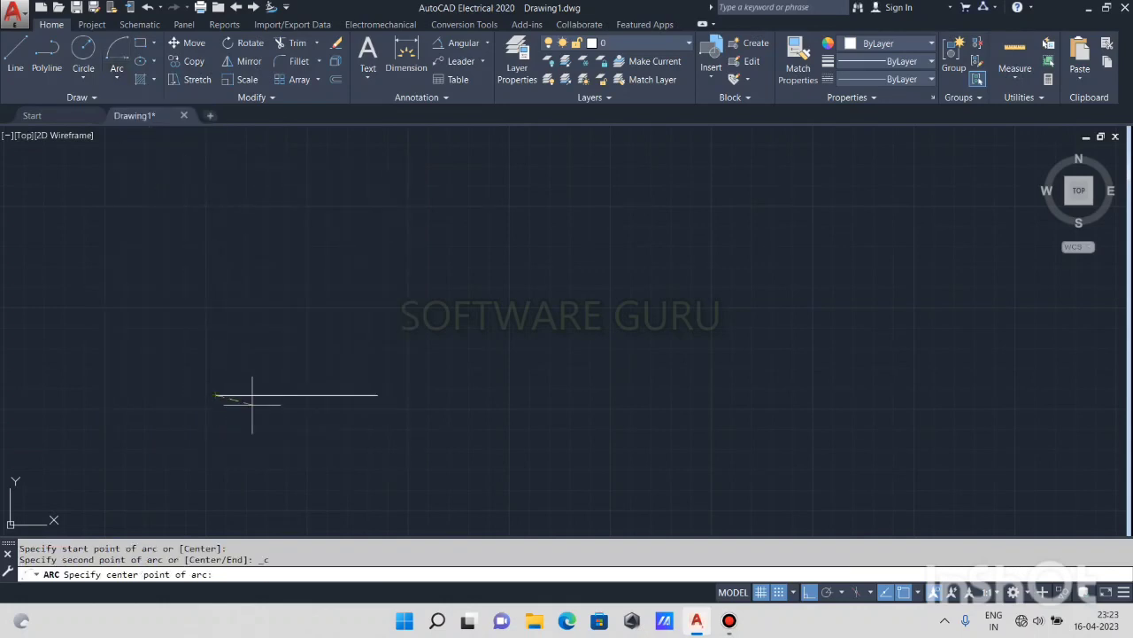
pyautogui.click(299, 395)
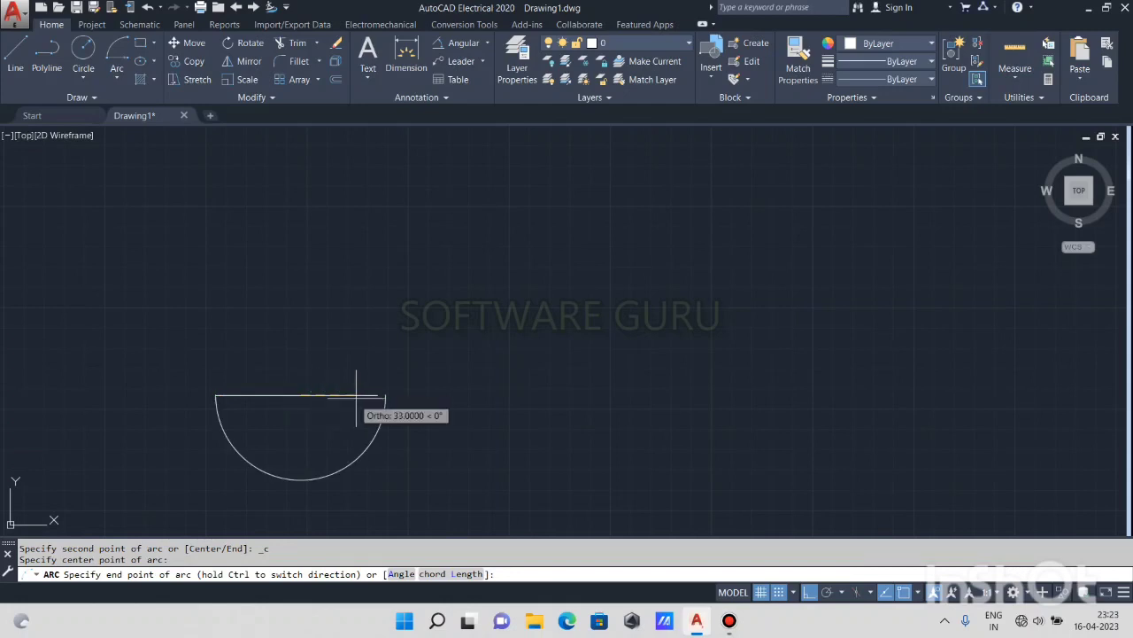
pyautogui.click(388, 400)
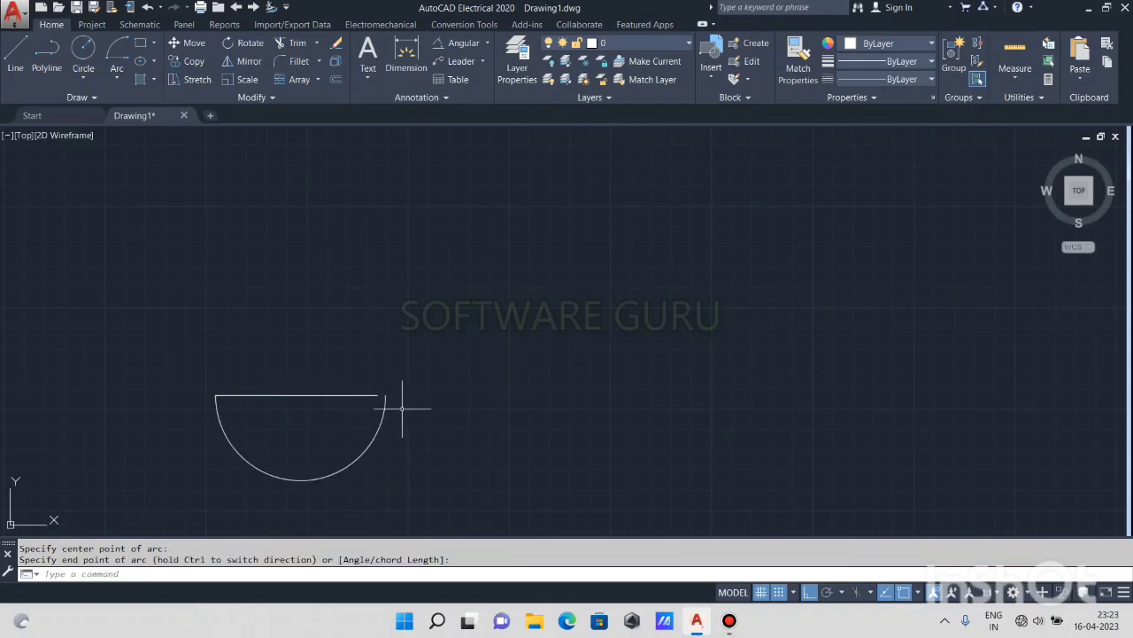
# - Stretch the line's right endpoint far to the right, keeping it horizontal, so the line extends well beyond the arc
pyautogui.scroll(2, 340, 427)
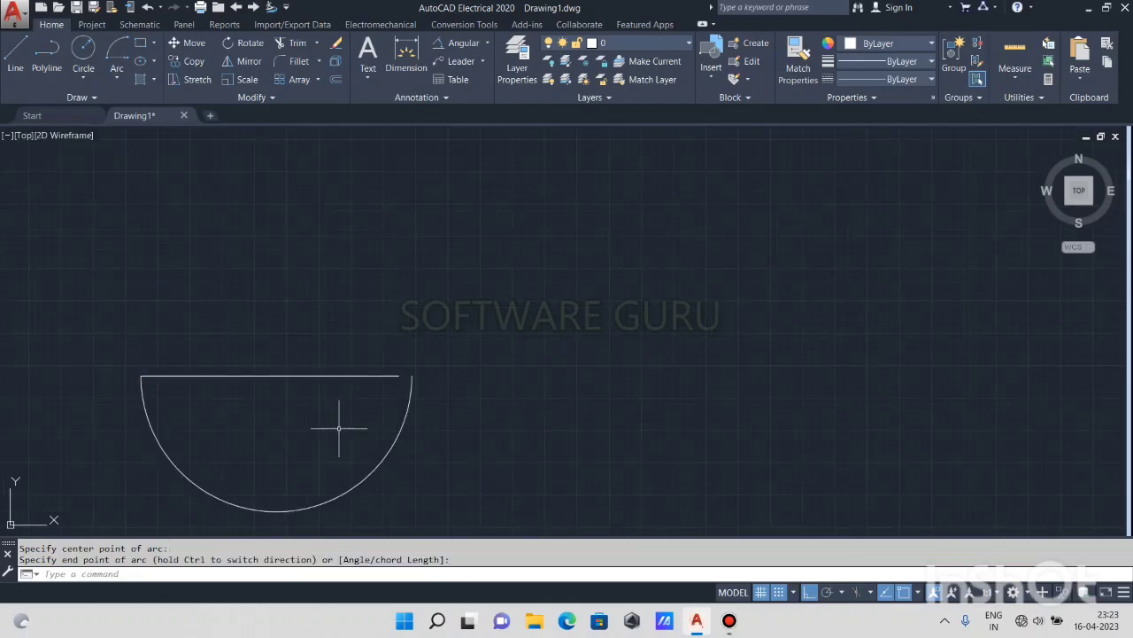
pyautogui.scroll(-2, 339, 428)
pyautogui.moveTo(313, 440); pyautogui.dragTo(359, 321, button='middle')
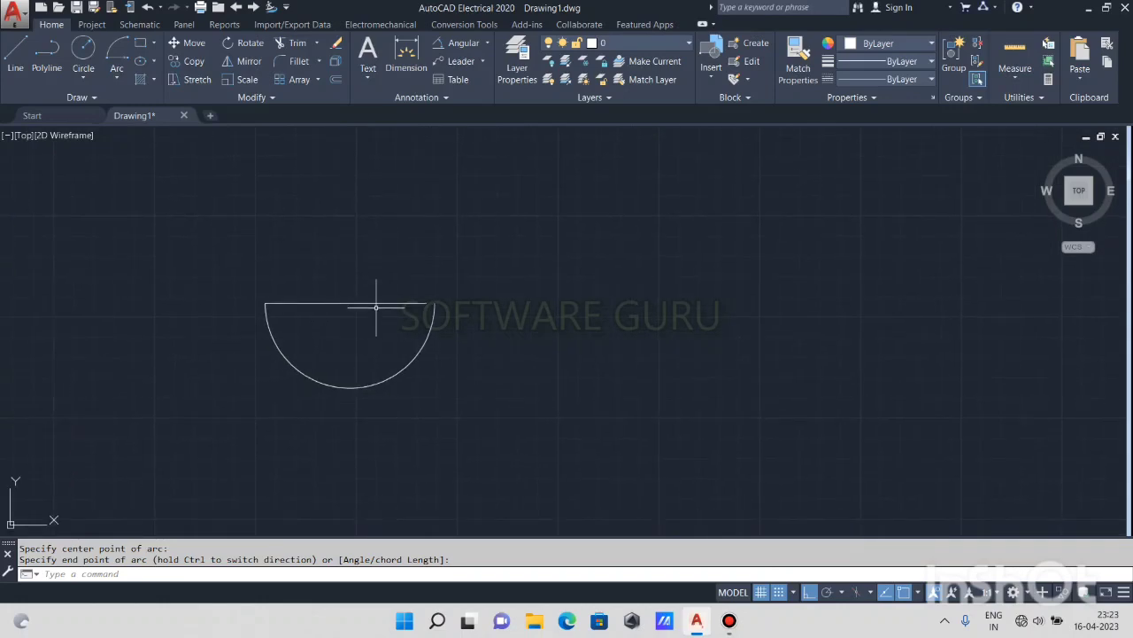
pyautogui.scroll(2, 381, 305)
pyautogui.click(456, 301)
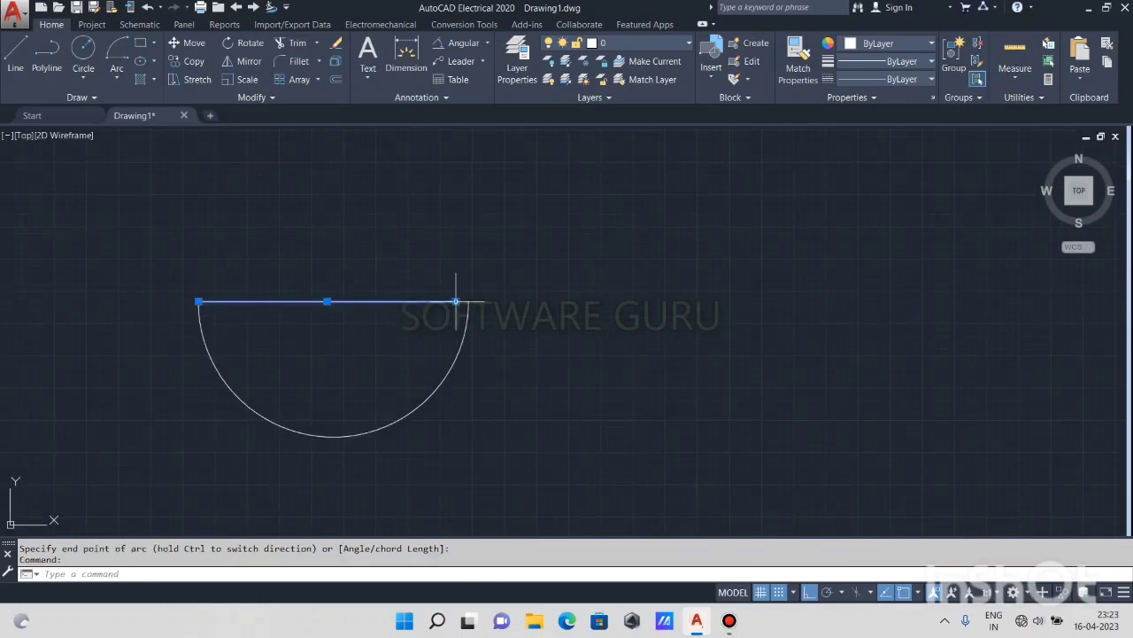
pyautogui.click(456, 301)
pyautogui.scroll(-3, 938, 292)
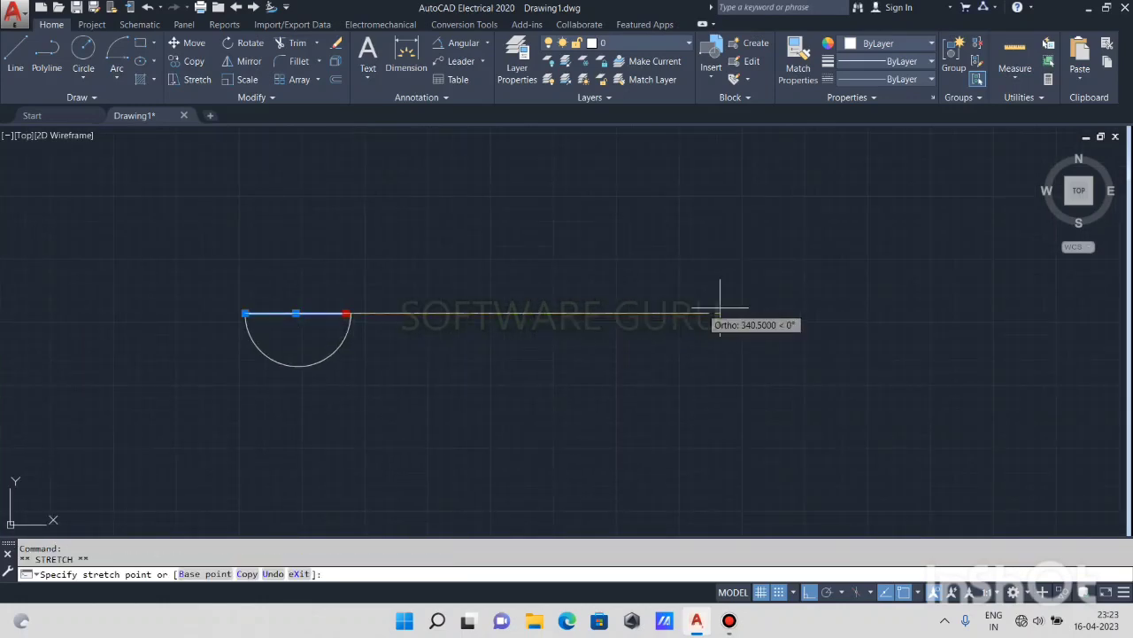
pyautogui.click(823, 313)
pyautogui.moveTo(823, 315)
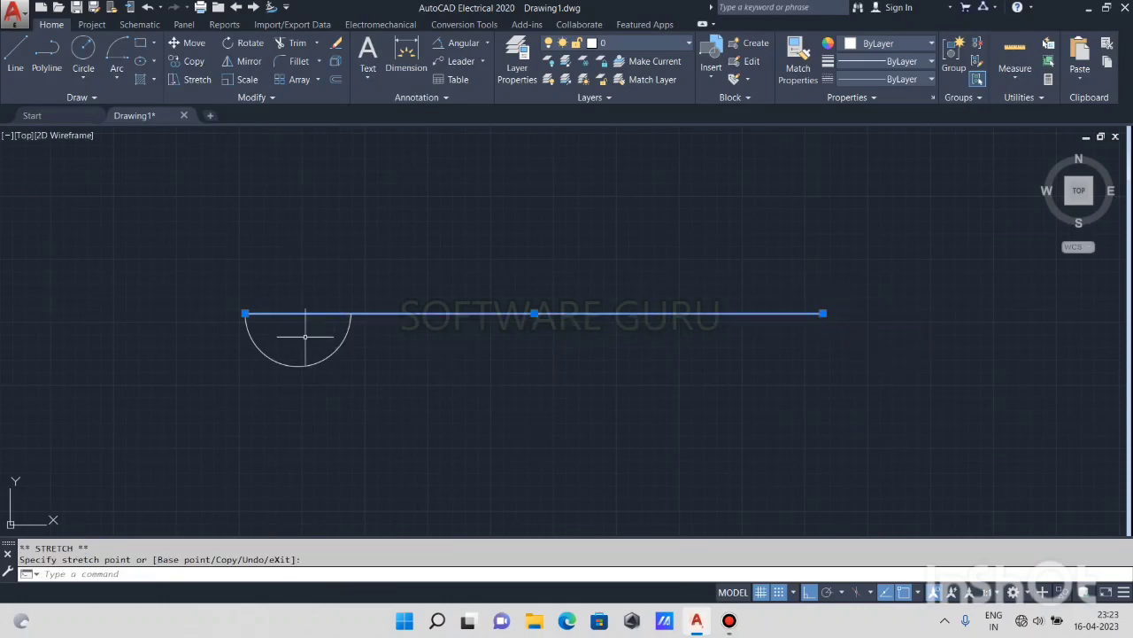
pyautogui.press('Escape')
# - Chain three continuation arcs from the first arc's right end, each ending 100 units farther along the line
pyautogui.moveTo(309, 318); pyautogui.dragTo(418, 321, button='middle')
pyautogui.scroll(2, 417, 321)
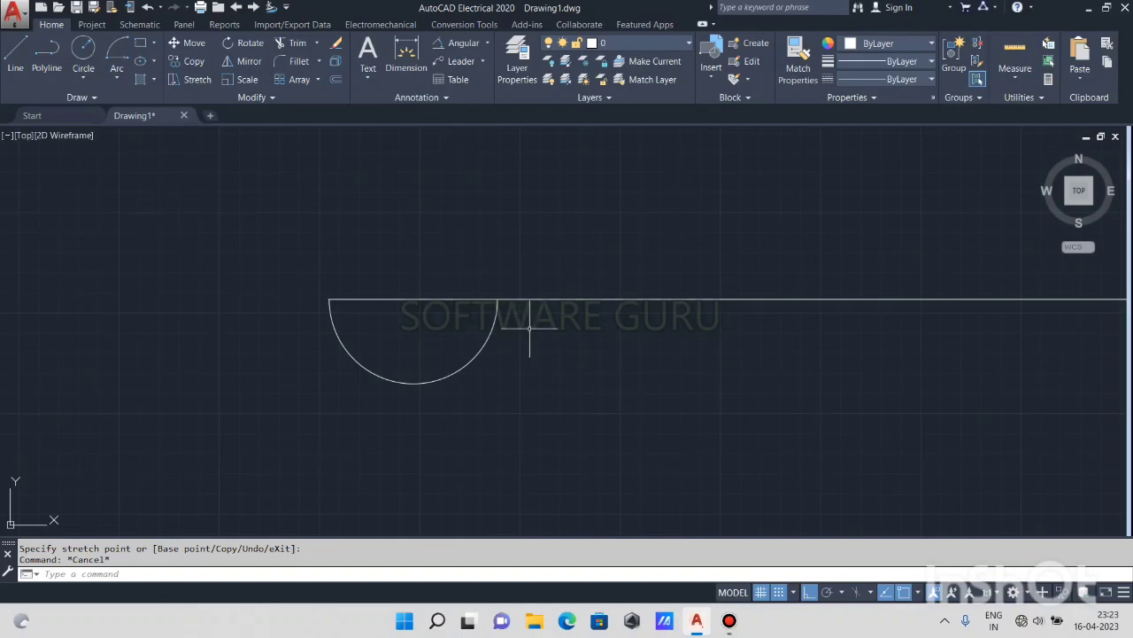
pyautogui.press('Return')
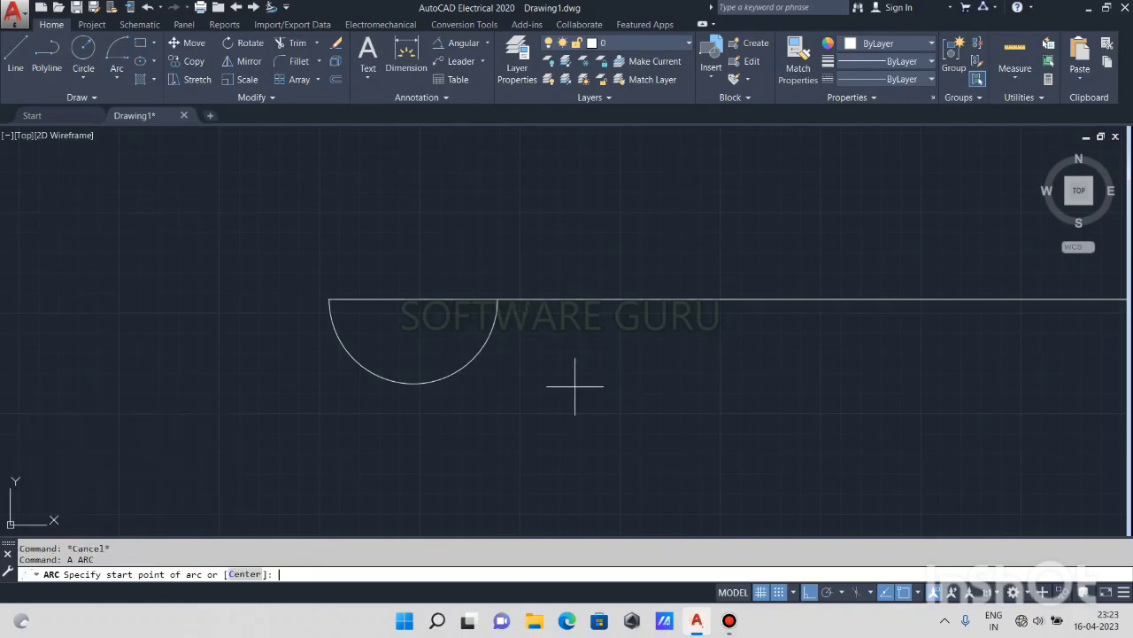
pyautogui.press('Return')
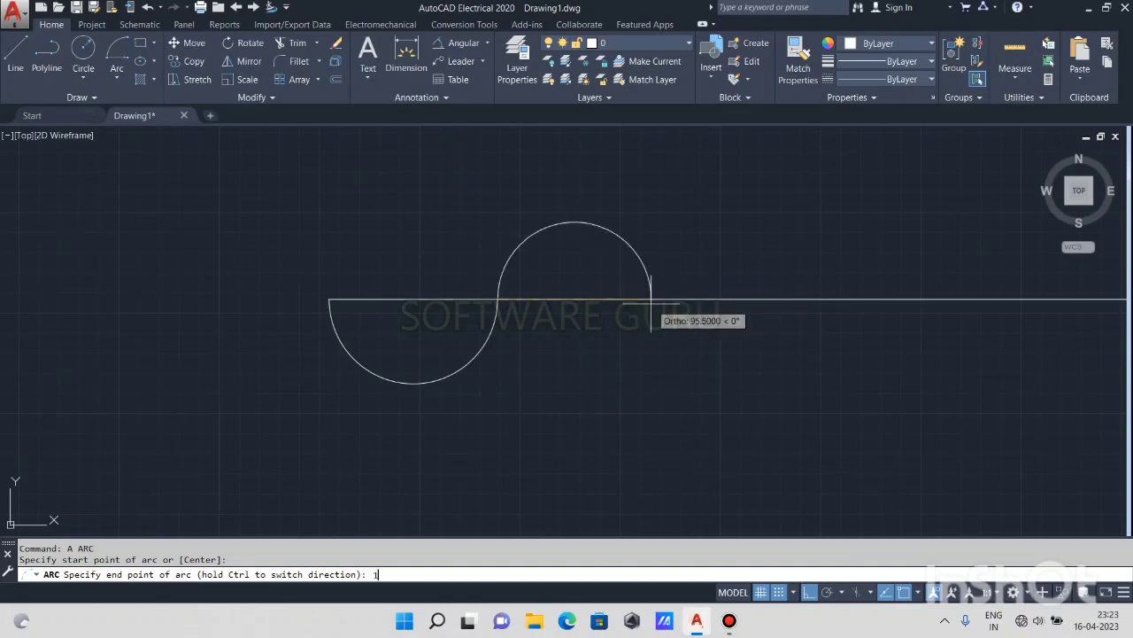
pyautogui.press('Return')
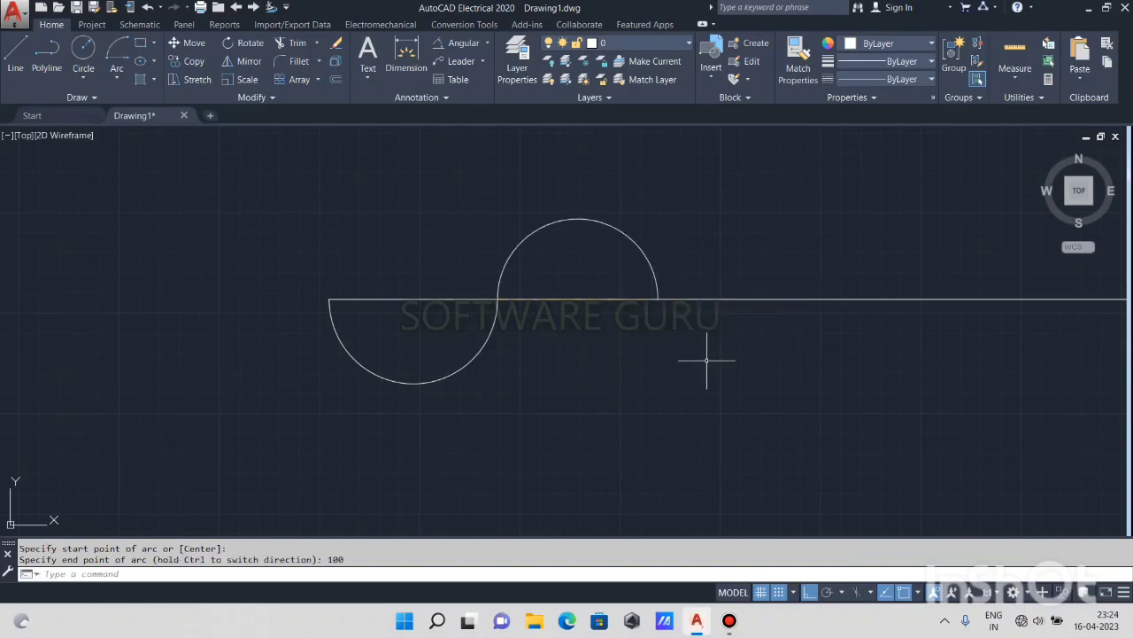
pyautogui.press('Return')
pyautogui.press('Return')
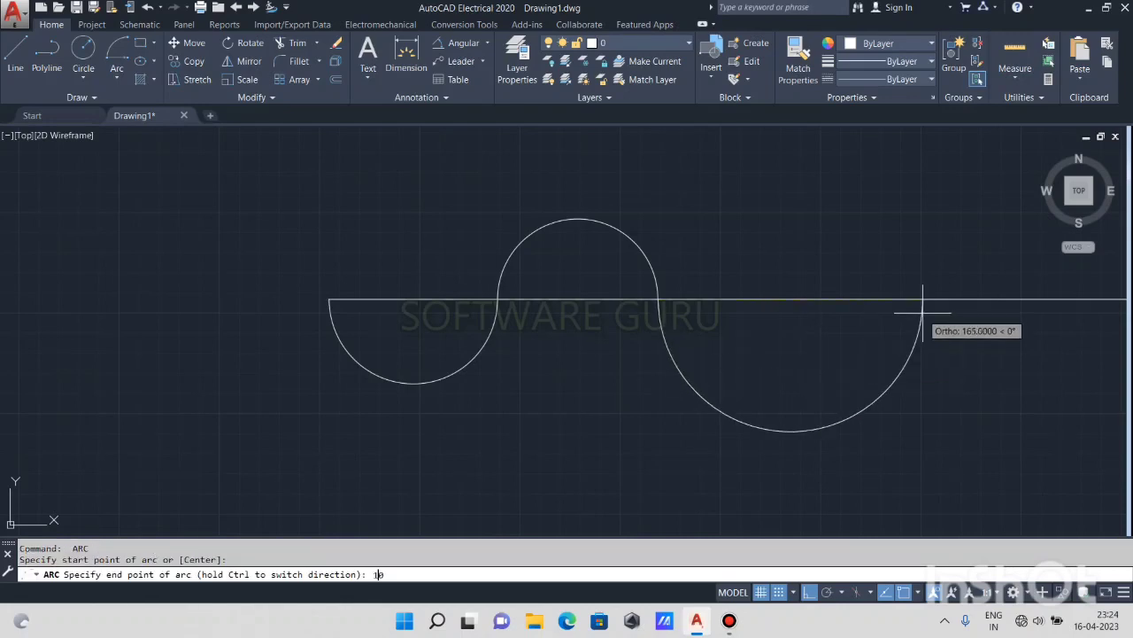
pyautogui.press('Return')
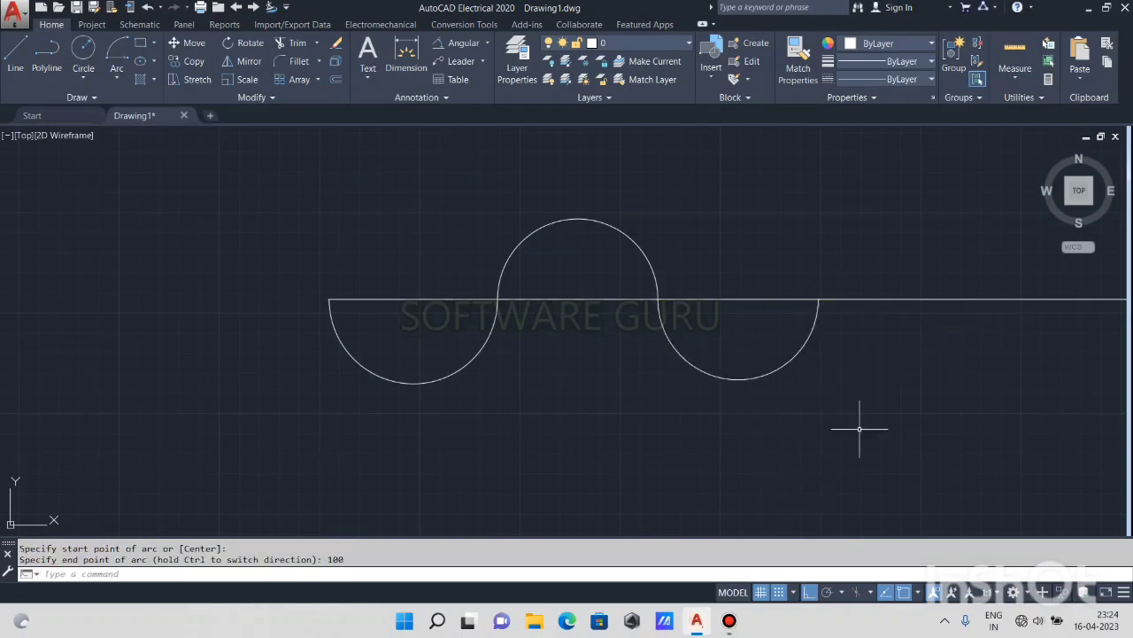
pyautogui.press('Return')
pyautogui.press('Return')
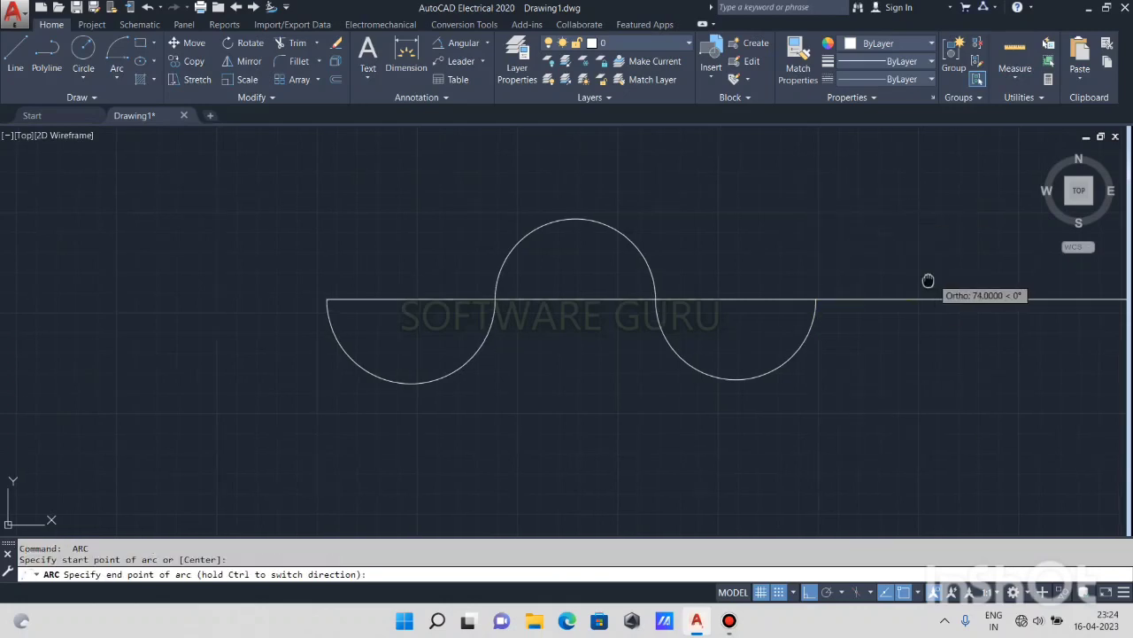
pyautogui.moveTo(994, 301); pyautogui.dragTo(830, 308, button='middle')
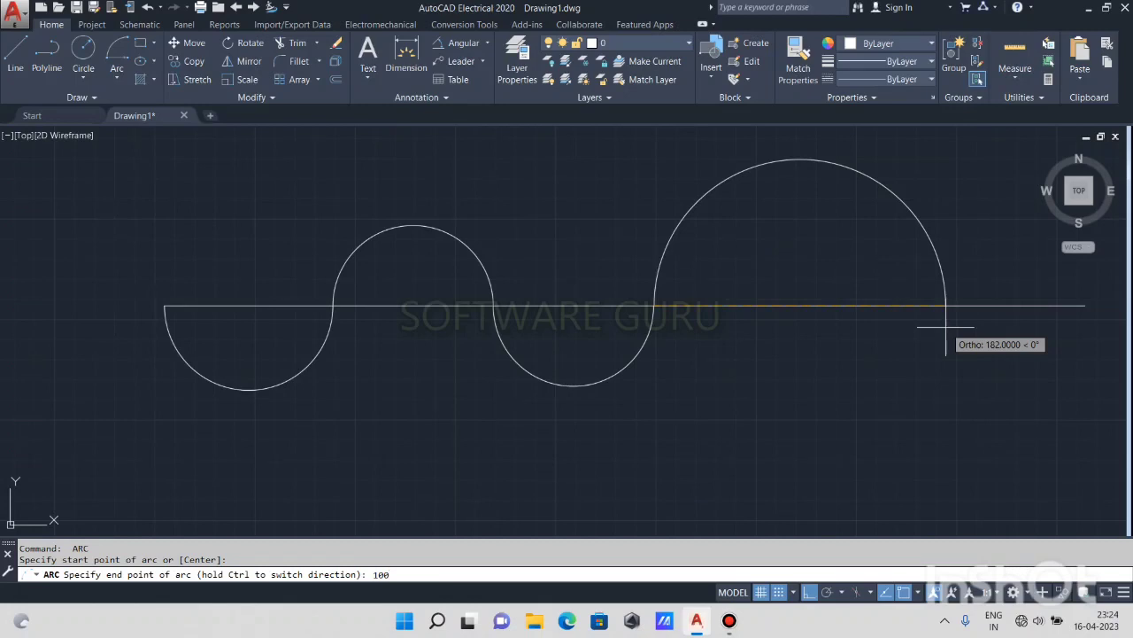
pyautogui.press('Return')
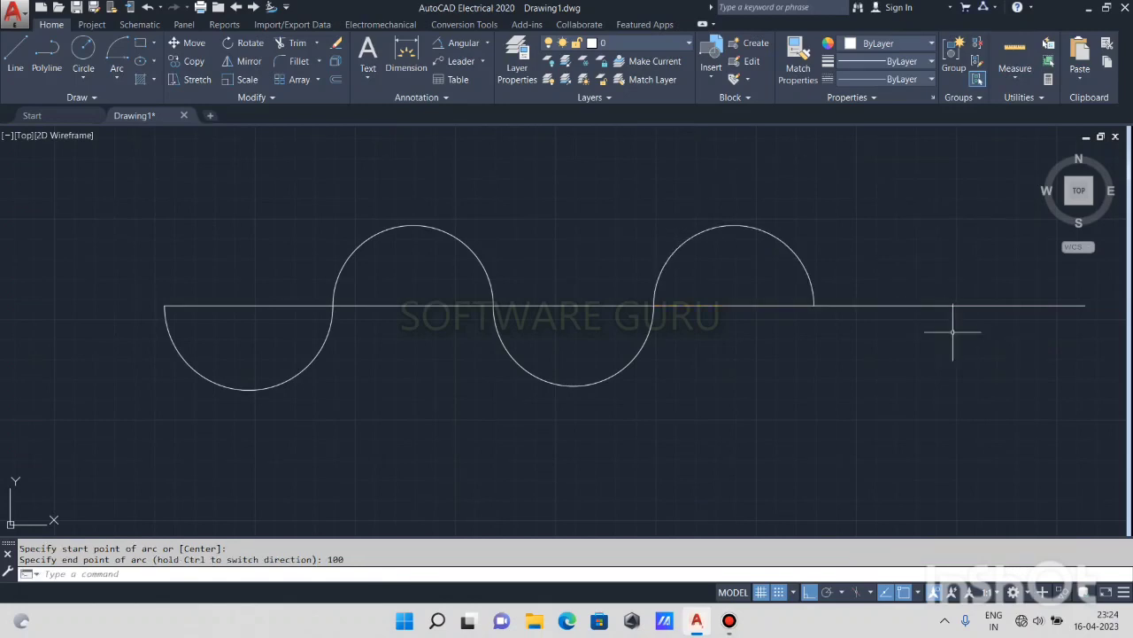
# - Erase the three continuation arcs, keeping the long line and the first arc at its left end
pyautogui.click(823, 235)
pyautogui.click(664, 261)
pyautogui.click(686, 342)
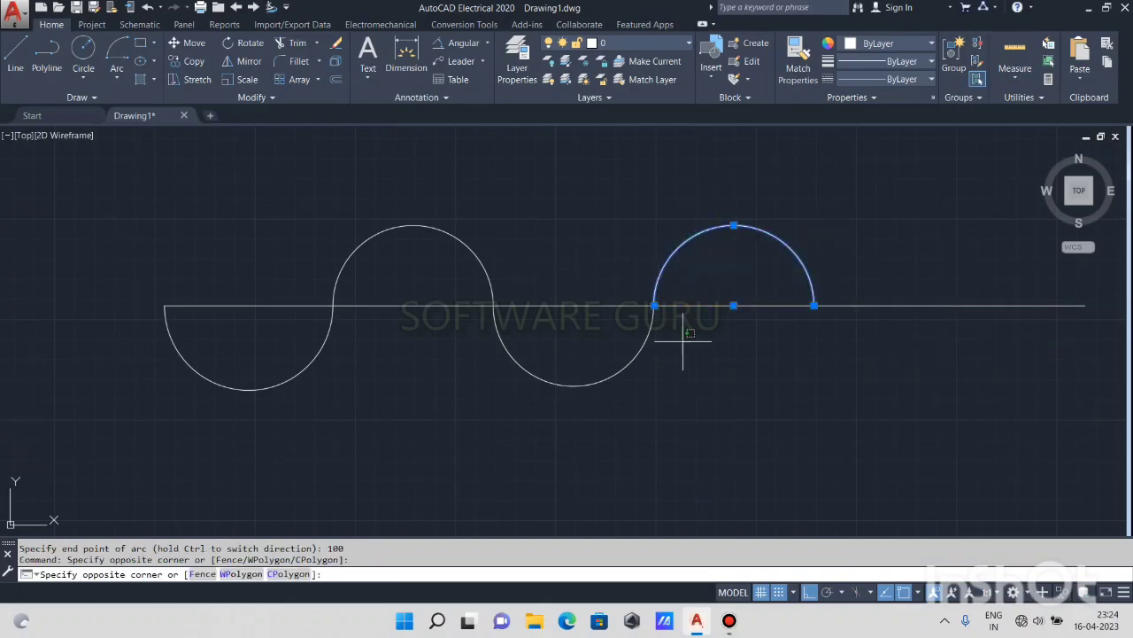
pyautogui.click(543, 362)
pyautogui.click(519, 271)
pyautogui.click(413, 278)
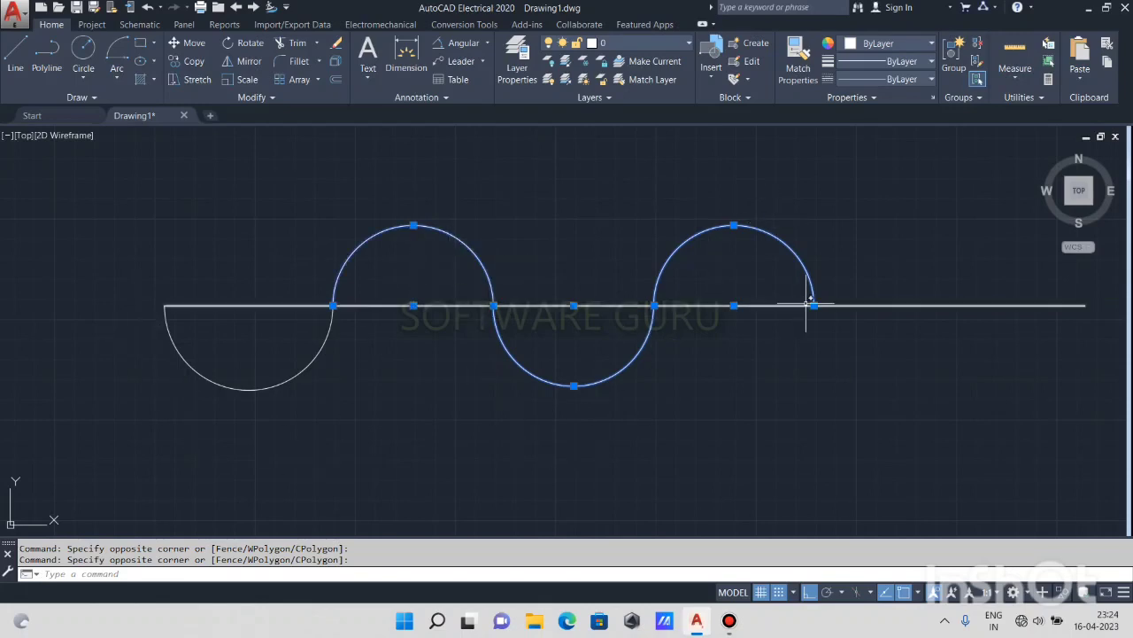
pyautogui.press('Delete')
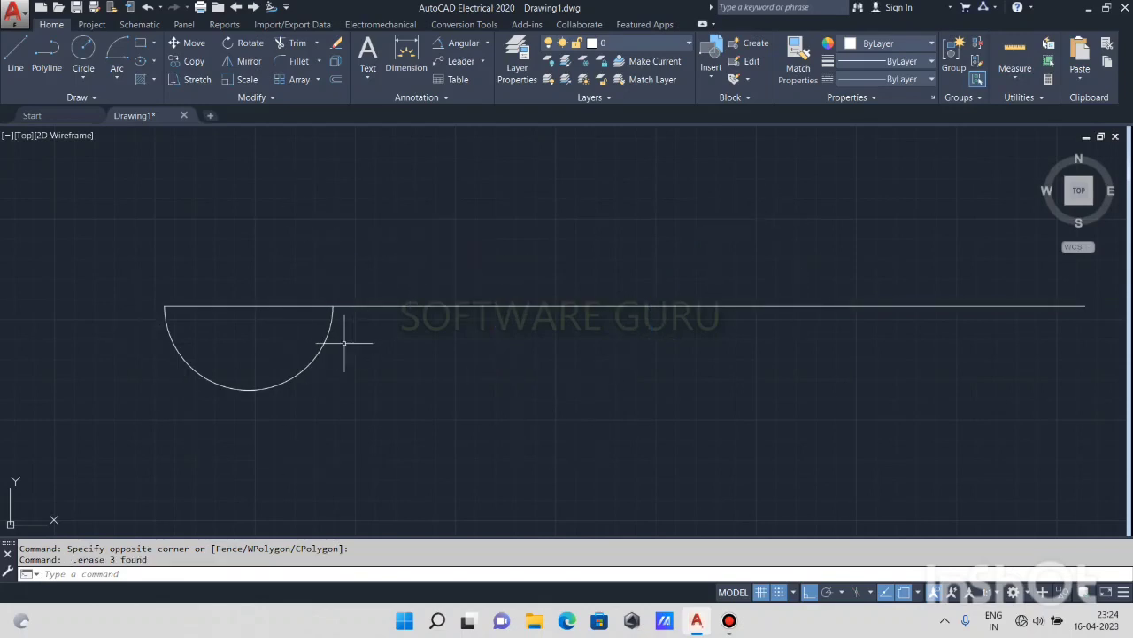
# - Erase the remaining arc at the line's left end, keeping only the long horizontal line
pyautogui.scroll(2, 342, 337)
pyautogui.moveTo(342, 337); pyautogui.dragTo(555, 385, button='middle')
pyautogui.press('Return')
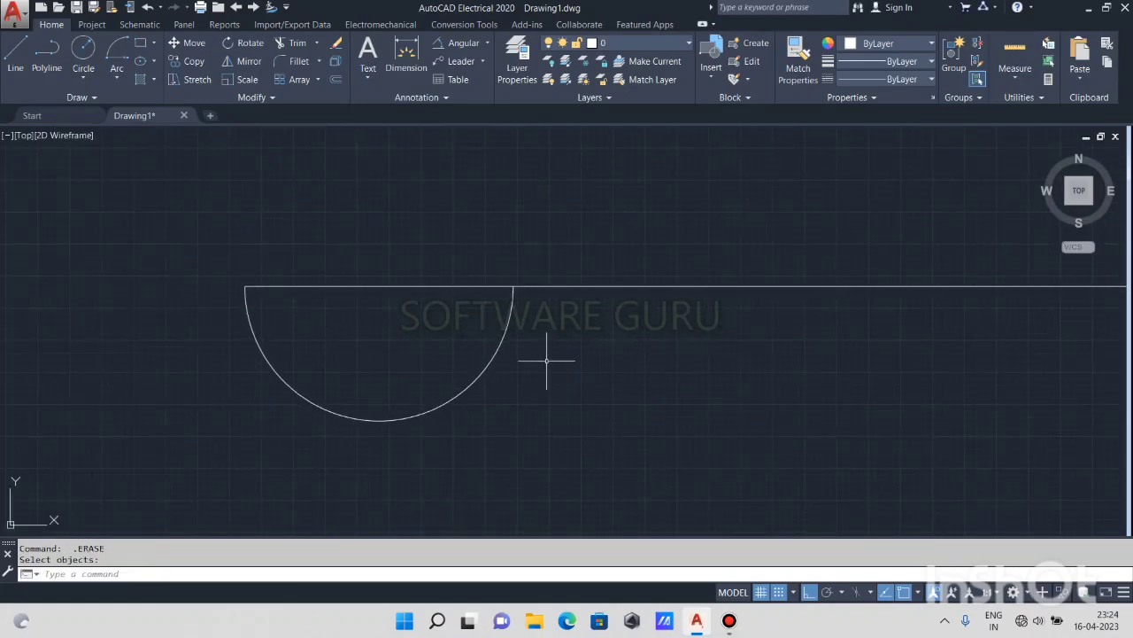
pyautogui.press('Escape')
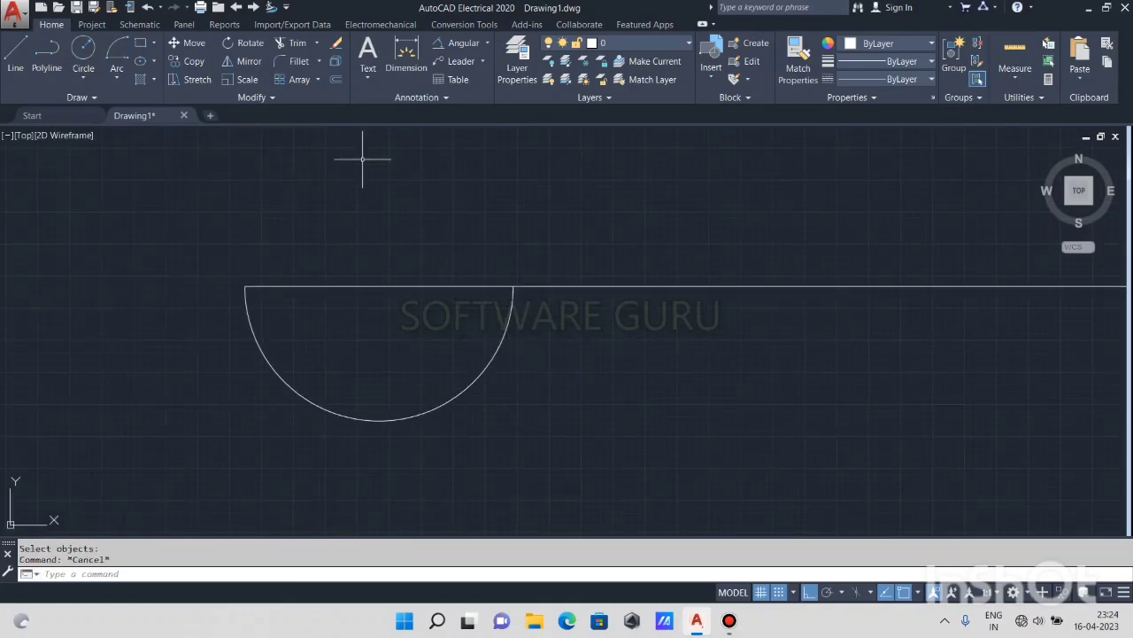
pyautogui.click(547, 334)
pyautogui.click(445, 369)
pyautogui.press('Delete')
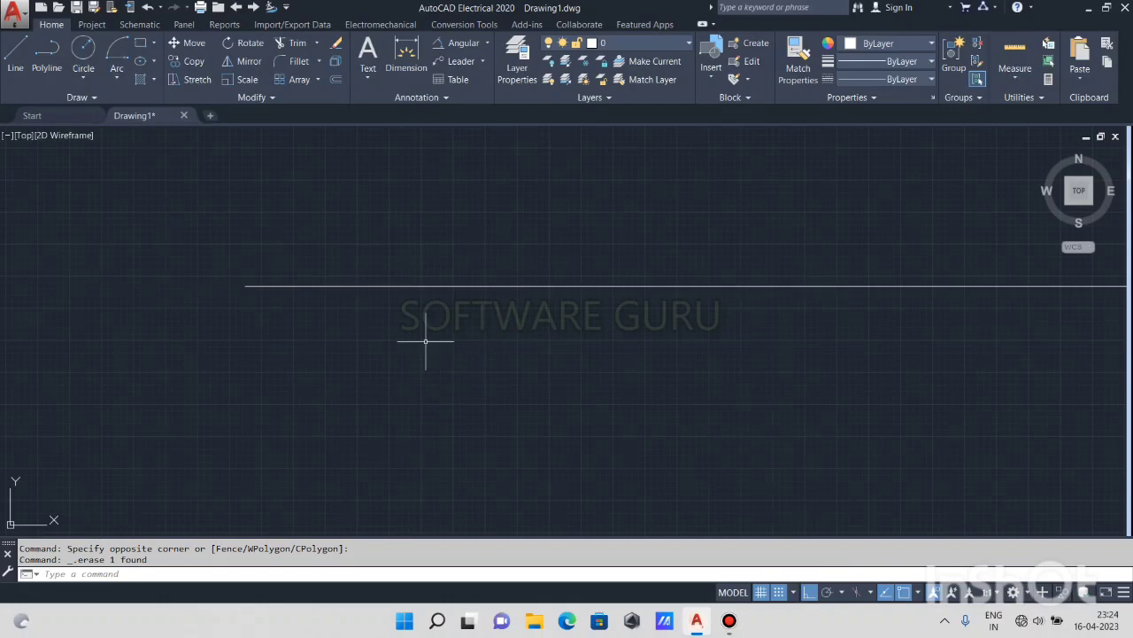
# - Draw a Start, Center, End arc from the line's left end, with its center and end direction picked along the line
pyautogui.click(117, 77)
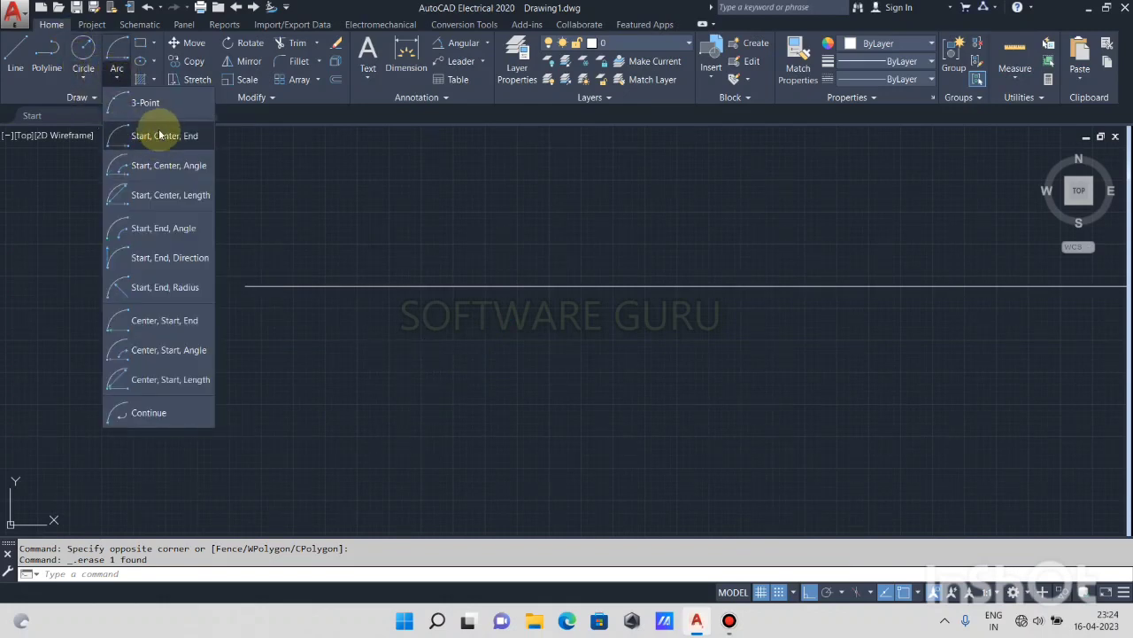
pyautogui.click(155, 138)
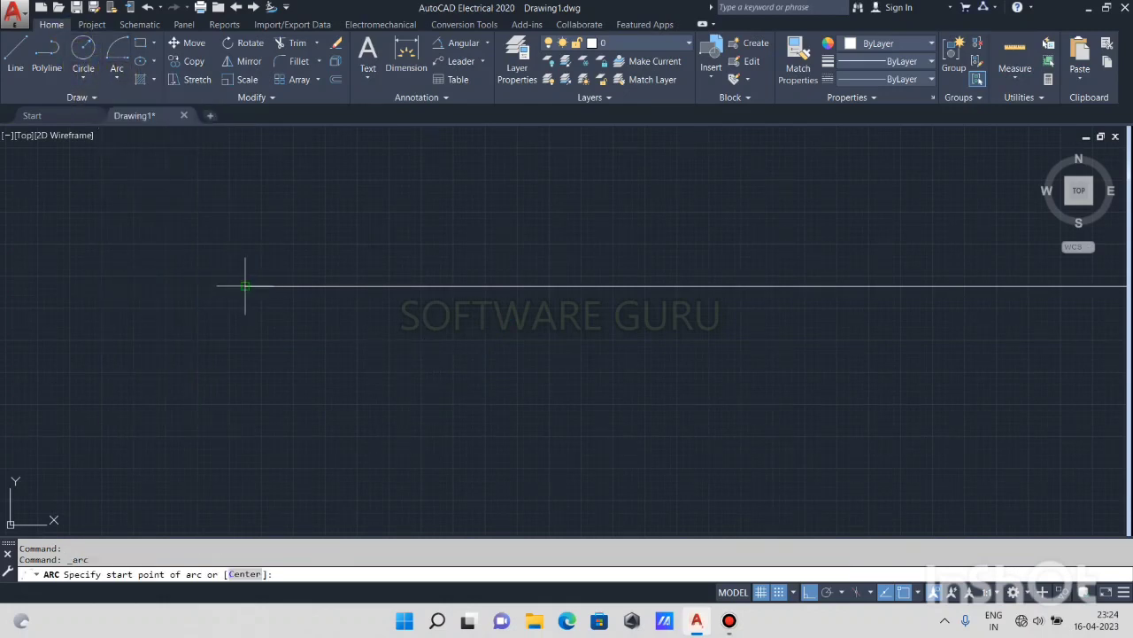
pyautogui.click(245, 286)
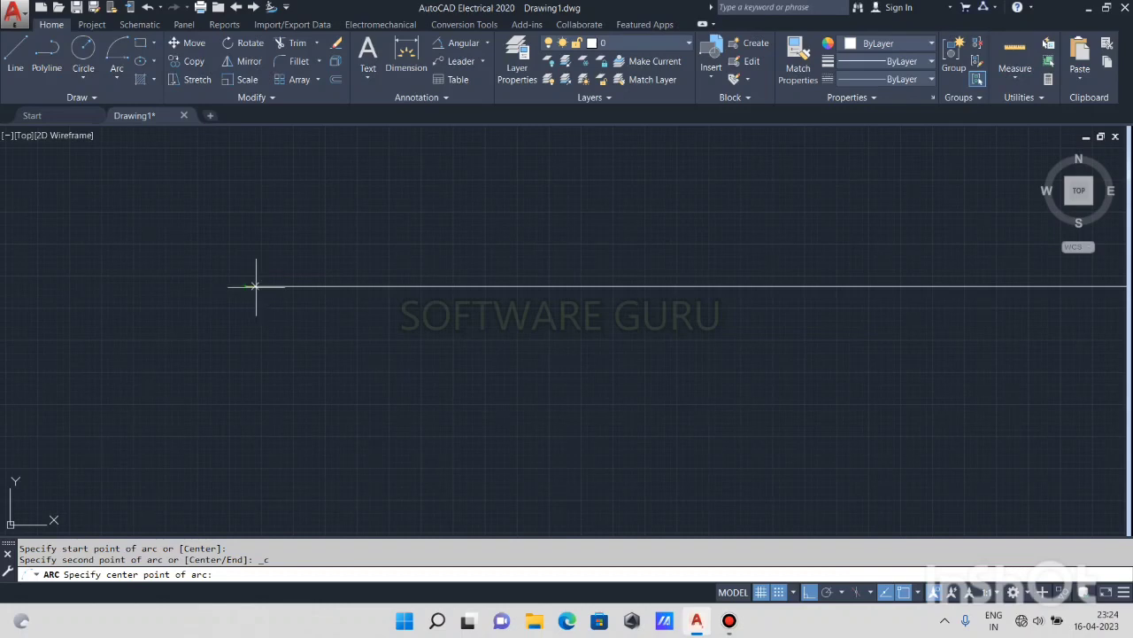
pyautogui.click(367, 286)
pyautogui.click(471, 286)
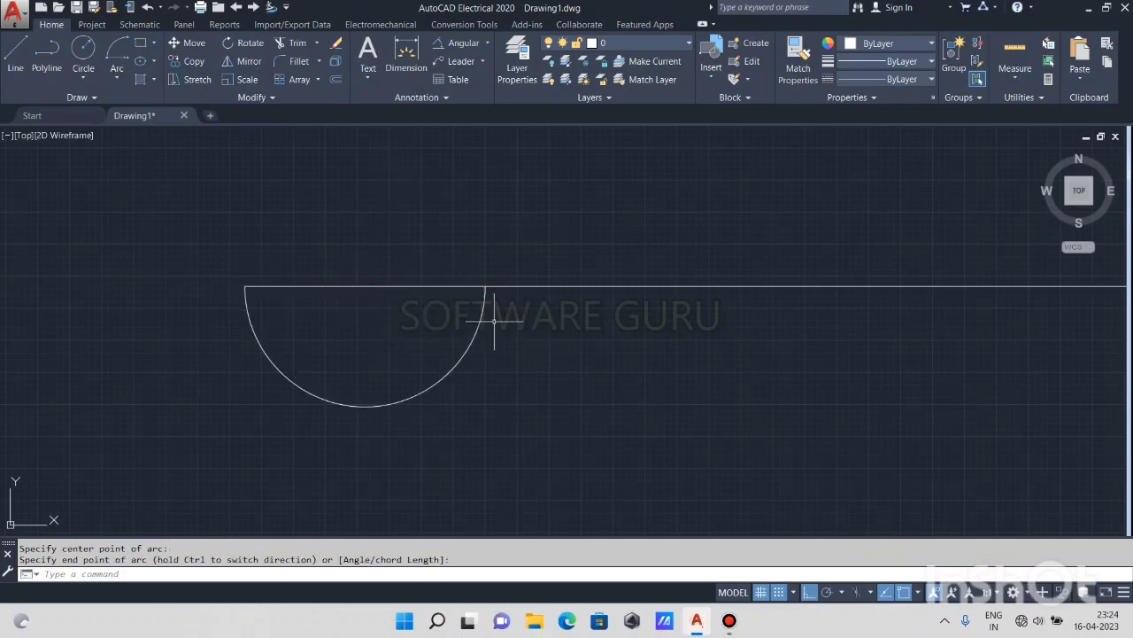
# - Continue from the arc's right end with a tangent arc above the line, ending at the first arc's center
pyautogui.write('A')
pyautogui.press('Return')
pyautogui.press('Return')
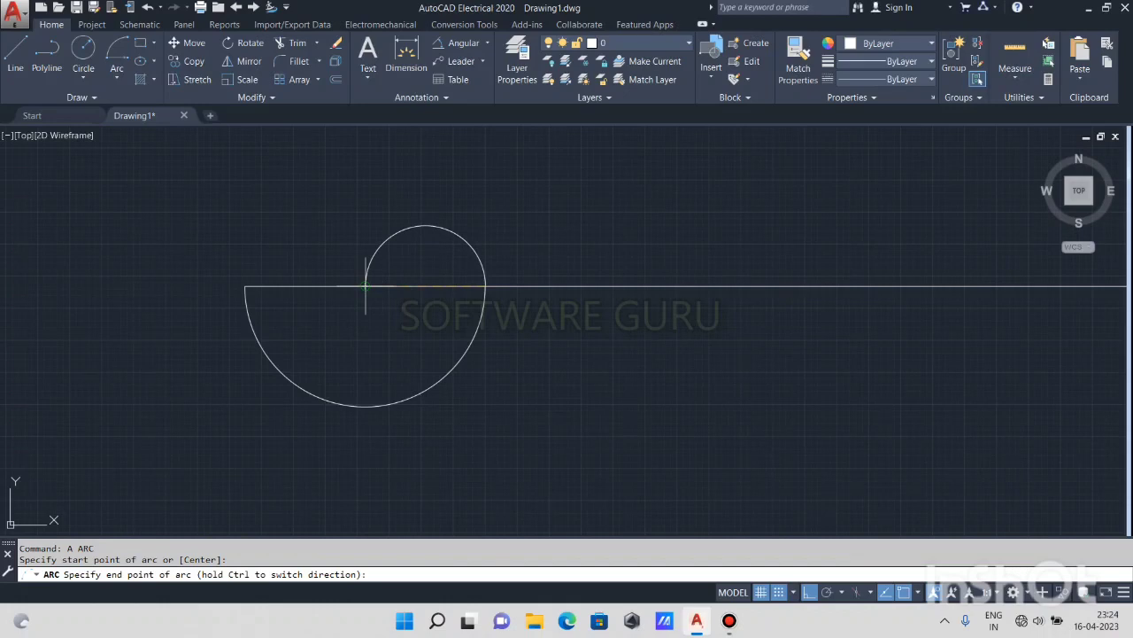
pyautogui.click(364, 286)
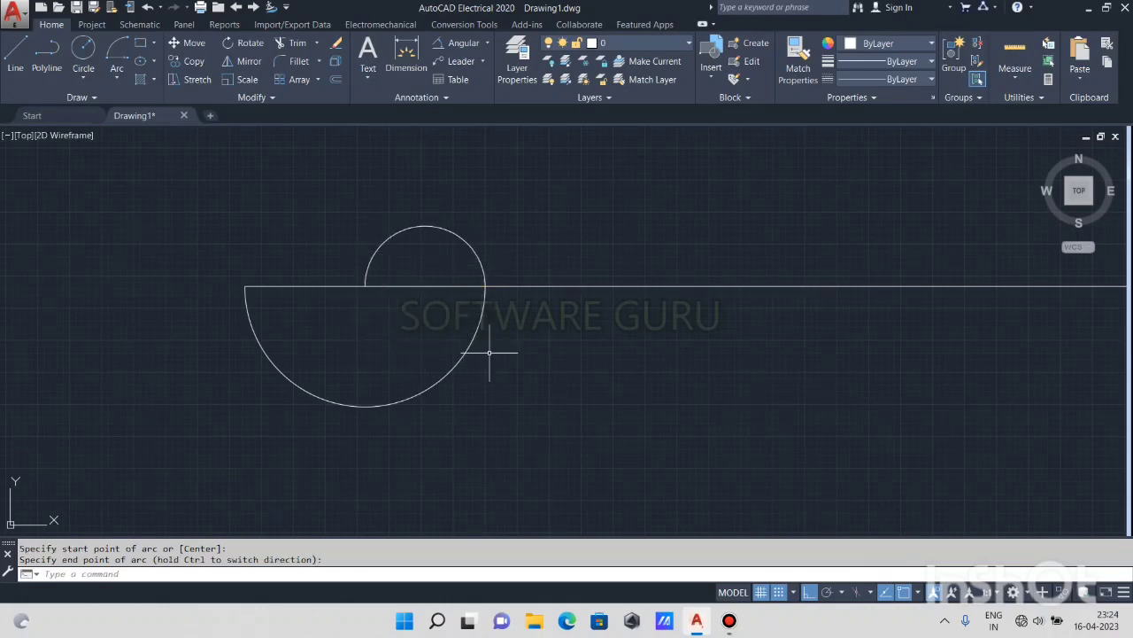
# - Erase both the small upper arc and the large lower arc, keeping only the horizontal line
pyautogui.moveTo(492, 356); pyautogui.dragTo(445, 342, button='middle')
pyautogui.click(437, 321)
pyautogui.click(411, 306)
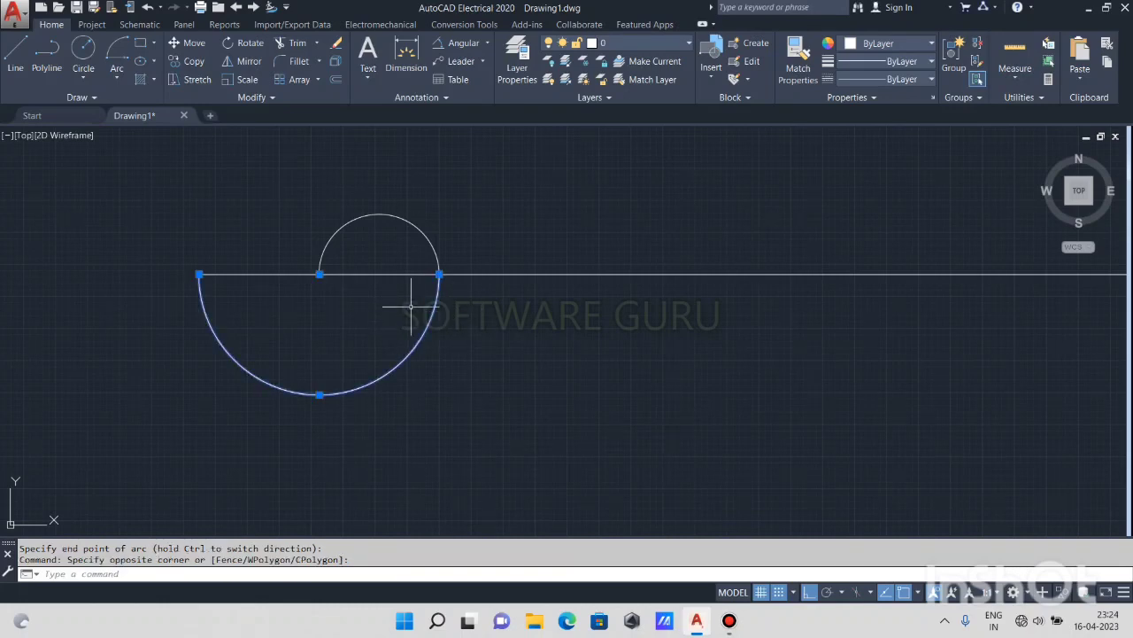
pyautogui.press('Escape')
pyautogui.click(487, 214)
pyautogui.click(419, 238)
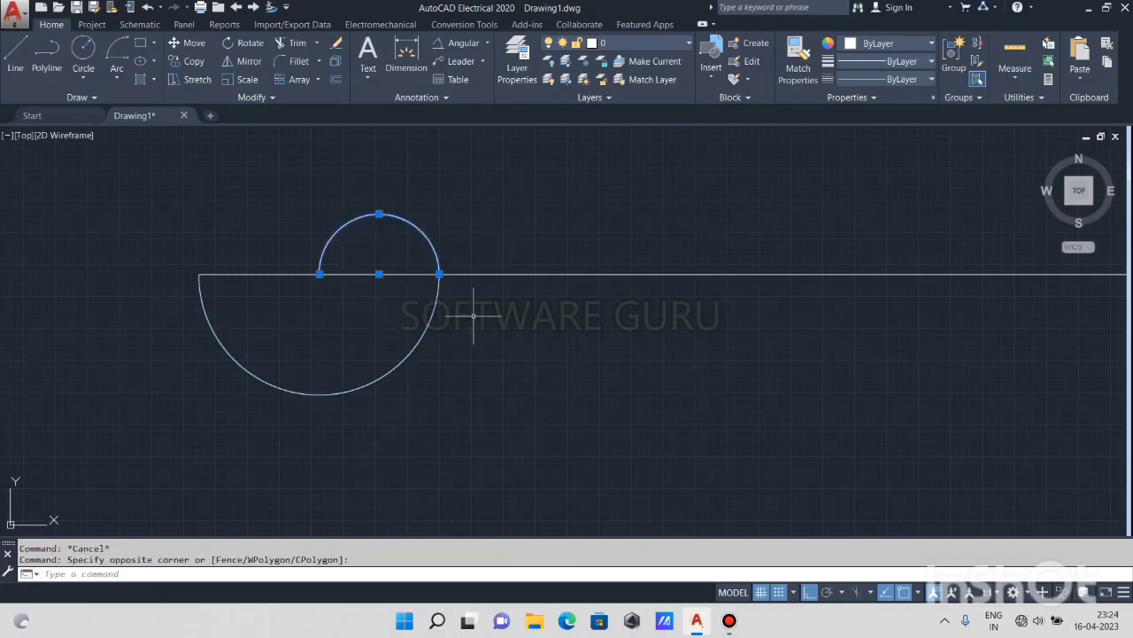
pyautogui.click(472, 321)
pyautogui.click(390, 349)
pyautogui.press('Delete')
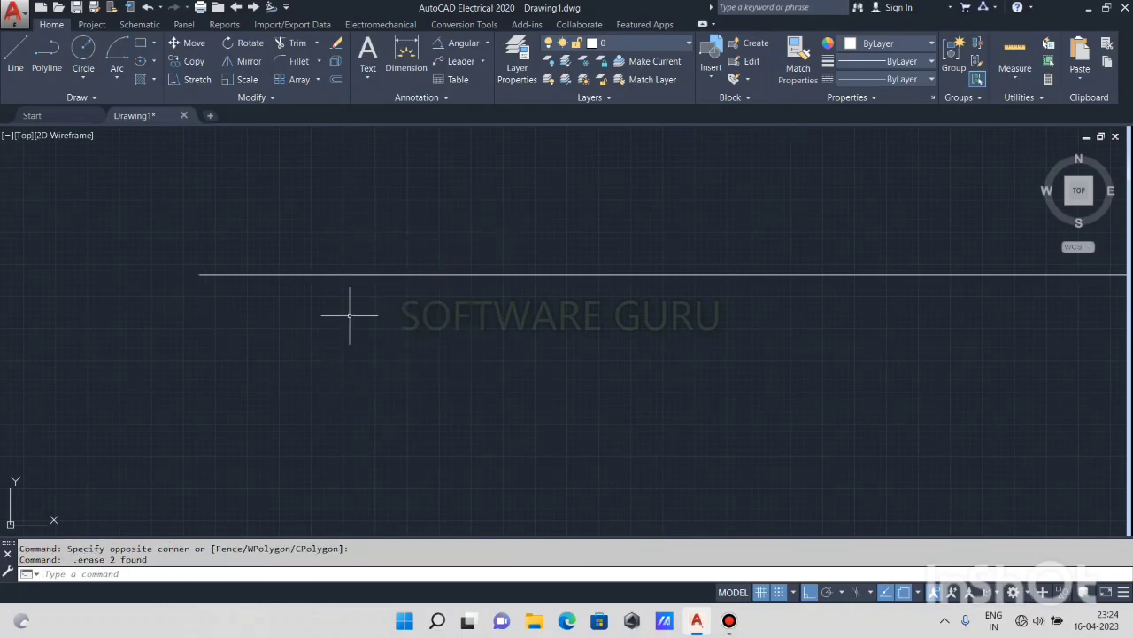
# - Erase the long horizontal line, leaving the drawing empty
pyautogui.click(116, 76)
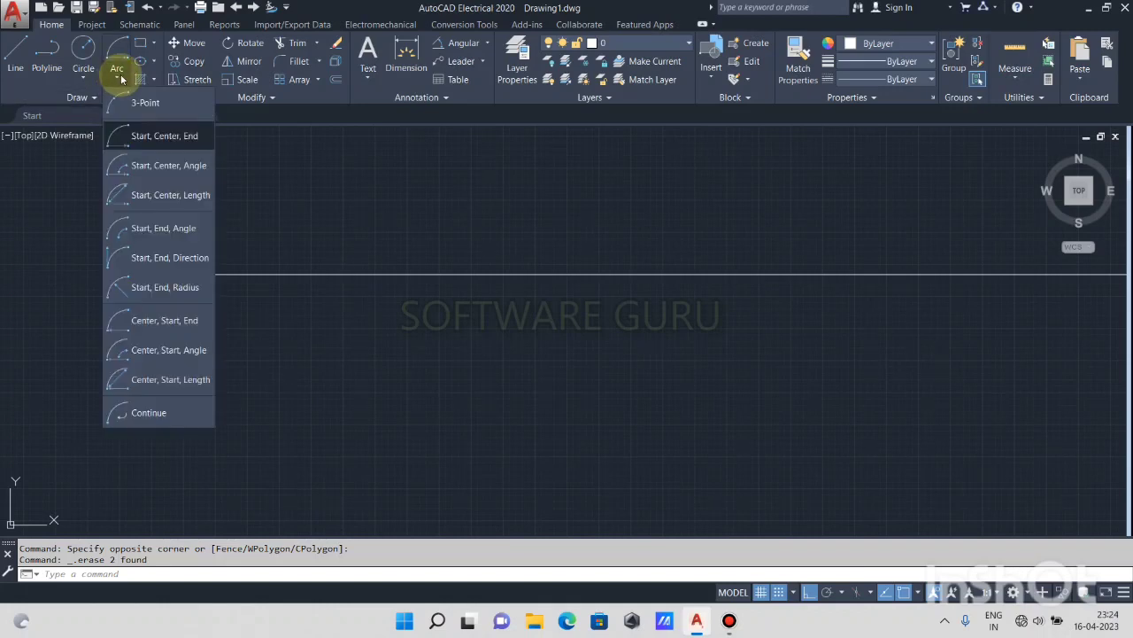
pyautogui.click(306, 320)
pyautogui.scroll(-2, 286, 234)
pyautogui.scroll(-3, 372, 307)
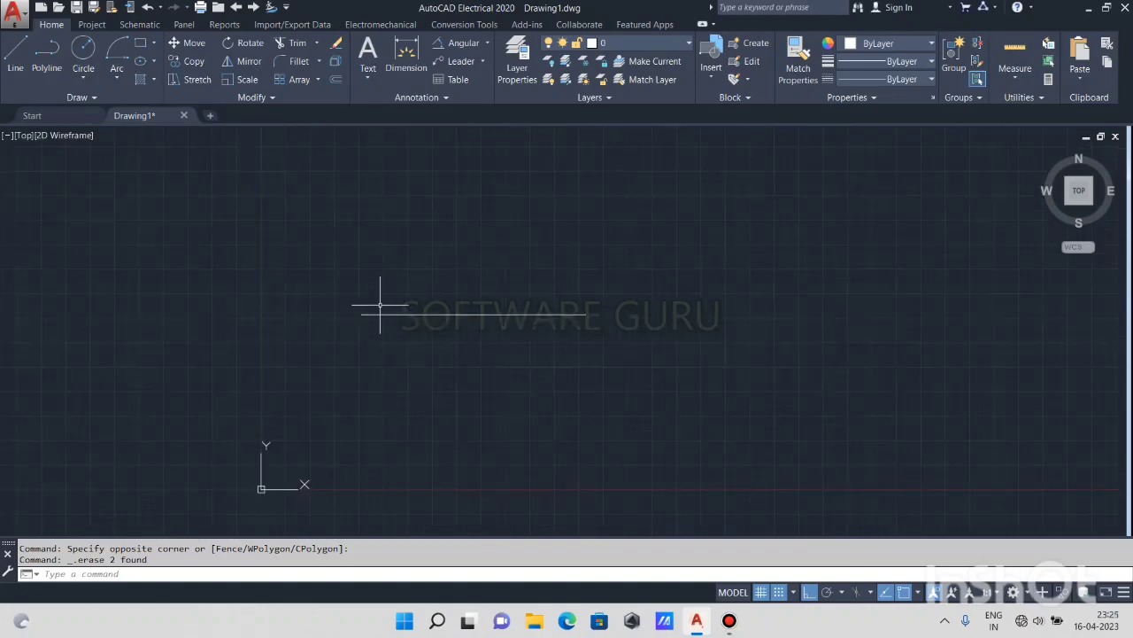
pyautogui.moveTo(474, 342); pyautogui.dragTo(370, 333, button='middle')
pyautogui.scroll(-1, 497, 325)
pyautogui.scroll(2, 452, 326)
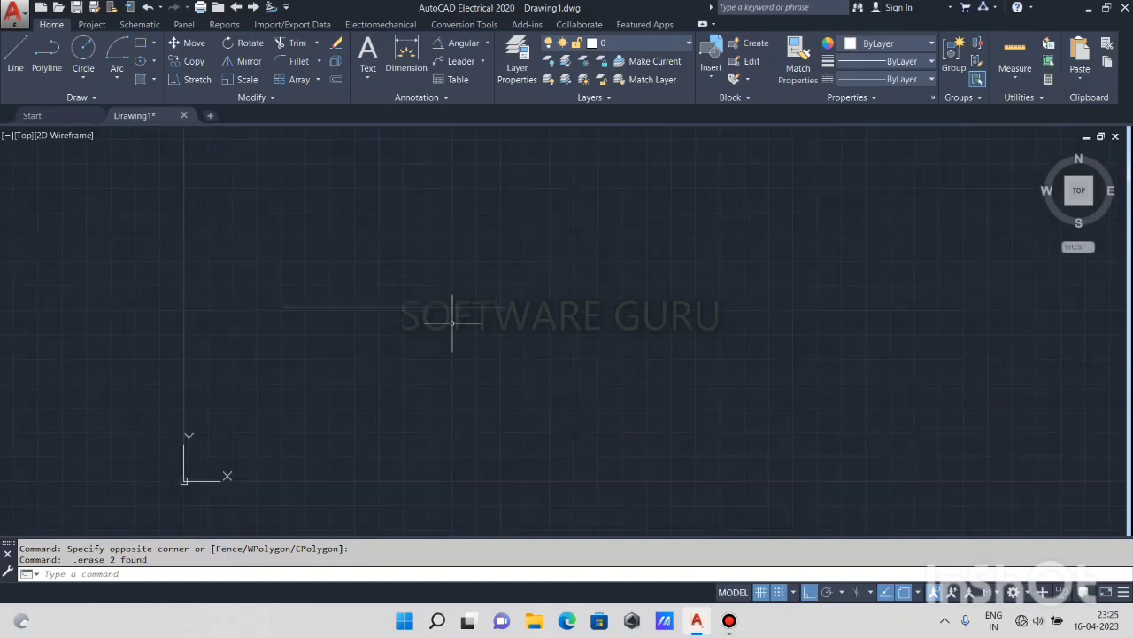
pyautogui.click(520, 278)
pyautogui.click(455, 386)
pyautogui.press('Delete')
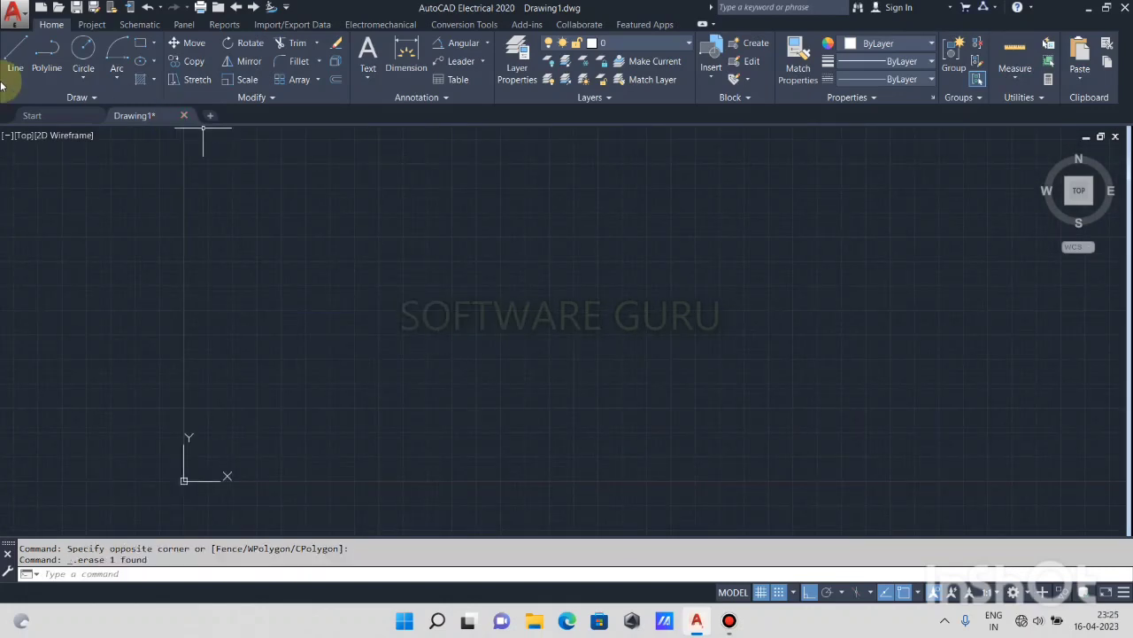
# - Draw a new horizontal line 50 units long running to the right
pyautogui.click(13, 60)
pyautogui.click(315, 249)
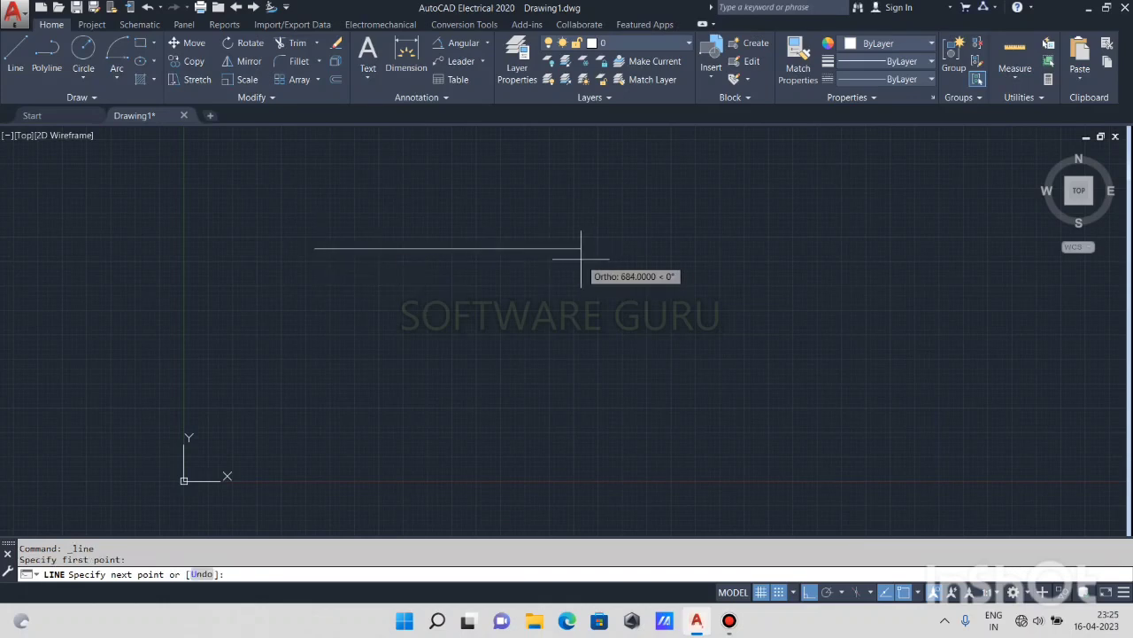
pyautogui.write('50')
pyautogui.press('Return')
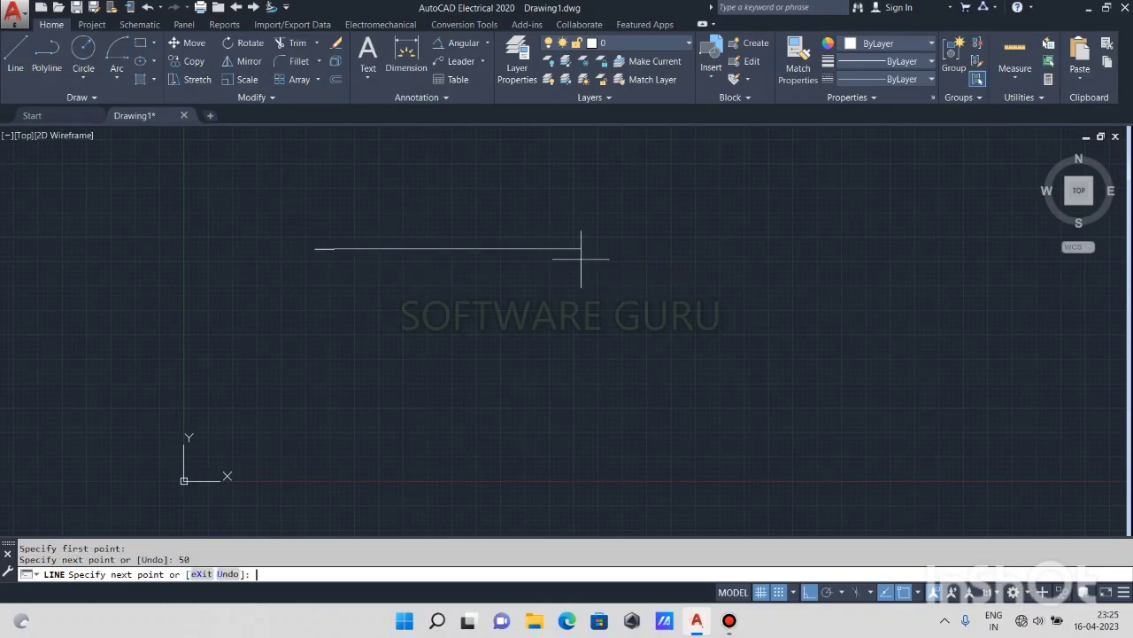
pyautogui.press('Escape')
pyautogui.scroll(8, 329, 248)
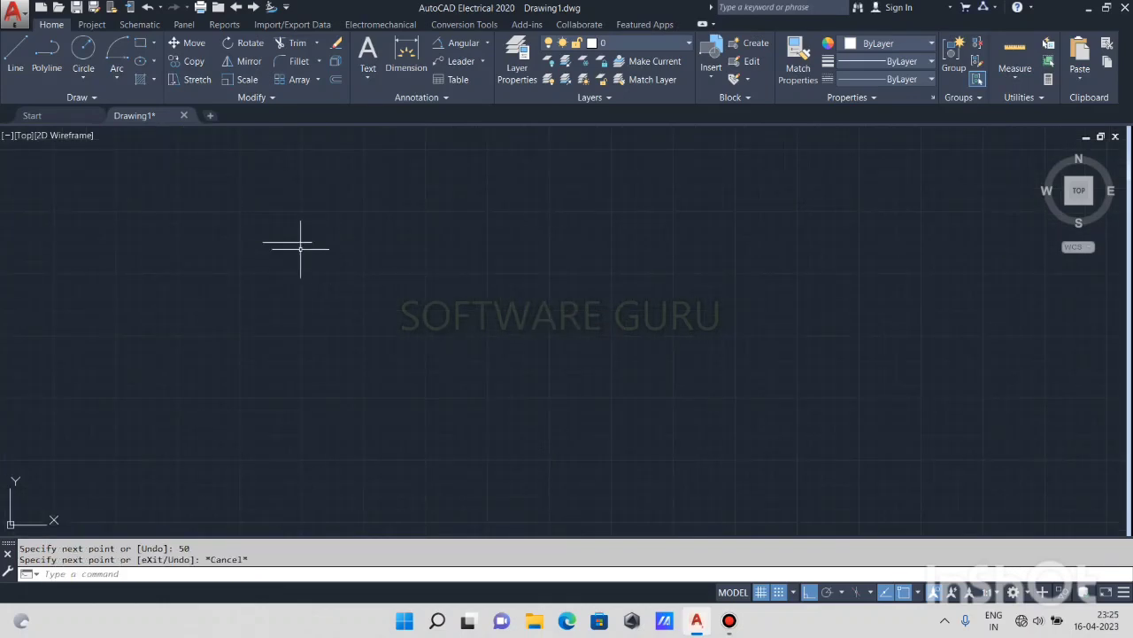
# - Draw a Start, Center, End arc below the line from its left end, centered at its midpoint and ending at its right end
pyautogui.click(118, 70)
pyautogui.click(174, 141)
pyautogui.scroll(6, 215, 234)
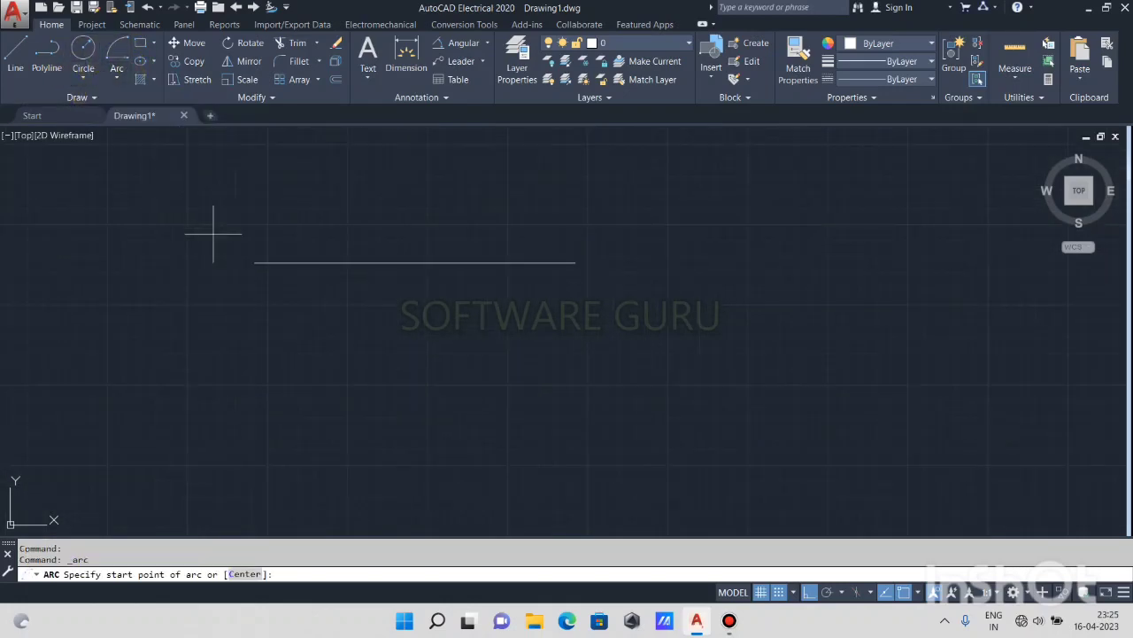
pyautogui.click(279, 280)
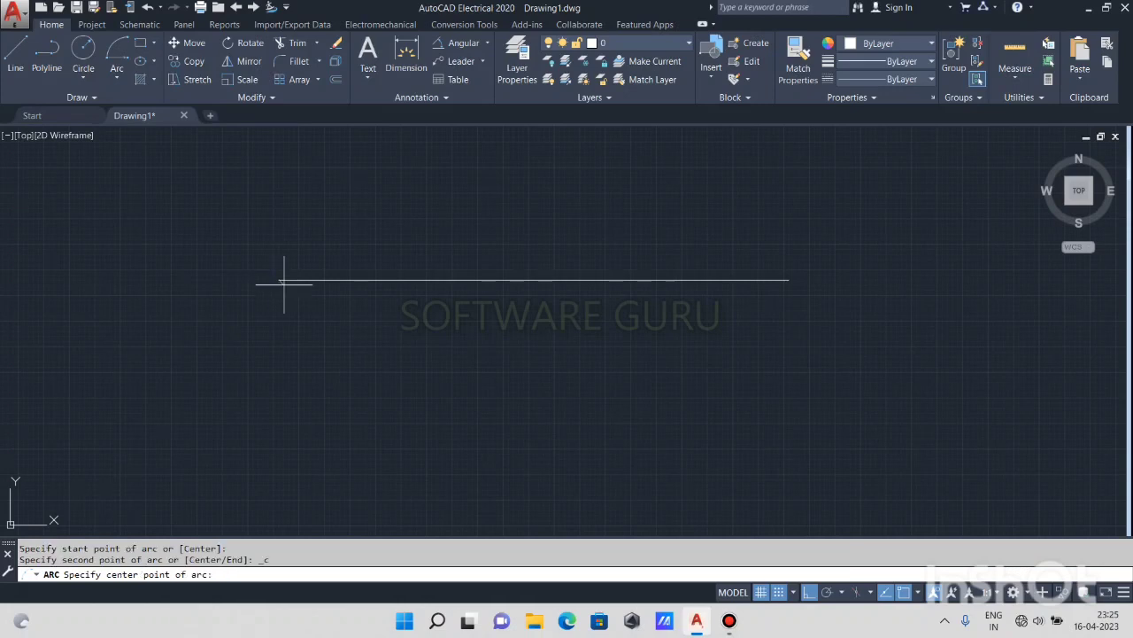
pyautogui.click(534, 280)
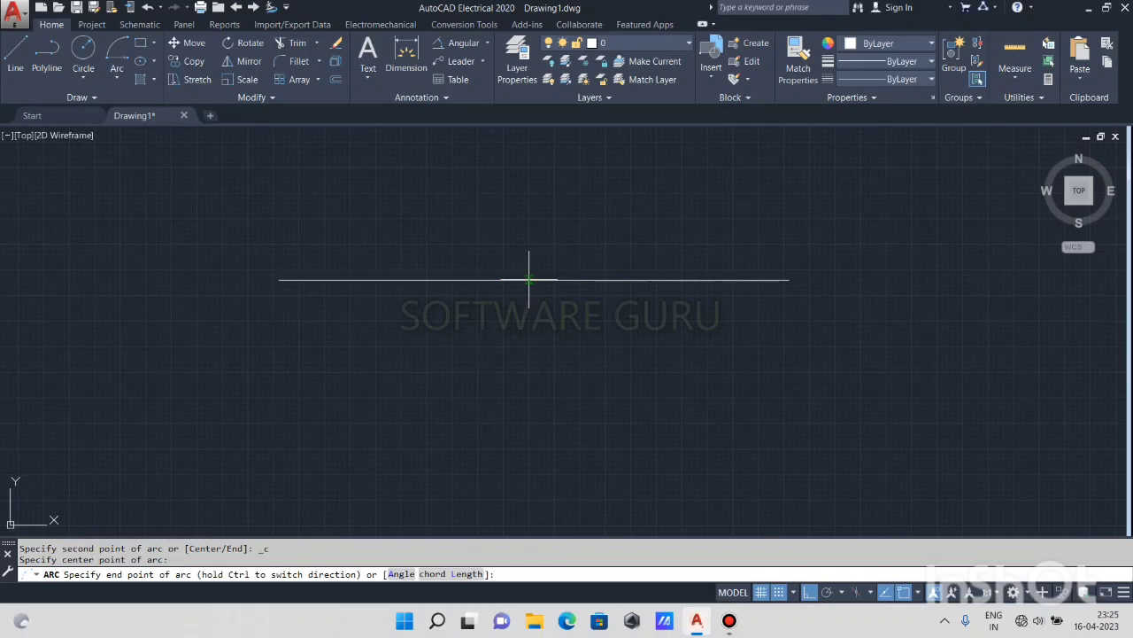
pyautogui.click(783, 282)
pyautogui.scroll(-4, 683, 258)
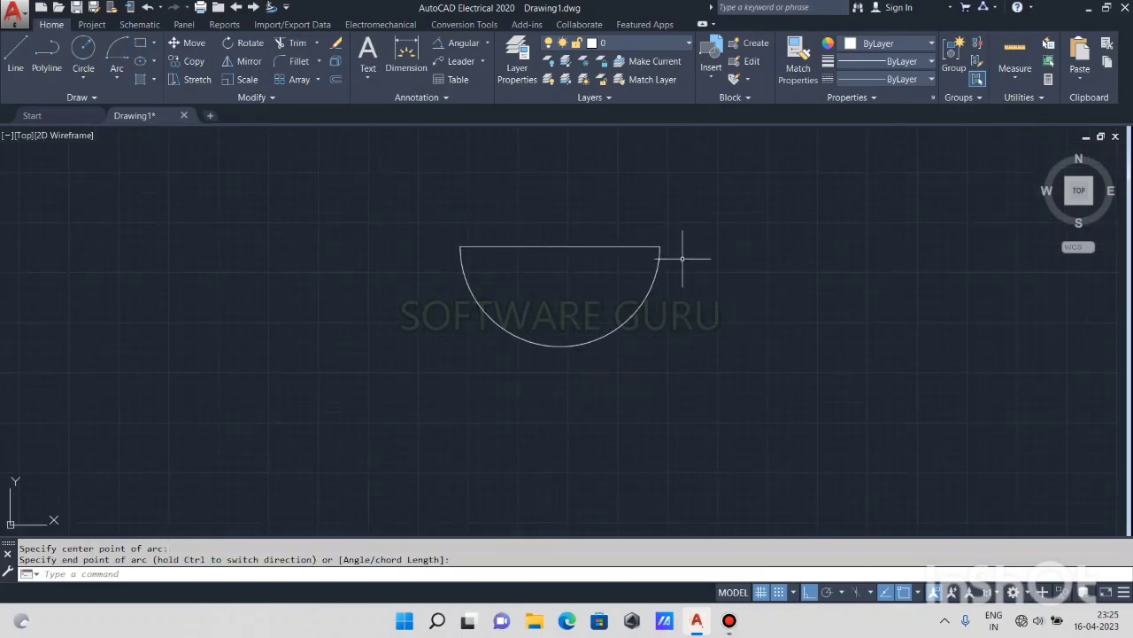
# - Continue from the arc's right end with a tangent arc above the line, ending 25 units to the left
pyautogui.write('a')
pyautogui.press('Return')
pyautogui.press('Return')
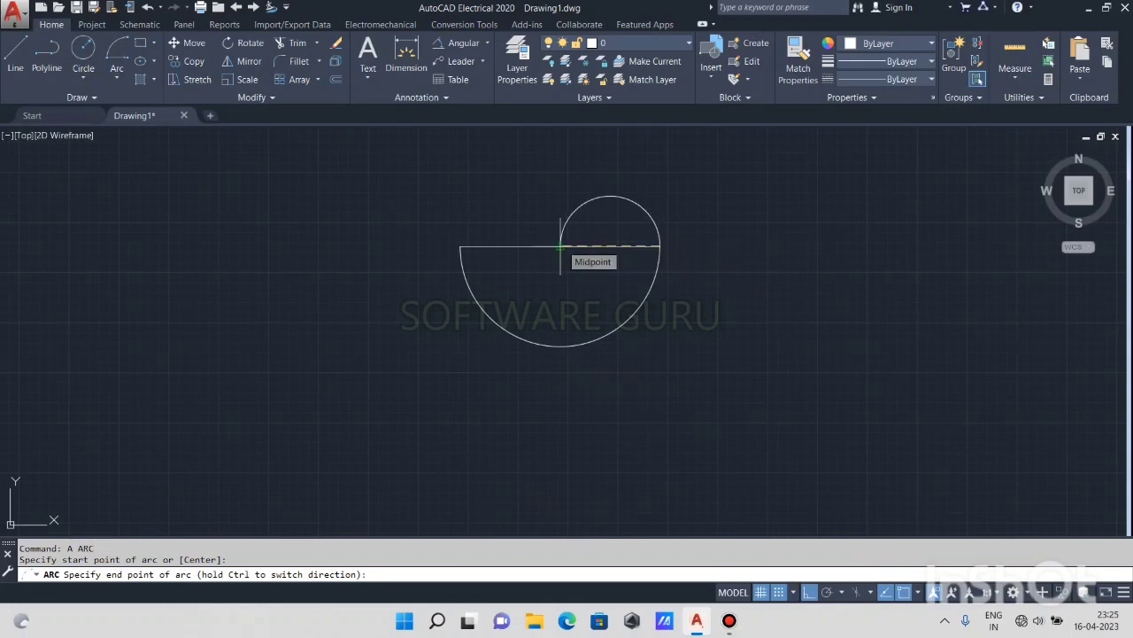
pyautogui.write('25')
pyautogui.press('Return')
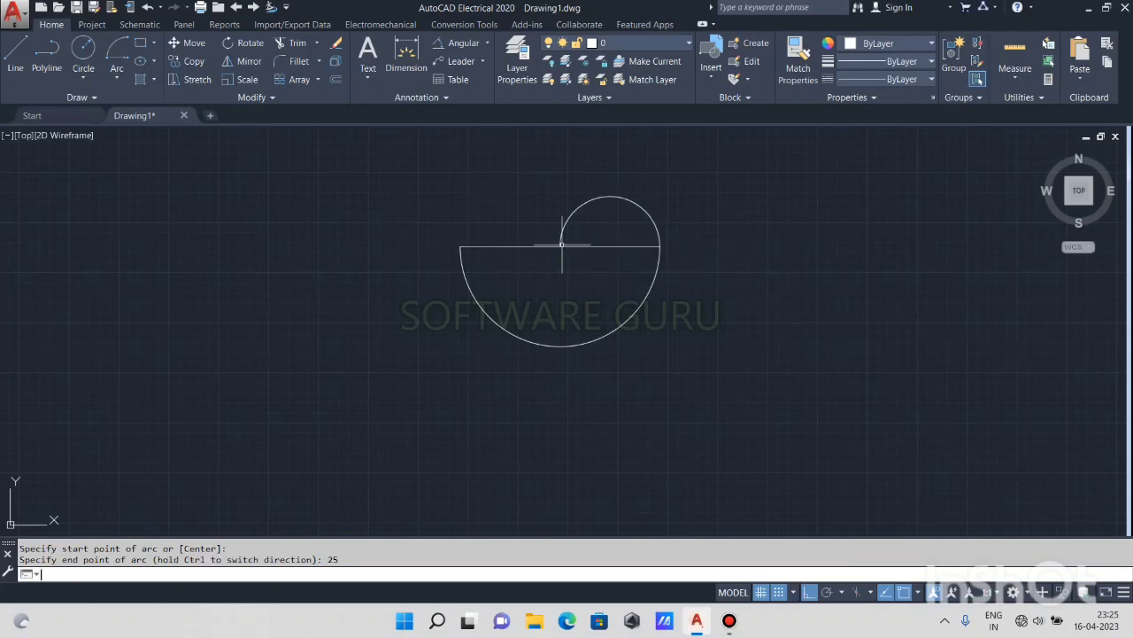
# - Chain two more tangent arcs, one ending 50 units to the right and the next ending 25 units back to the left
pyautogui.press('Return')
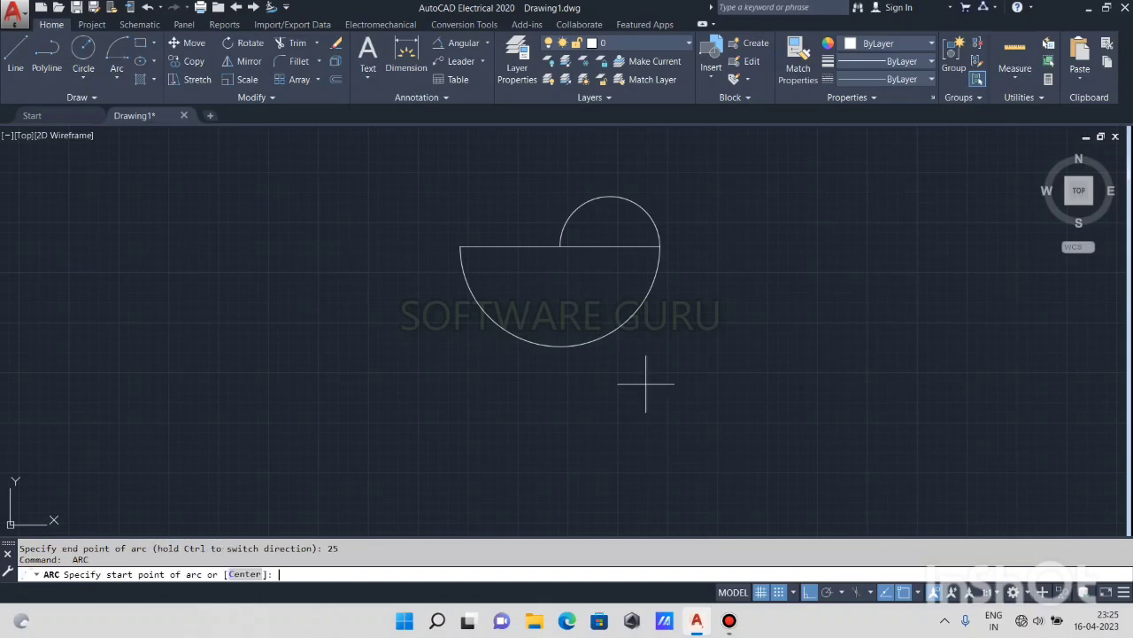
pyautogui.press('Return')
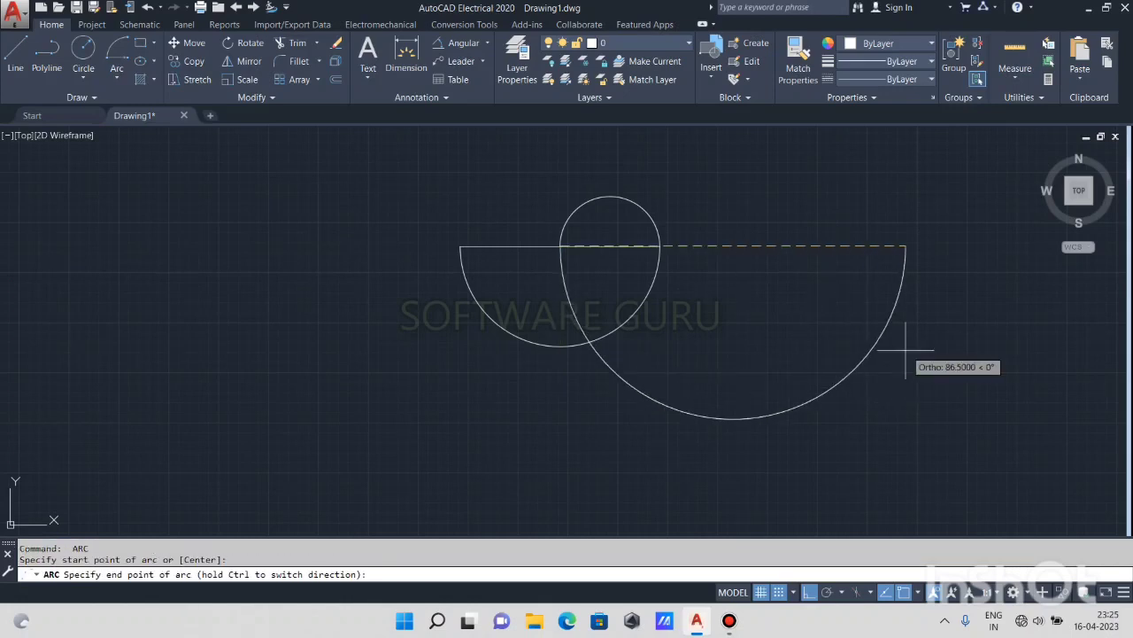
pyautogui.press('Return')
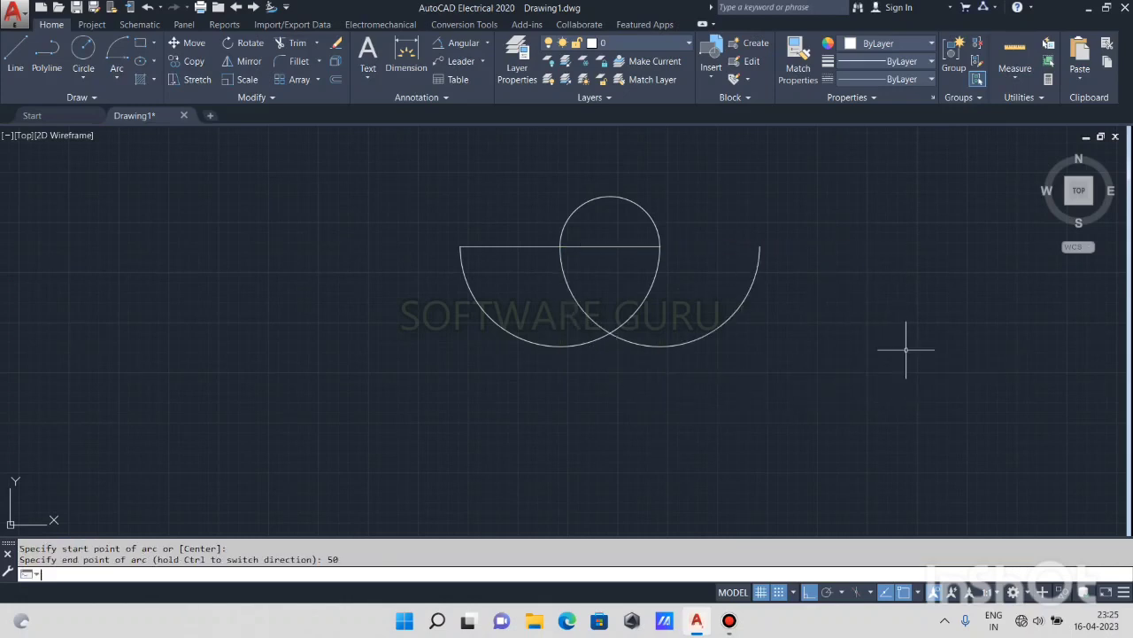
pyautogui.press('Return')
pyautogui.press('Return')
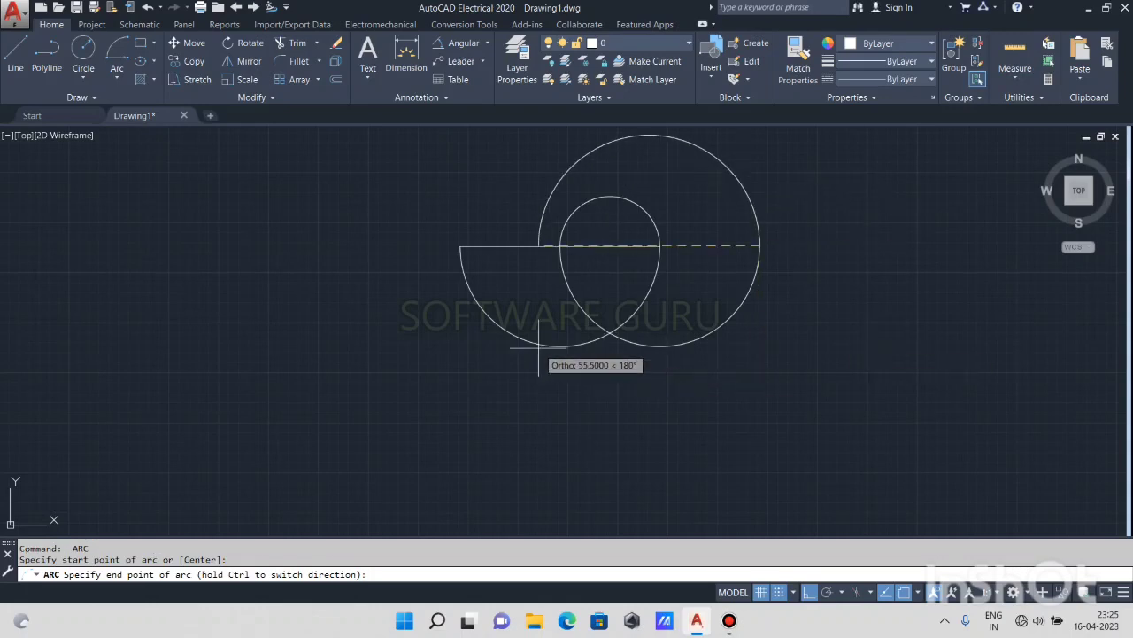
pyautogui.press('Return')
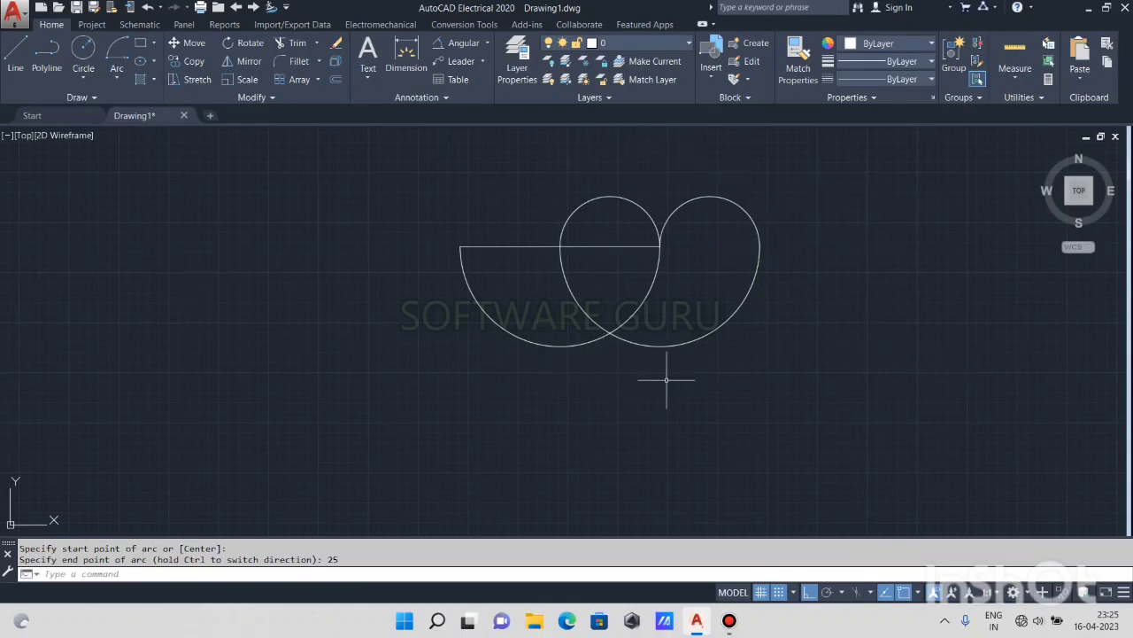
# - Extend the chain with another pair of tangent arcs, 50 units to the right below and 25 units back to the left above
pyautogui.press('Return')
pyautogui.press('Return')
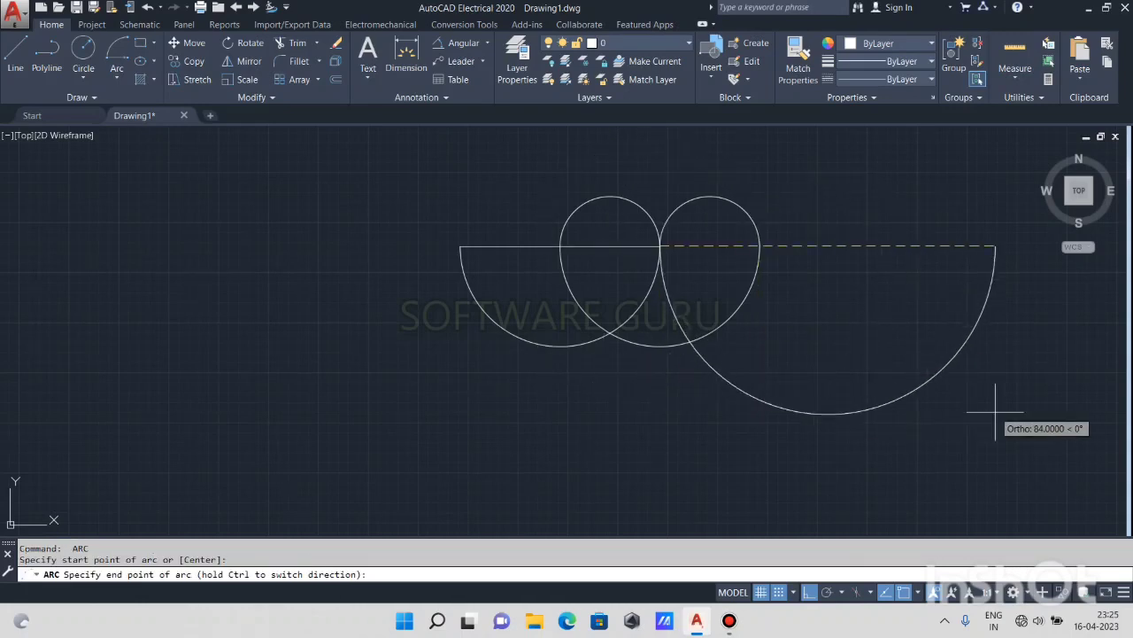
pyautogui.write('56')
pyautogui.press('Return')
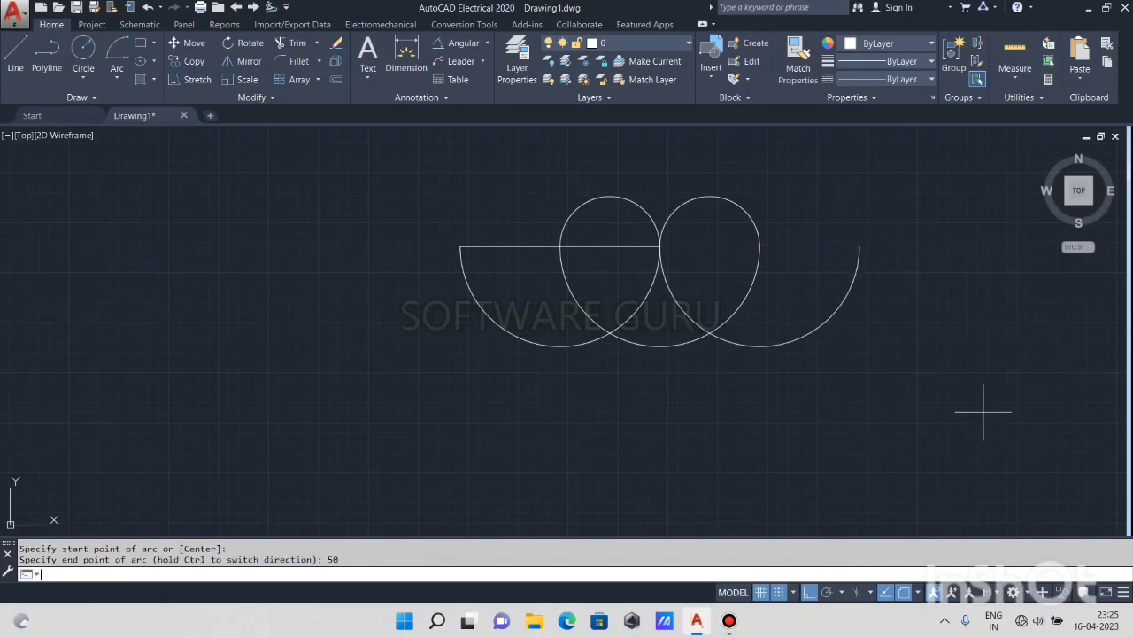
pyautogui.press('Return')
pyautogui.press('Return')
pyautogui.write('2')
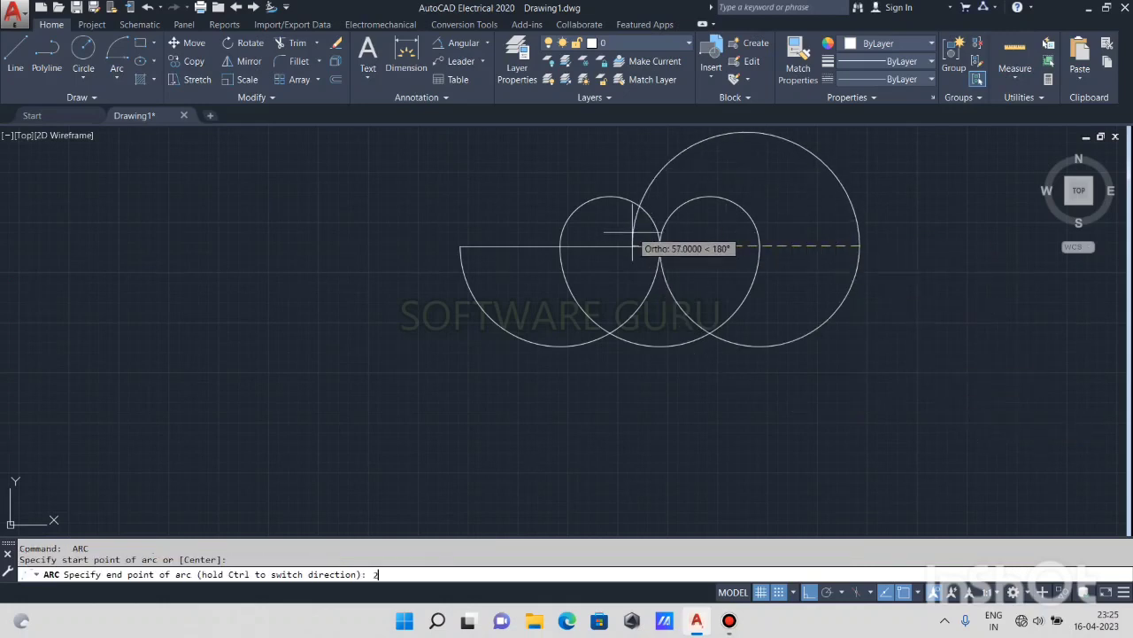
pyautogui.write('8')
pyautogui.press('Return')
# - Finish the chain with a last lower tangent arc ending 50 units to the right
pyautogui.press('Return')
pyautogui.press('Return')
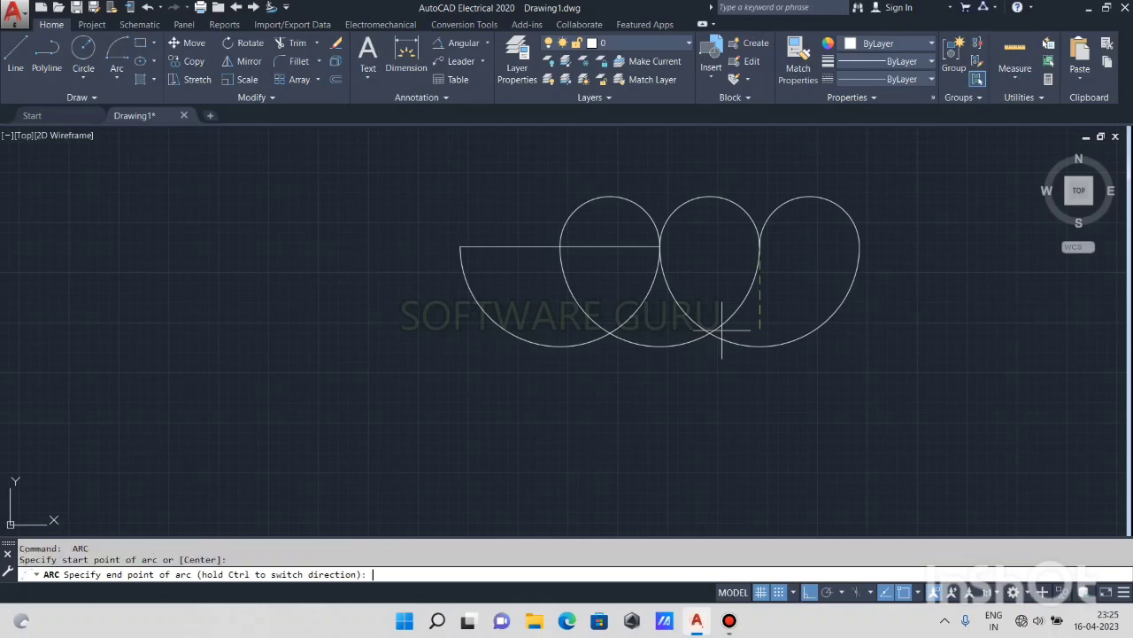
pyautogui.write('50')
pyautogui.press('Return')
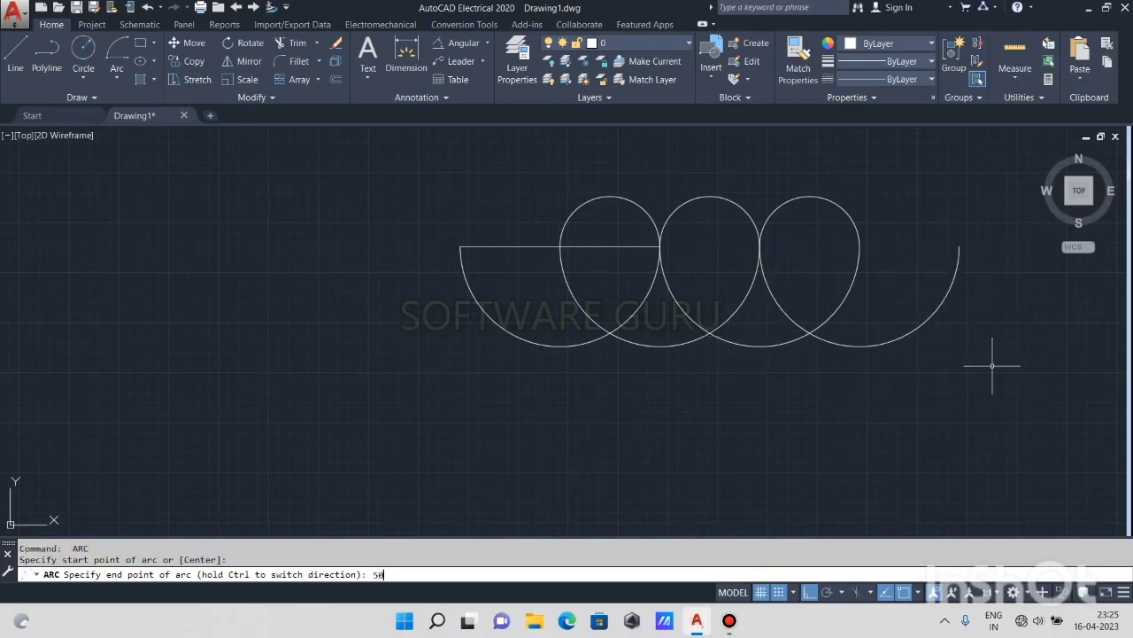
pyautogui.press('Escape')
# - Erase the horizontal line and the three small upper arcs, keeping the four large lower arcs
pyautogui.click(509, 247)
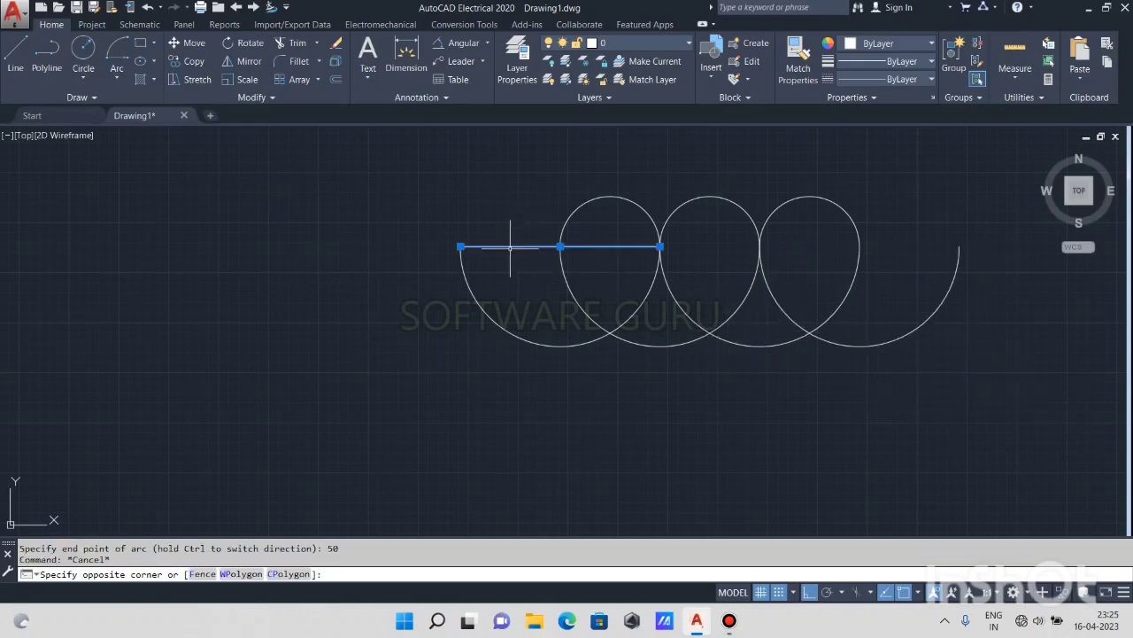
pyautogui.press('Delete')
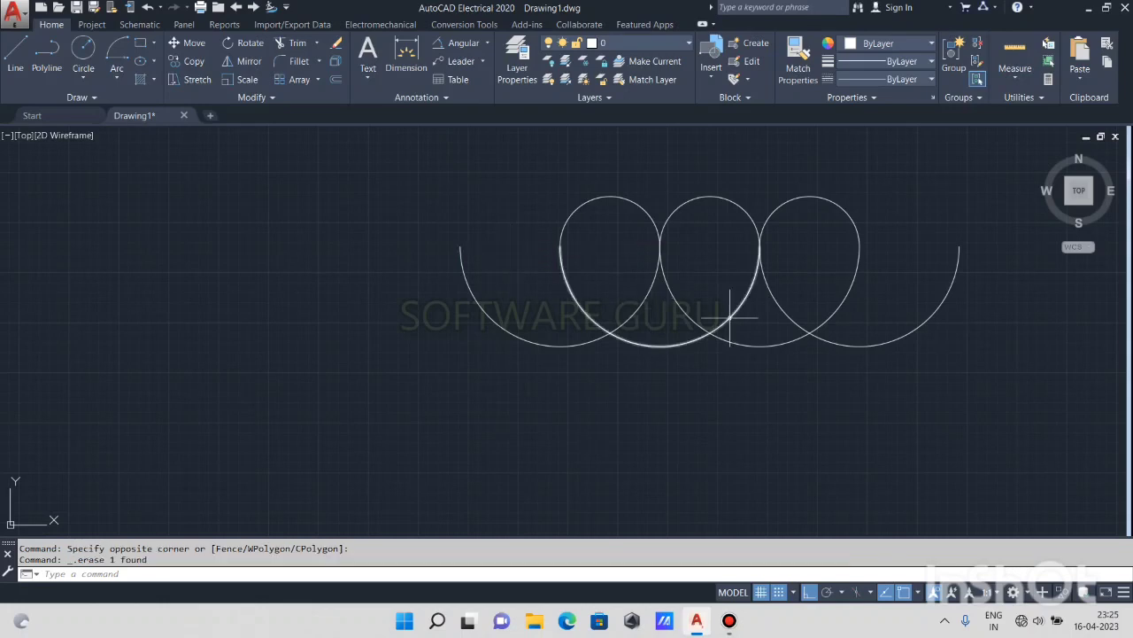
pyautogui.scroll(-4, 718, 321)
pyautogui.moveTo(718, 321); pyautogui.dragTo(421, 307, button='middle')
pyautogui.scroll(3, 415, 307)
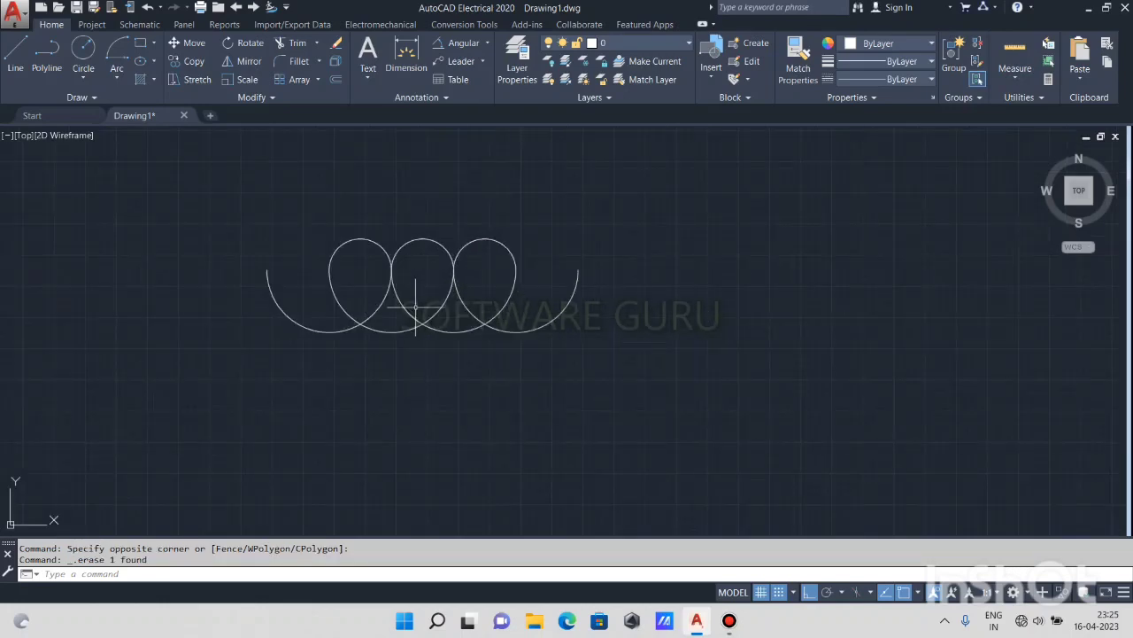
pyautogui.click(663, 246)
pyautogui.click(340, 260)
pyautogui.press('Delete')
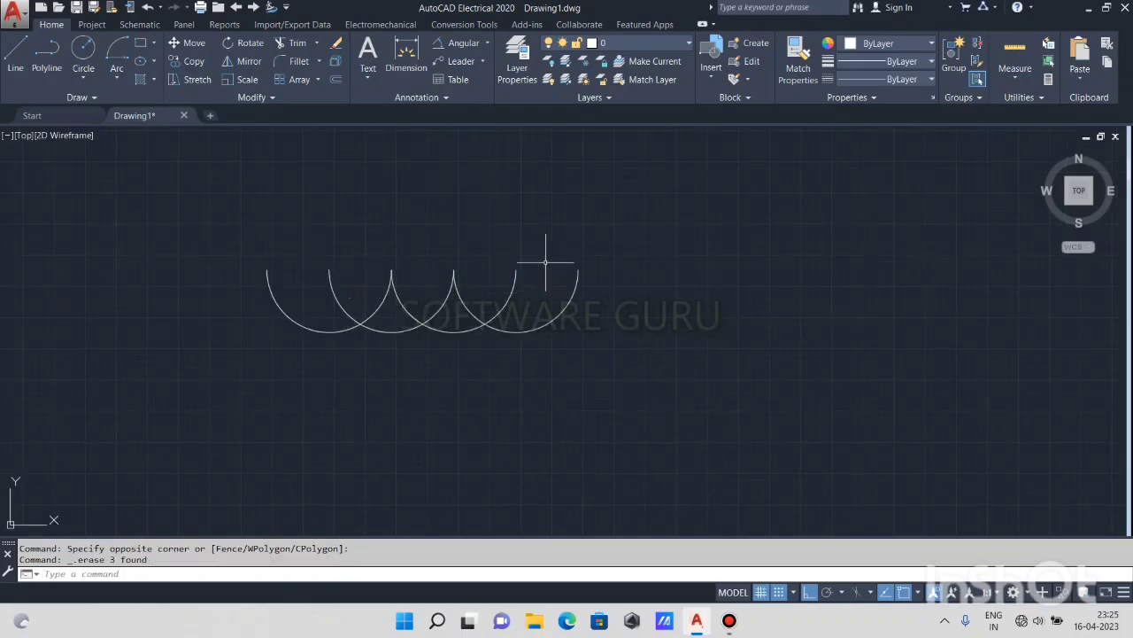
# - Erase the three right-hand large arcs, keeping only the leftmost arc
pyautogui.click(611, 284)
pyautogui.click(412, 362)
pyautogui.press('Delete')
pyautogui.scroll(4, 342, 304)
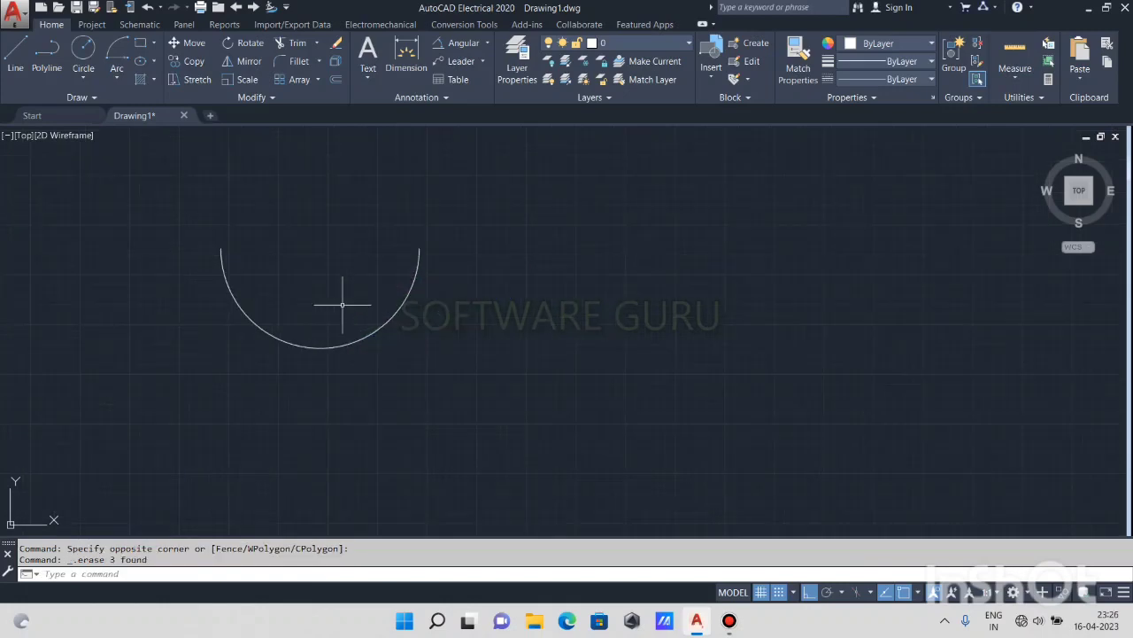
pyautogui.scroll(-2, 370, 289)
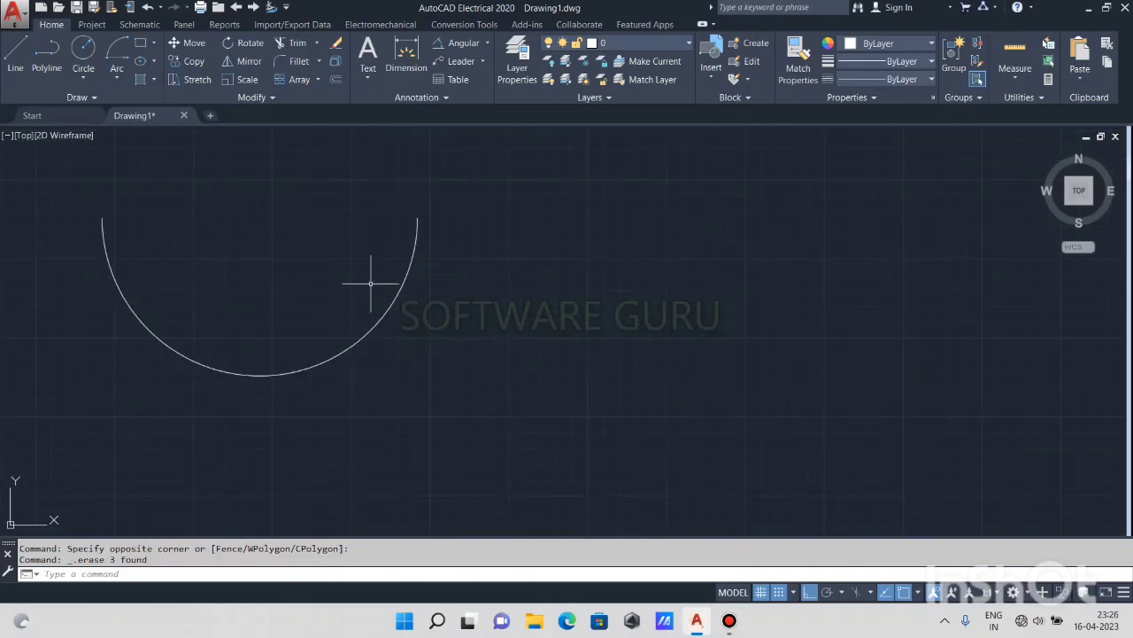
pyautogui.moveTo(417, 248); pyautogui.dragTo(404, 258, button='middle')
pyautogui.click(403, 263)
pyautogui.press('Escape')
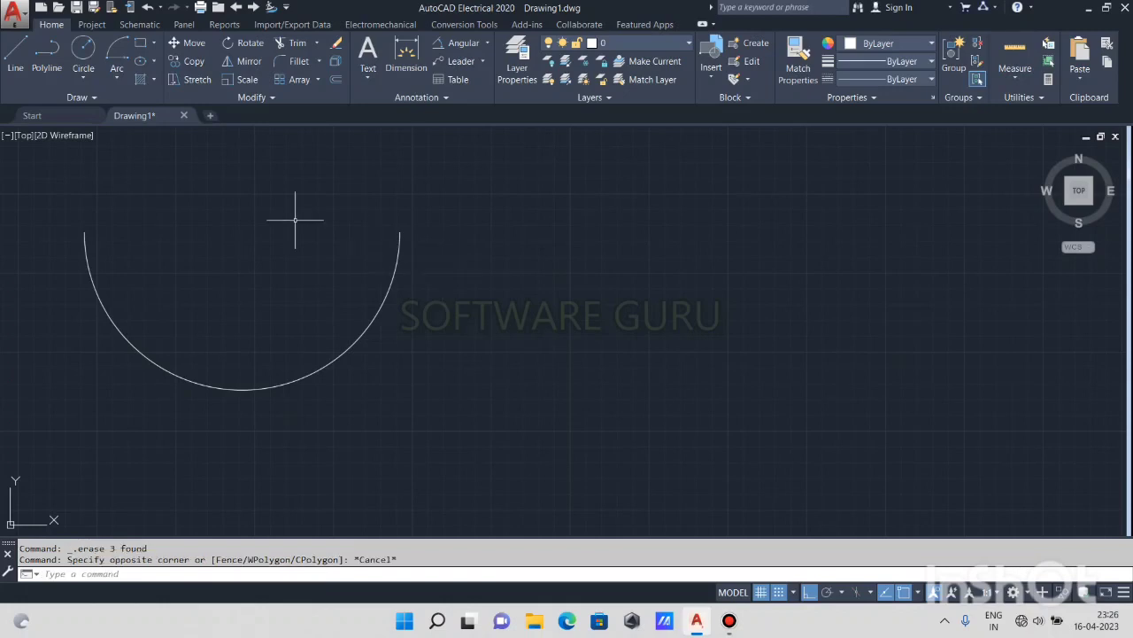
# - Draw a horizontal line joining the left and right ends of the remaining arc
pyautogui.click(14, 61)
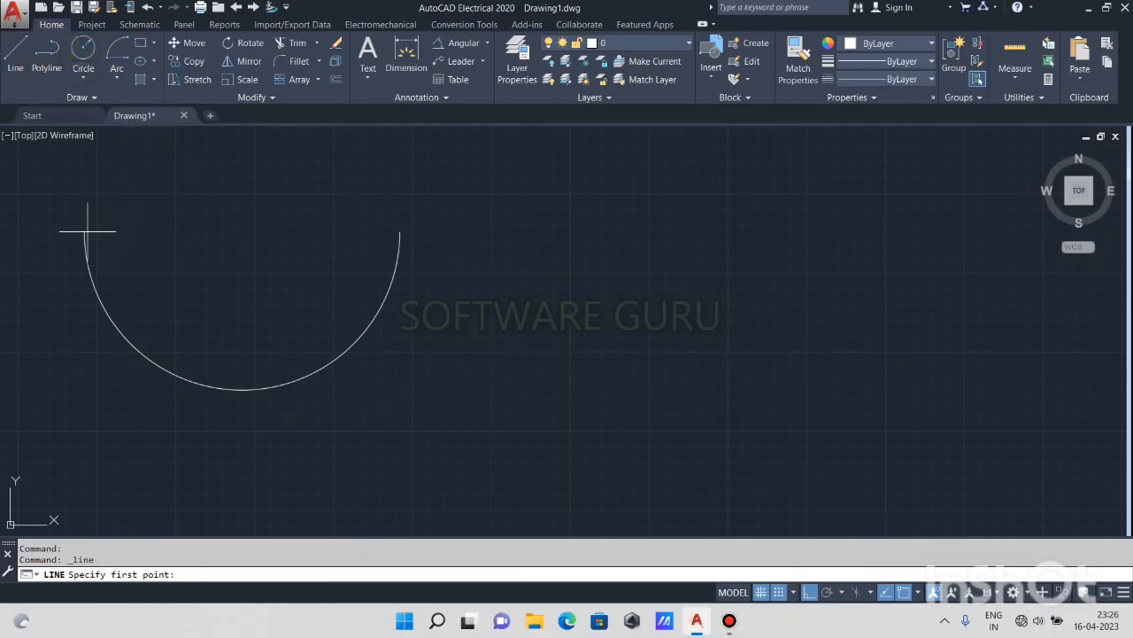
pyautogui.click(85, 231)
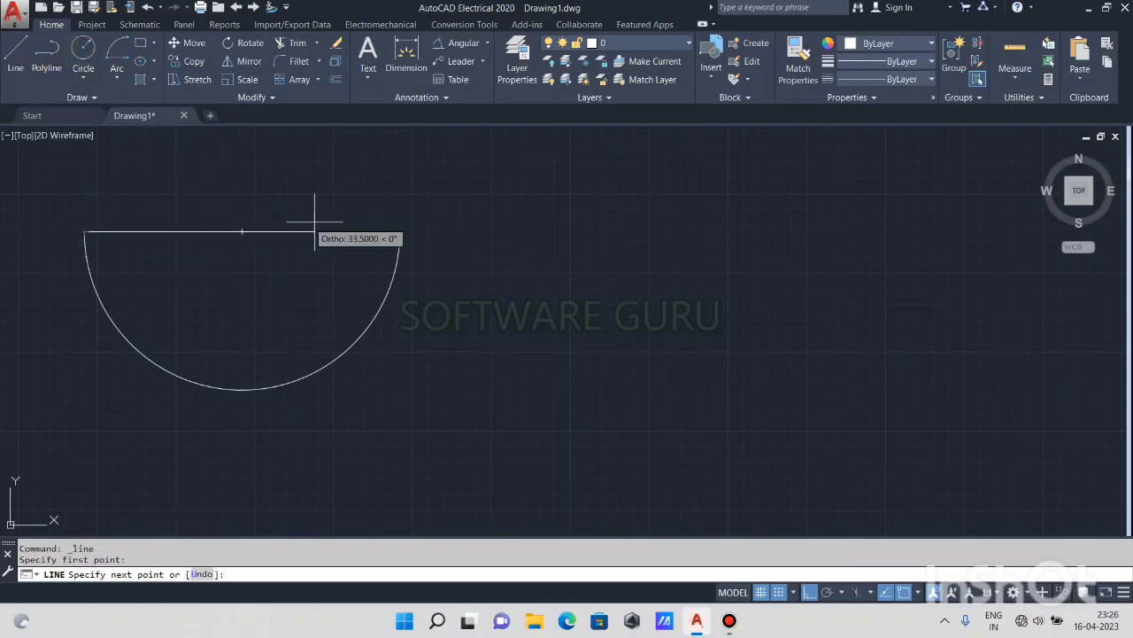
pyautogui.click(400, 232)
pyautogui.press('Escape')
# - Erase the large arc, keeping only the horizontal line across its ends
pyautogui.click(413, 265)
pyautogui.click(350, 297)
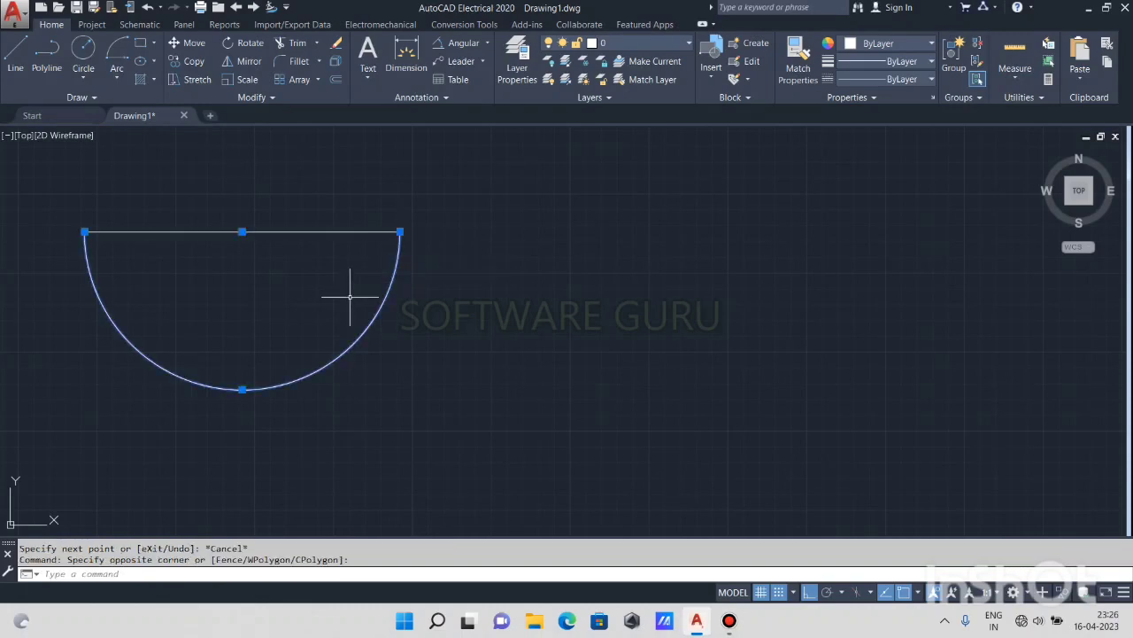
pyautogui.press('Delete')
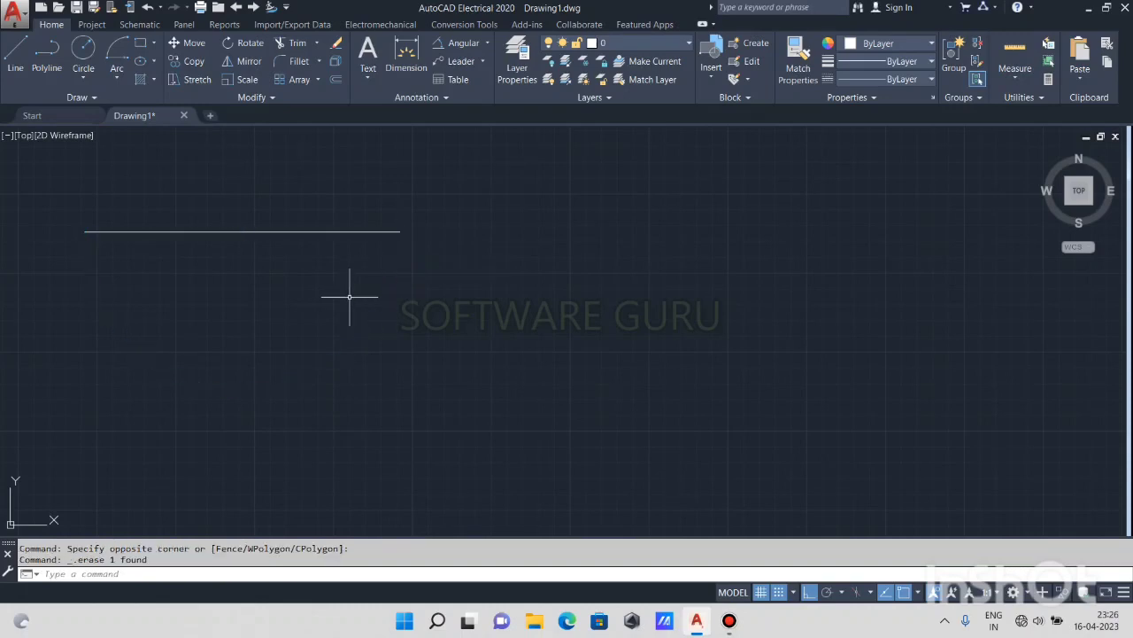
pyautogui.write('A')
pyautogui.press('Return')
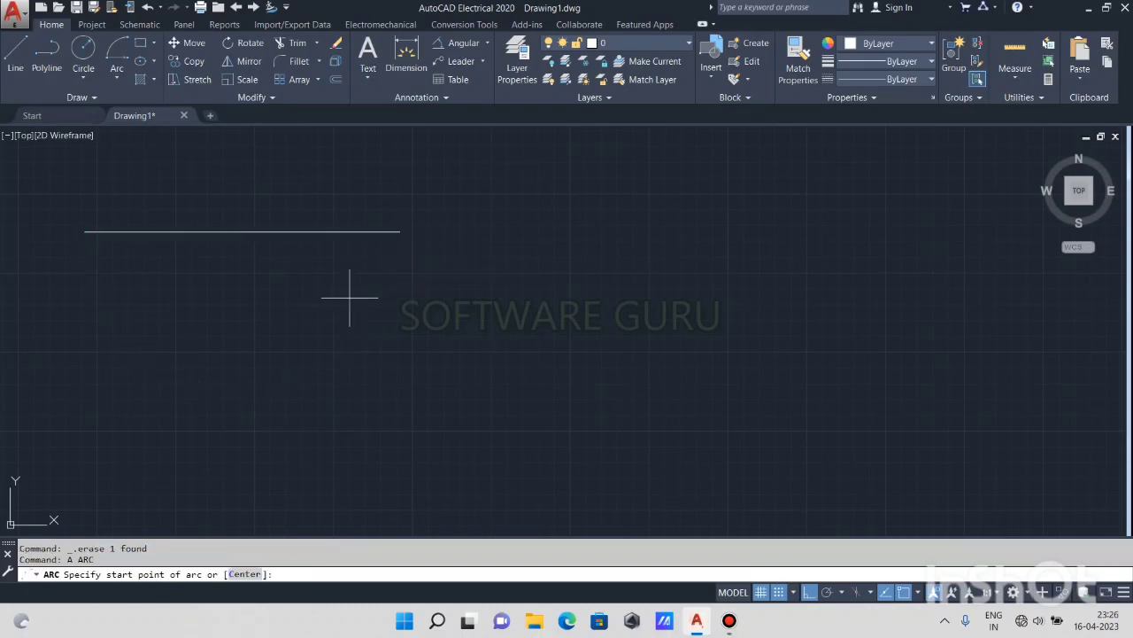
pyautogui.click(84, 231)
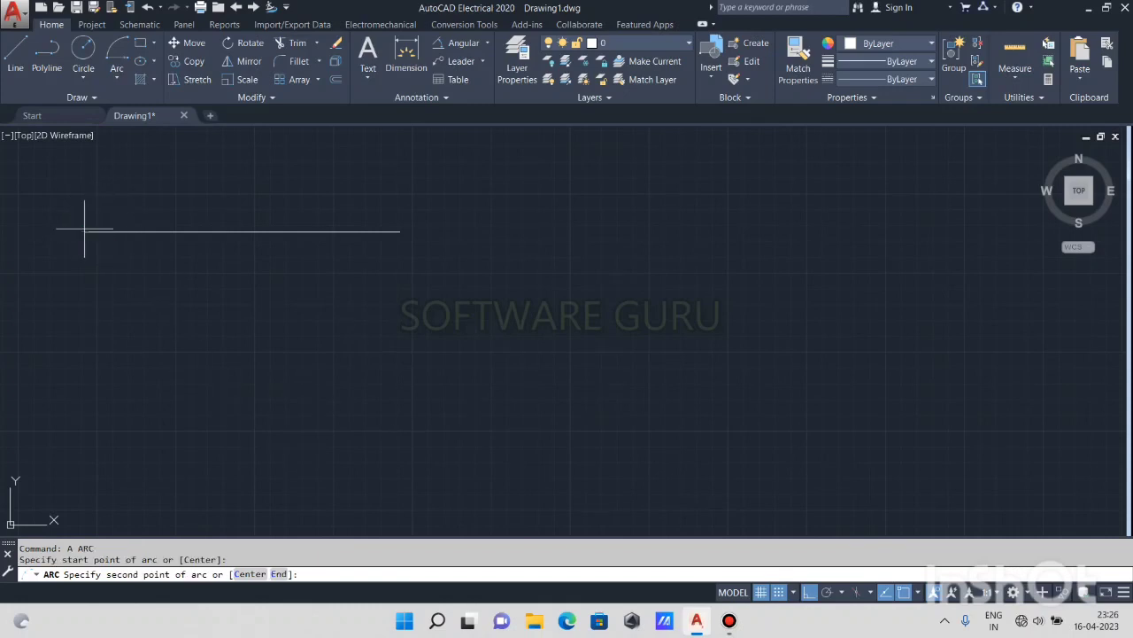
pyautogui.click(242, 232)
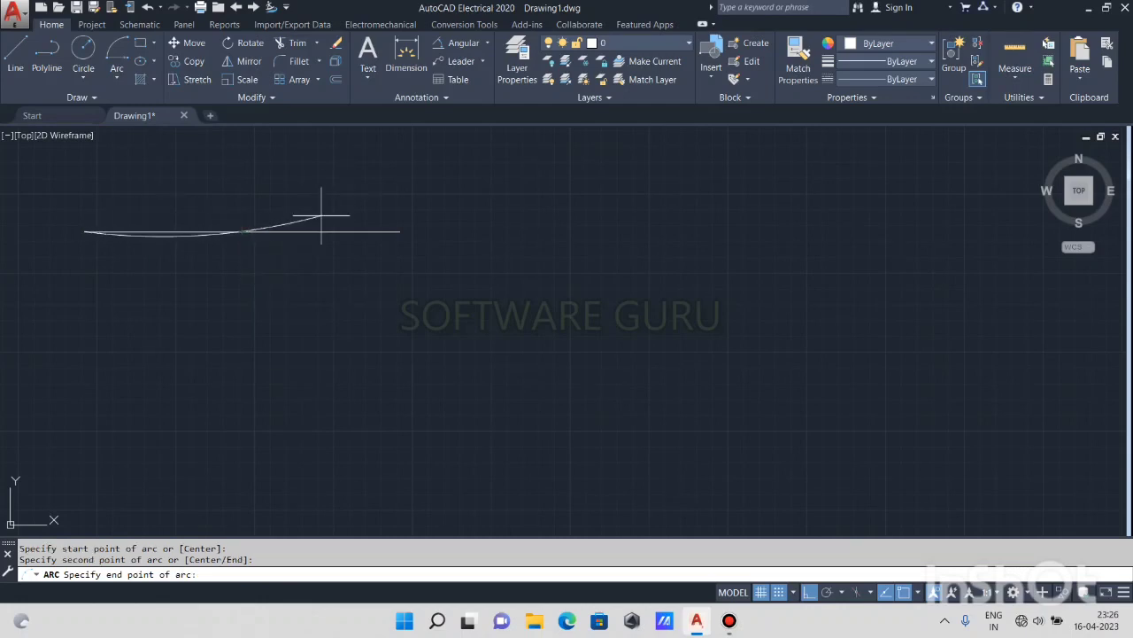
pyautogui.press('Escape')
# - Draw a Start, Center, End arc above the horizontal line, centred on its midpoint and spanning both endpoints
pyautogui.click(117, 78)
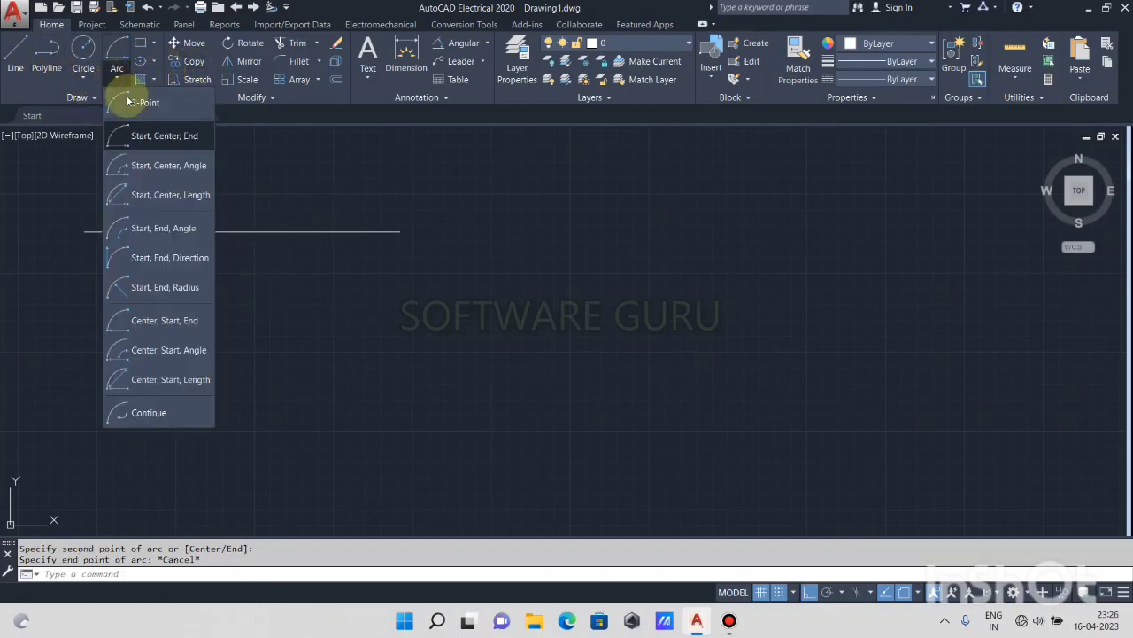
pyautogui.click(158, 138)
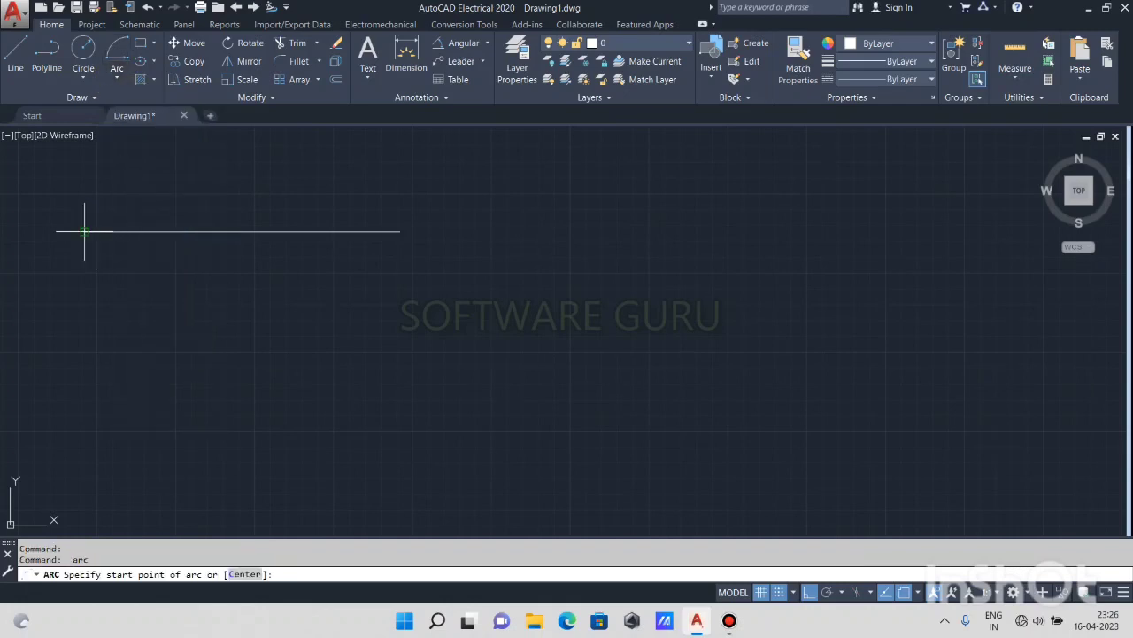
pyautogui.click(85, 232)
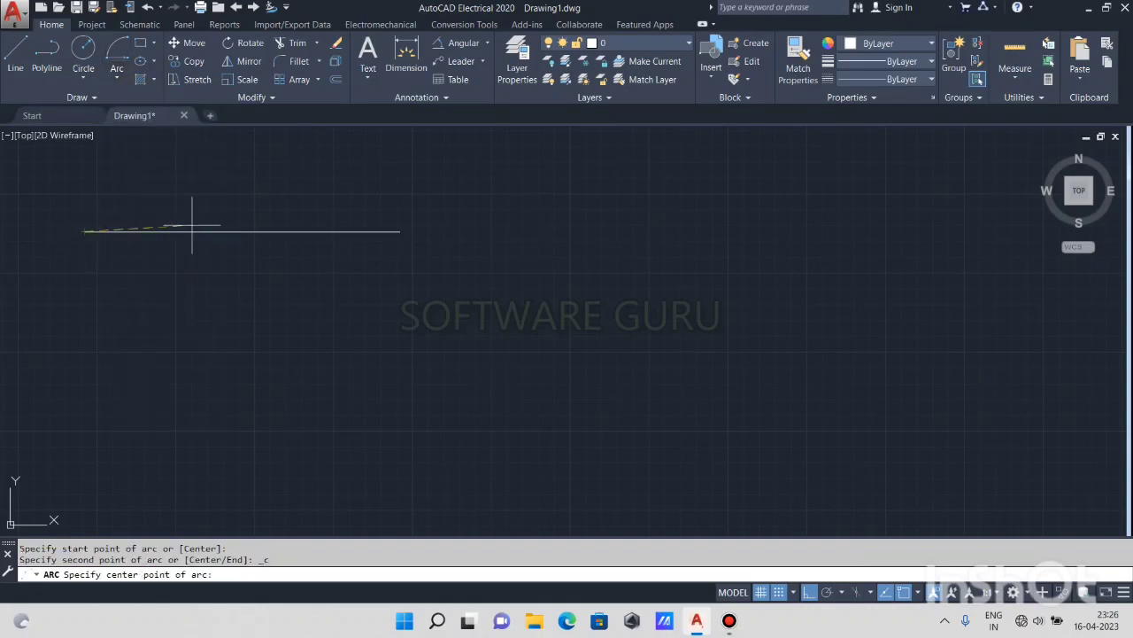
pyautogui.click(242, 232)
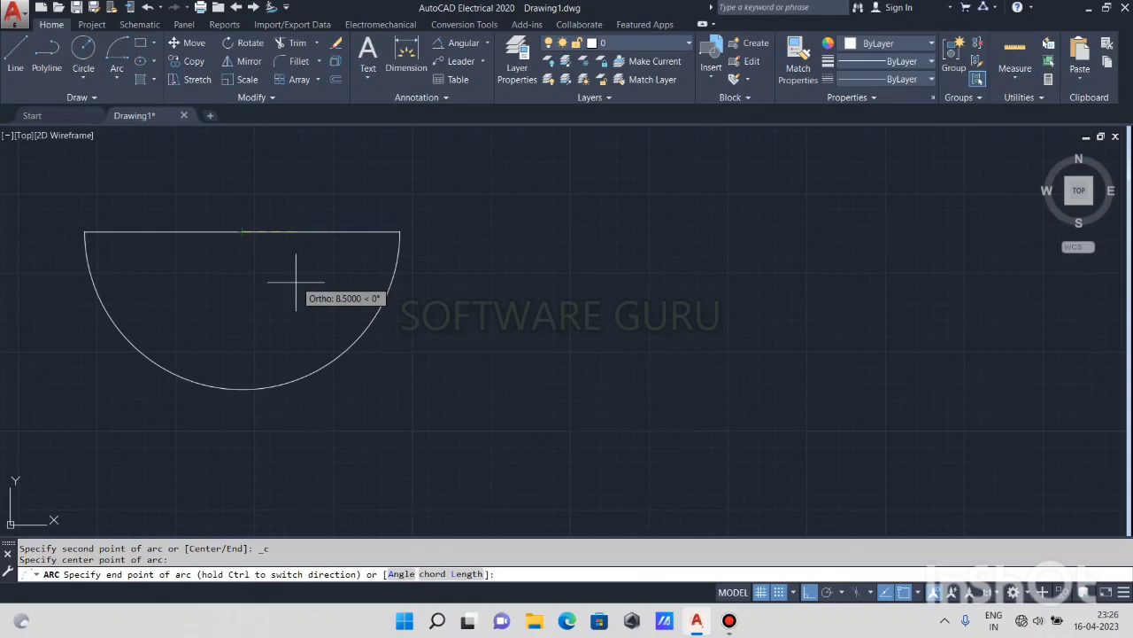
pyautogui.click(401, 231)
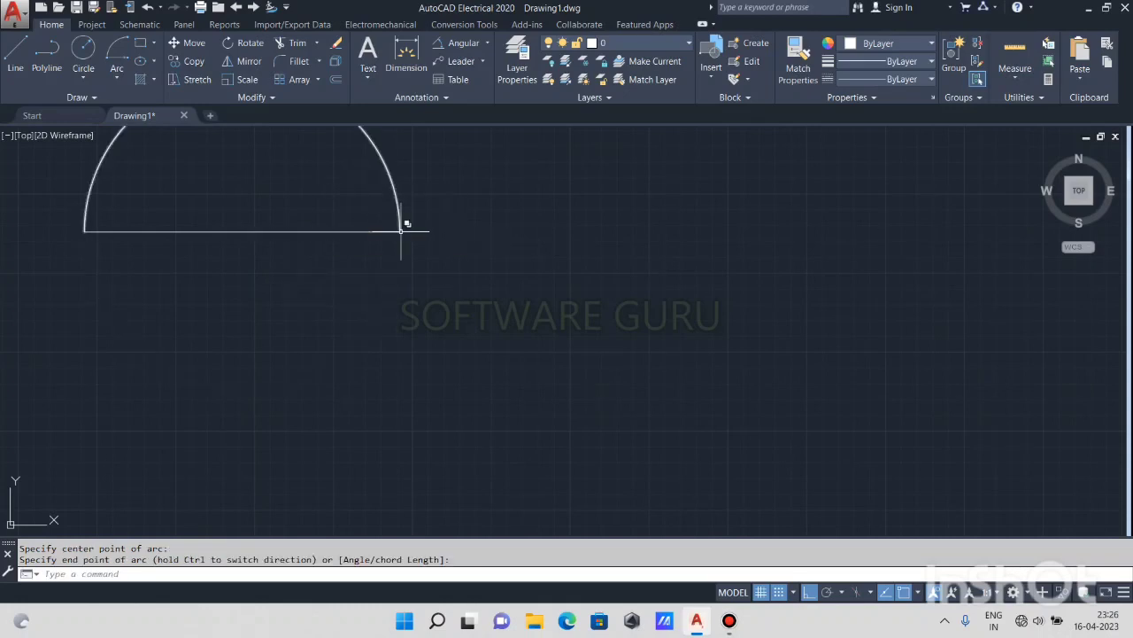
# - Draw a 100-unit tangent continuation arc below the line, running left from the upper arc's right end
pyautogui.scroll(-2, 393, 372)
pyautogui.write('A')
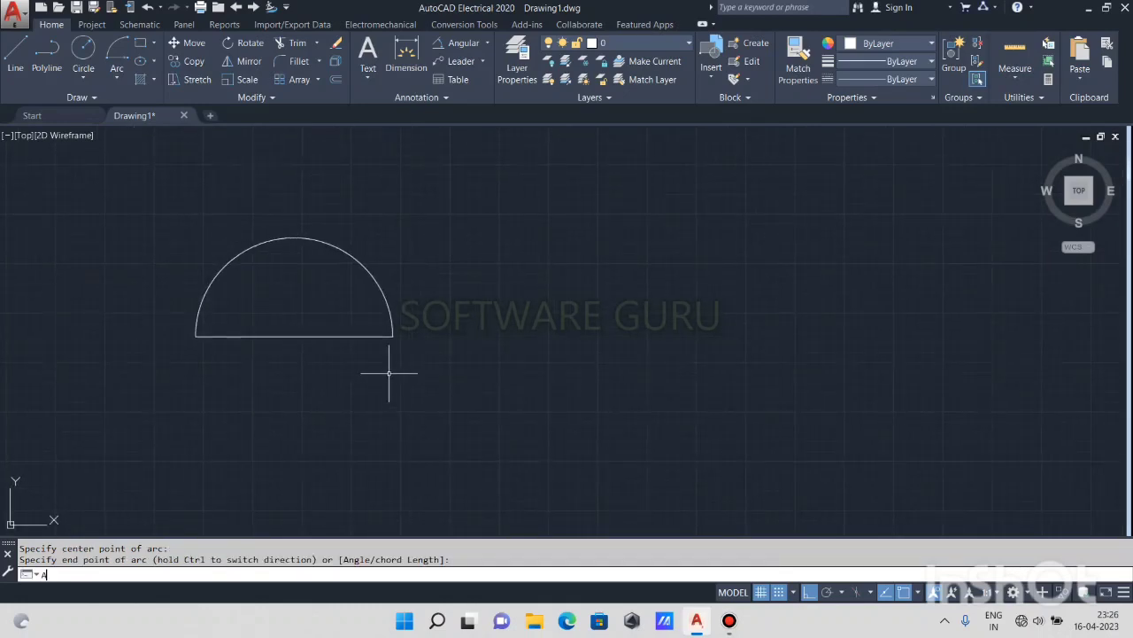
pyautogui.press('Return')
pyautogui.press('Return')
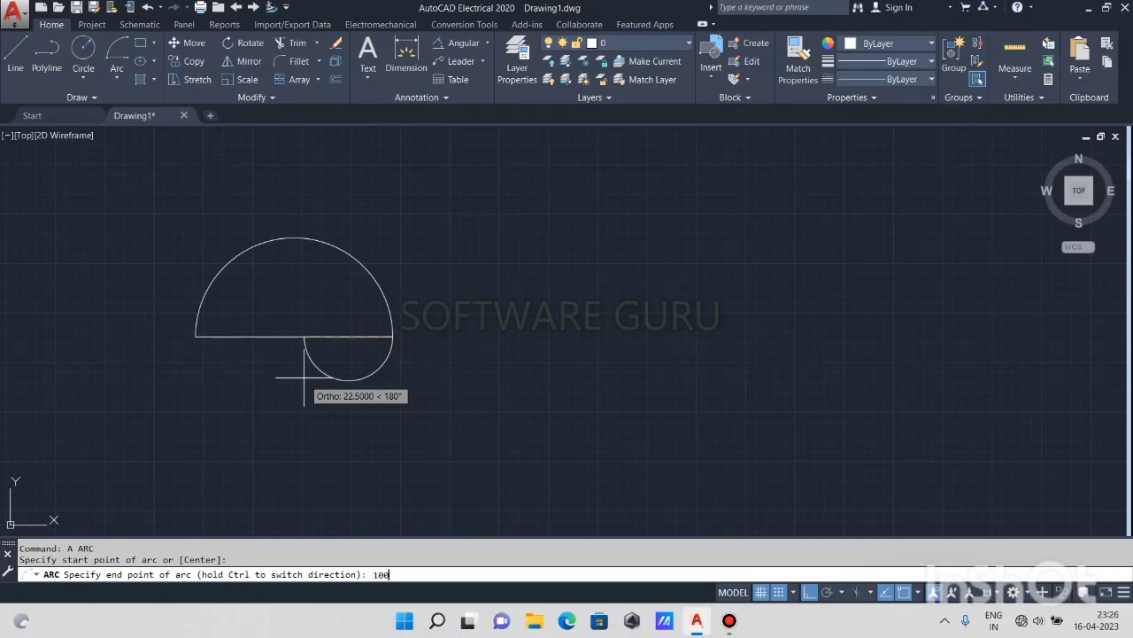
pyautogui.press('Return')
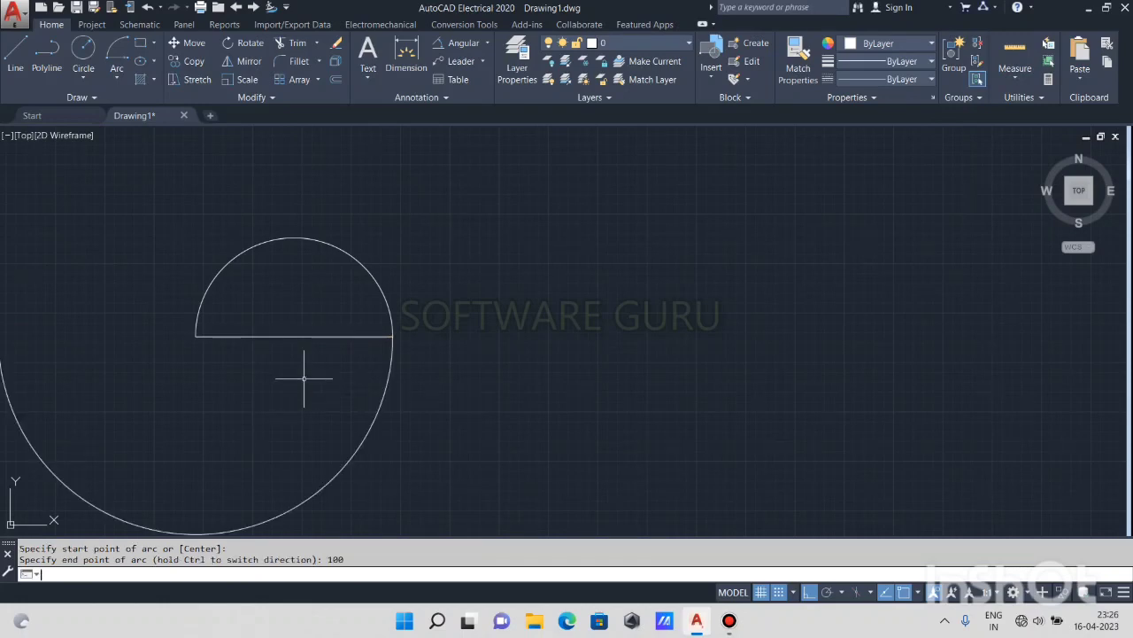
# - Erase the 100-unit lower arc
pyautogui.click(450, 384)
pyautogui.click(369, 414)
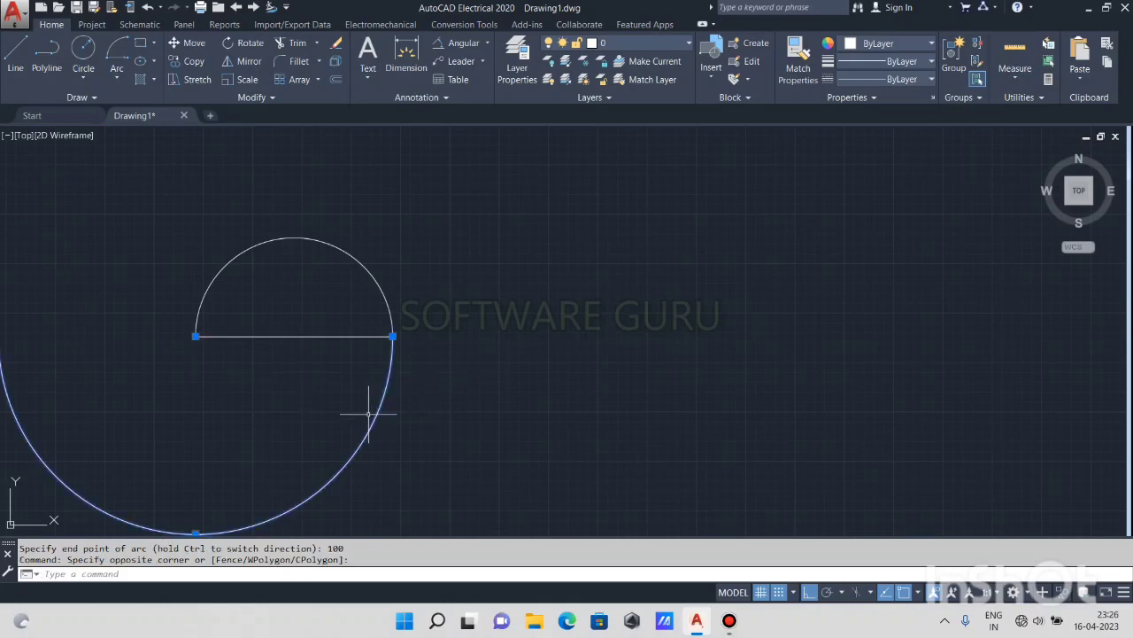
pyautogui.press('Delete')
# - Draw a 50-unit tangent continuation arc running right to the horizontal line's left end
pyautogui.scroll(-2, 376, 394)
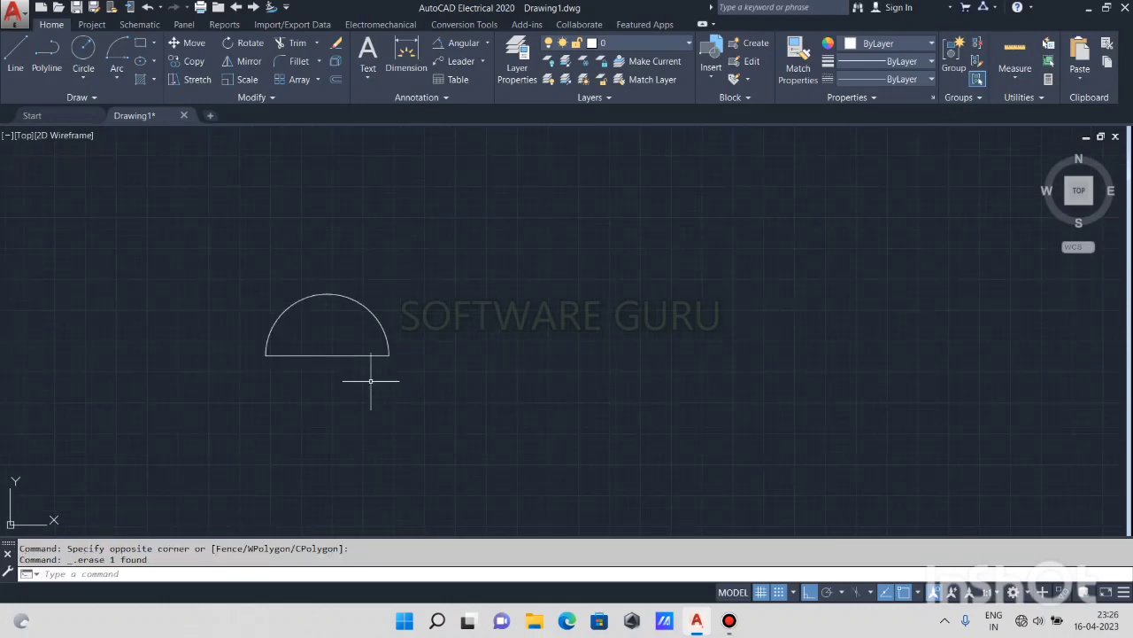
pyautogui.write('a')
pyautogui.press('Return')
pyautogui.press('Return')
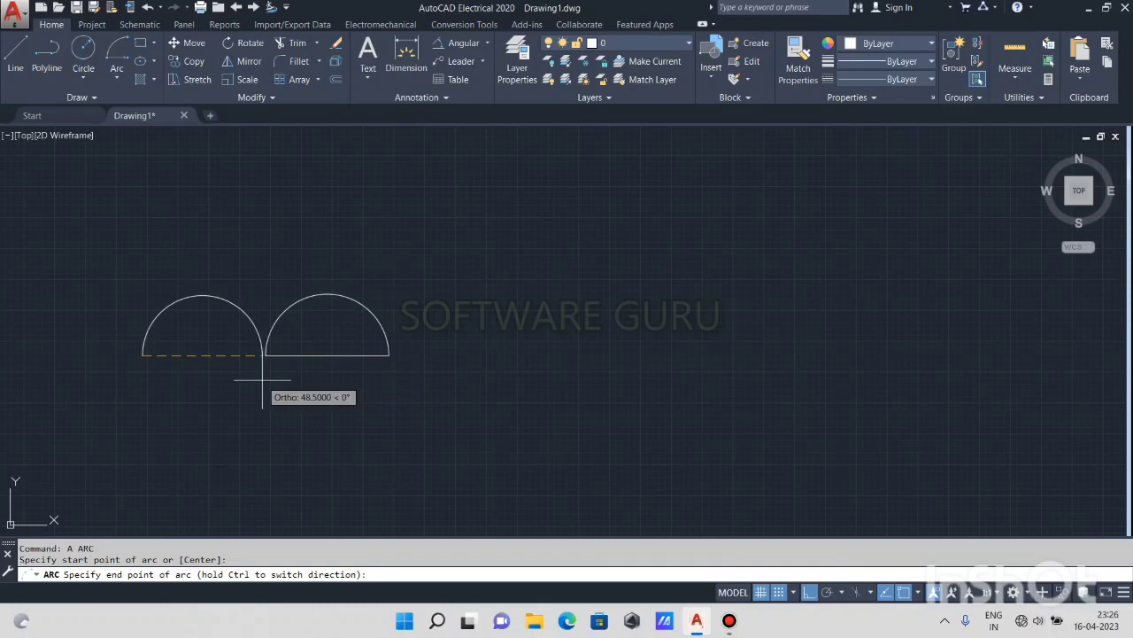
pyautogui.moveTo(262, 381); pyautogui.dragTo(590, 361, button='middle')
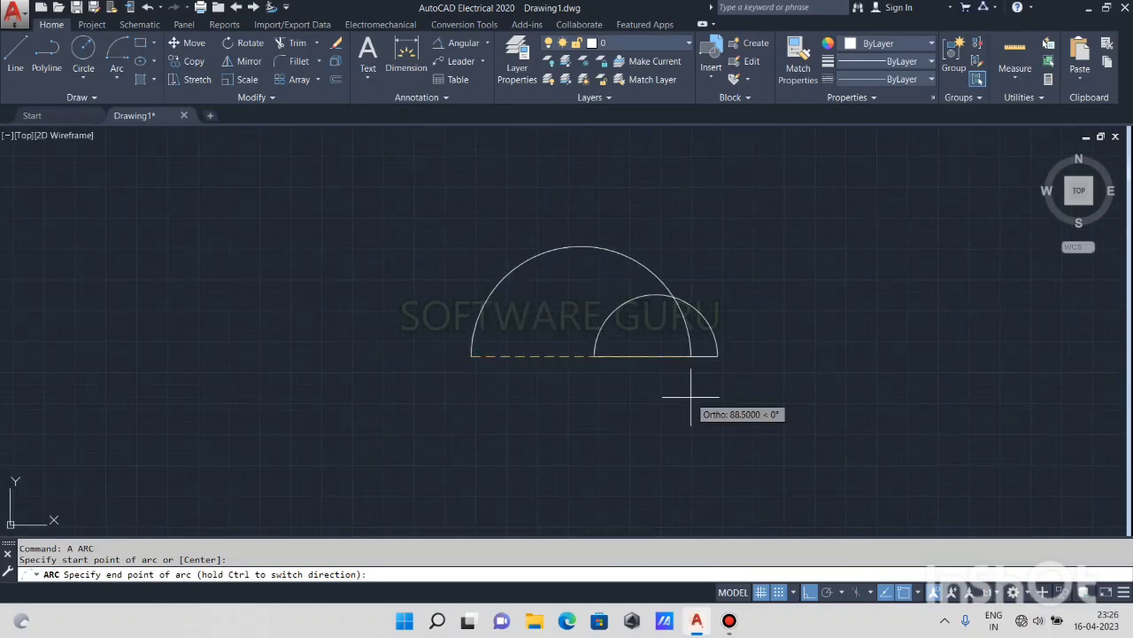
pyautogui.write('50')
pyautogui.press('Return')
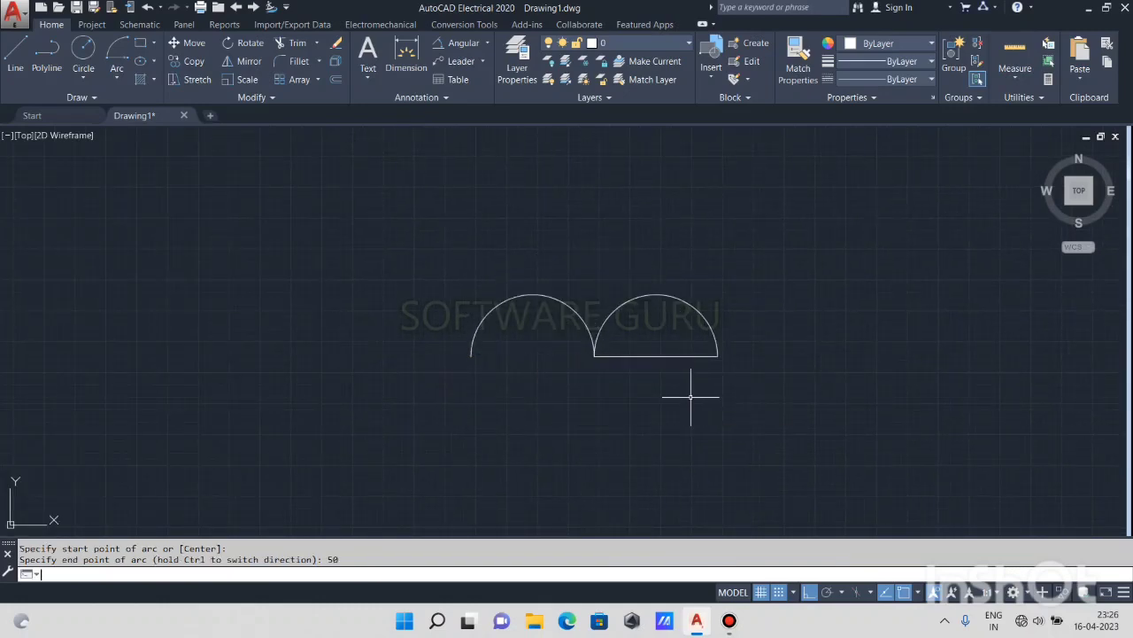
# - Draw a 25-unit tangent continuation arc curving back left below the line from the new arc's right end
pyautogui.press('Return')
pyautogui.press('Return')
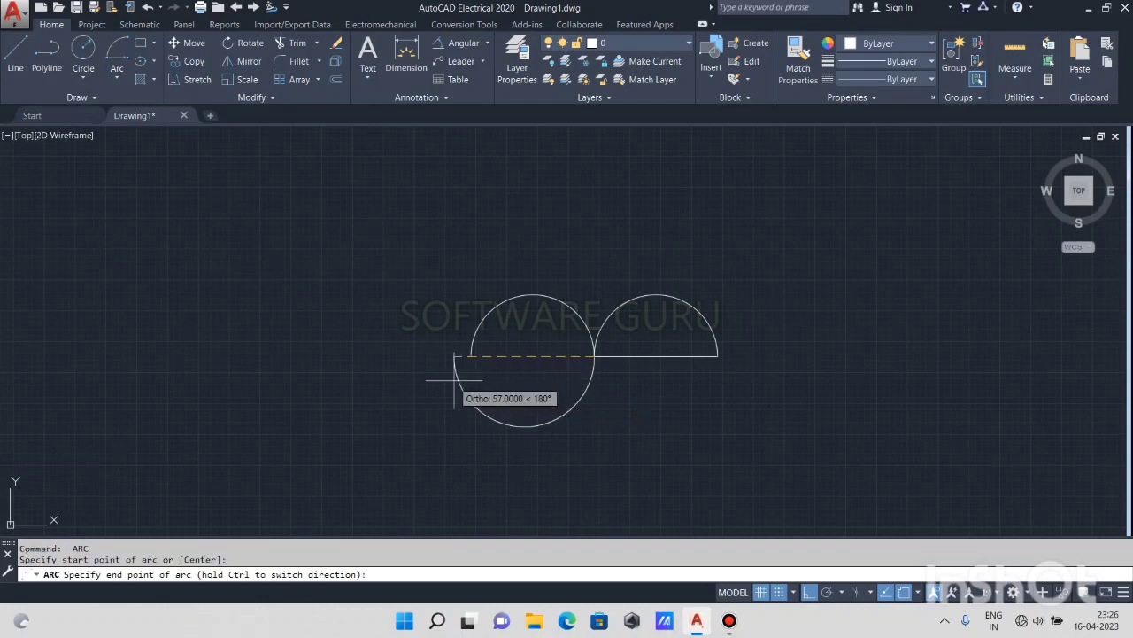
pyautogui.press('Return')
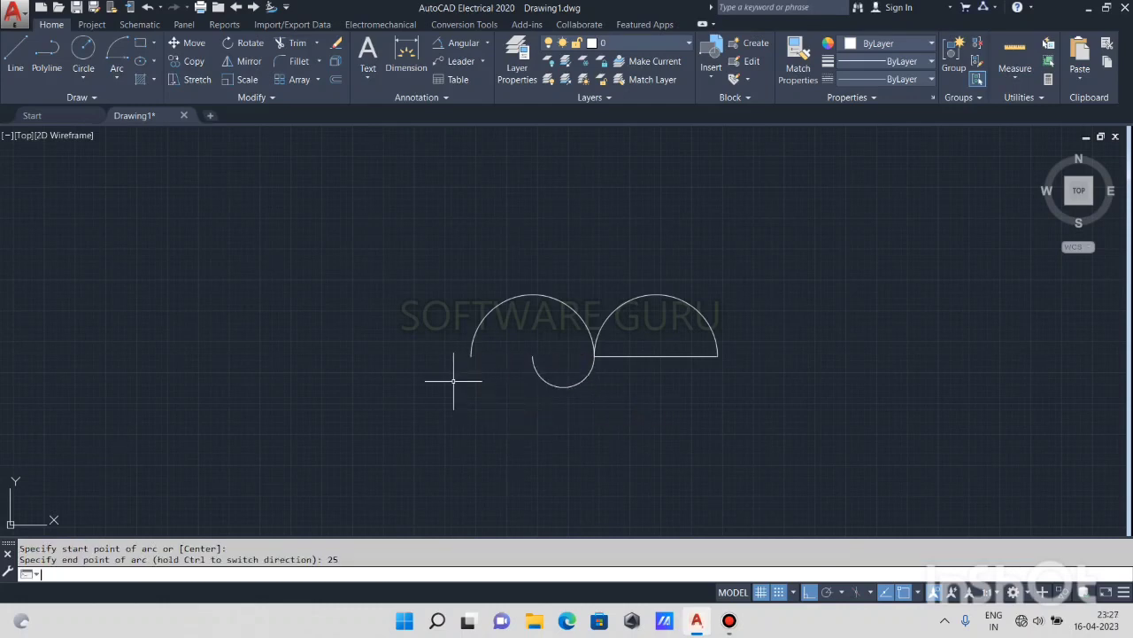
# - Erase the horizontal line and the upper arc spanning it, keeping the 50-unit and 25-unit arcs
pyautogui.click(776, 254)
pyautogui.click(652, 386)
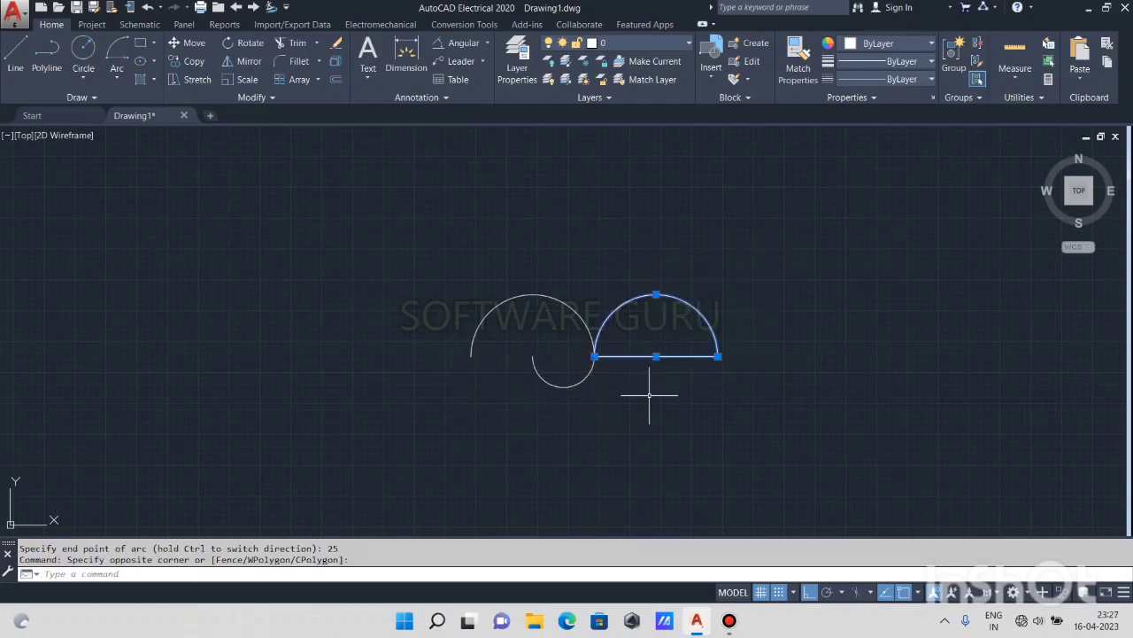
pyautogui.press('Delete')
pyautogui.press('Return')
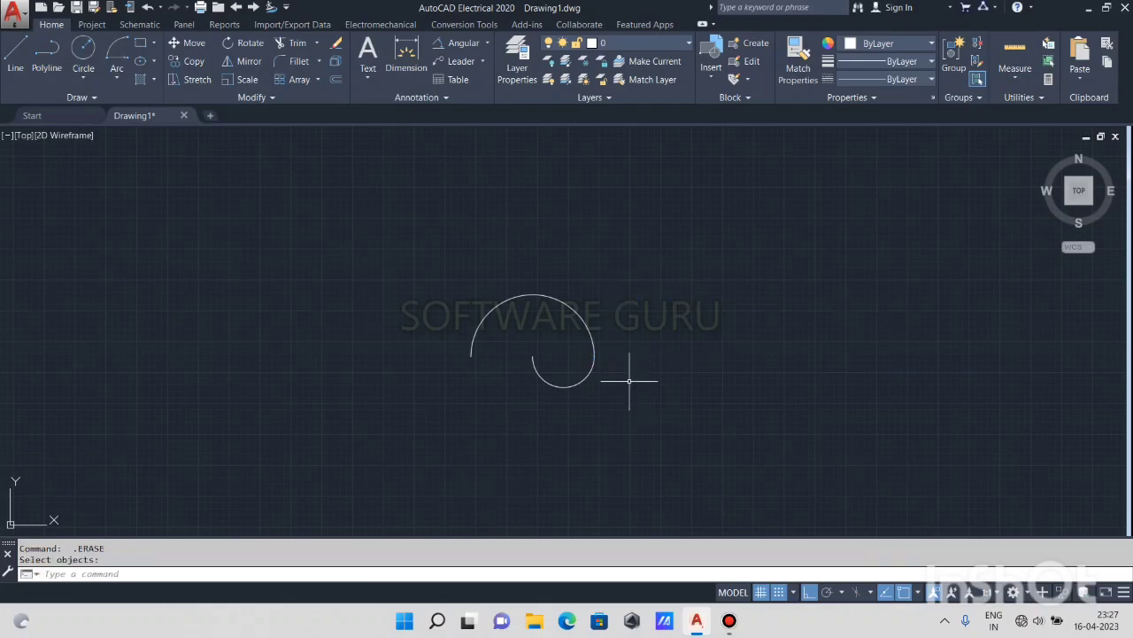
# - Draw a 50-unit tangent continuation arc to the right from the free end of the 25-unit arc
pyautogui.write('a')
pyautogui.press('Return')
pyautogui.press('Return')
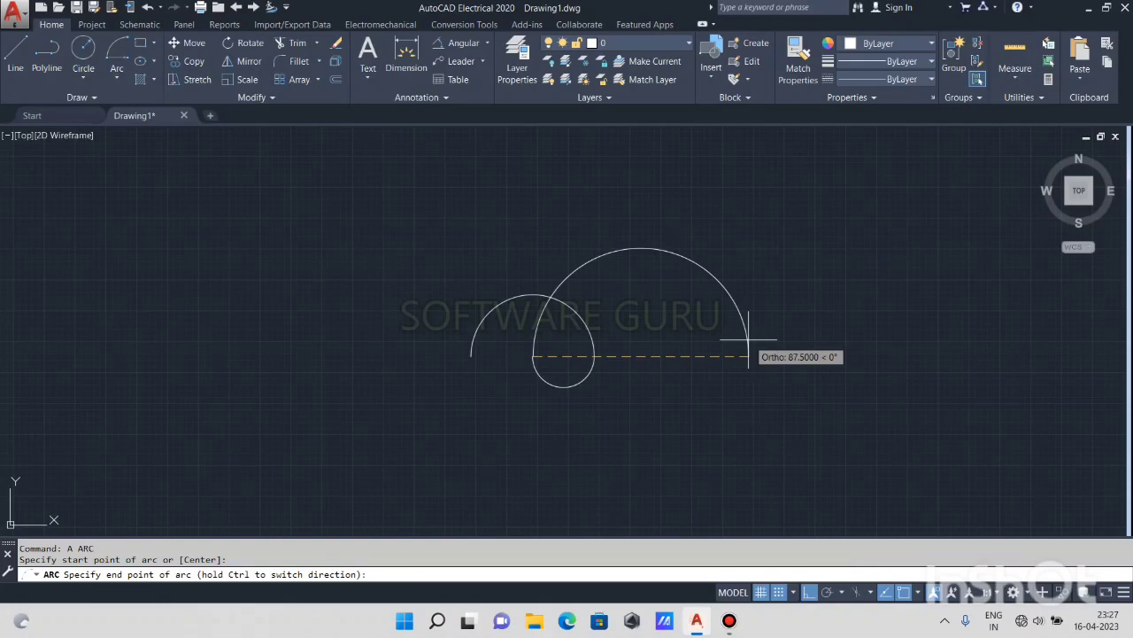
pyautogui.press('Return')
pyautogui.moveTo(689, 370); pyautogui.dragTo(566, 356, button='middle')
pyautogui.scroll(2, 466, 325)
pyautogui.click(572, 310)
pyautogui.click(539, 340)
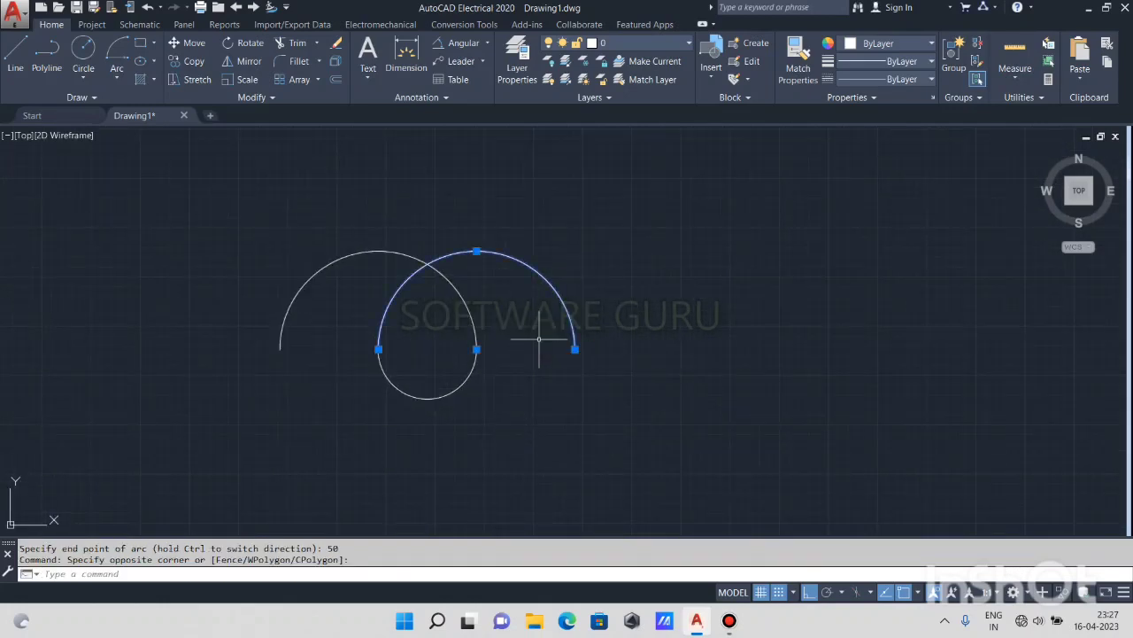
pyautogui.click(518, 388)
pyautogui.click(416, 418)
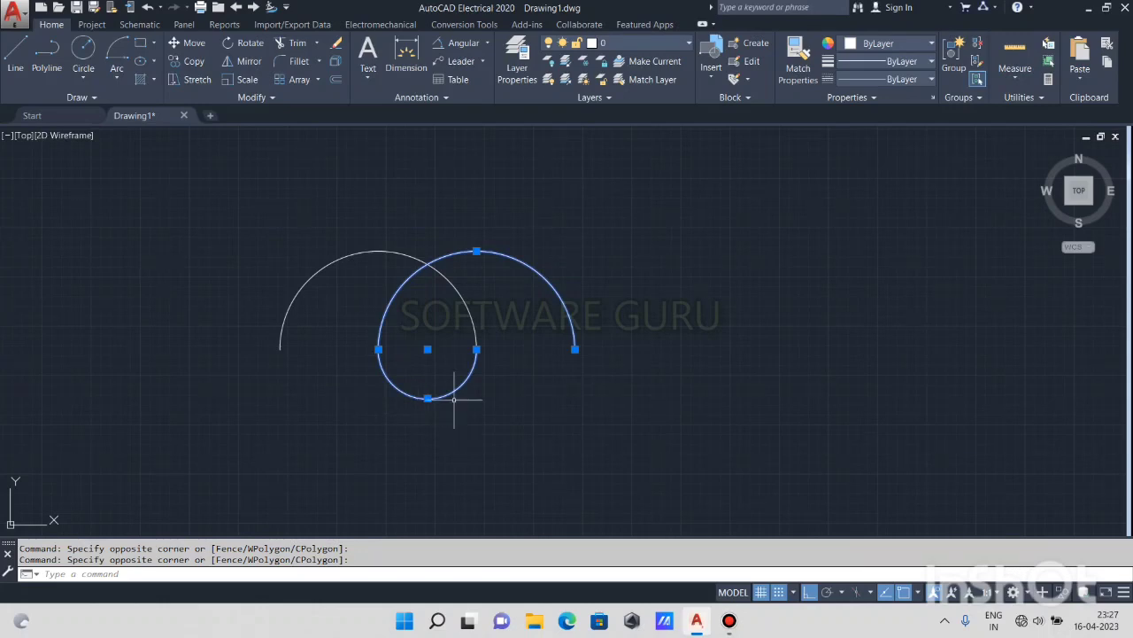
pyautogui.press('Escape')
# - Erase the left large arc and the small lower arc, keeping only the right 50-unit arc
pyautogui.click(494, 330)
pyautogui.click(428, 392)
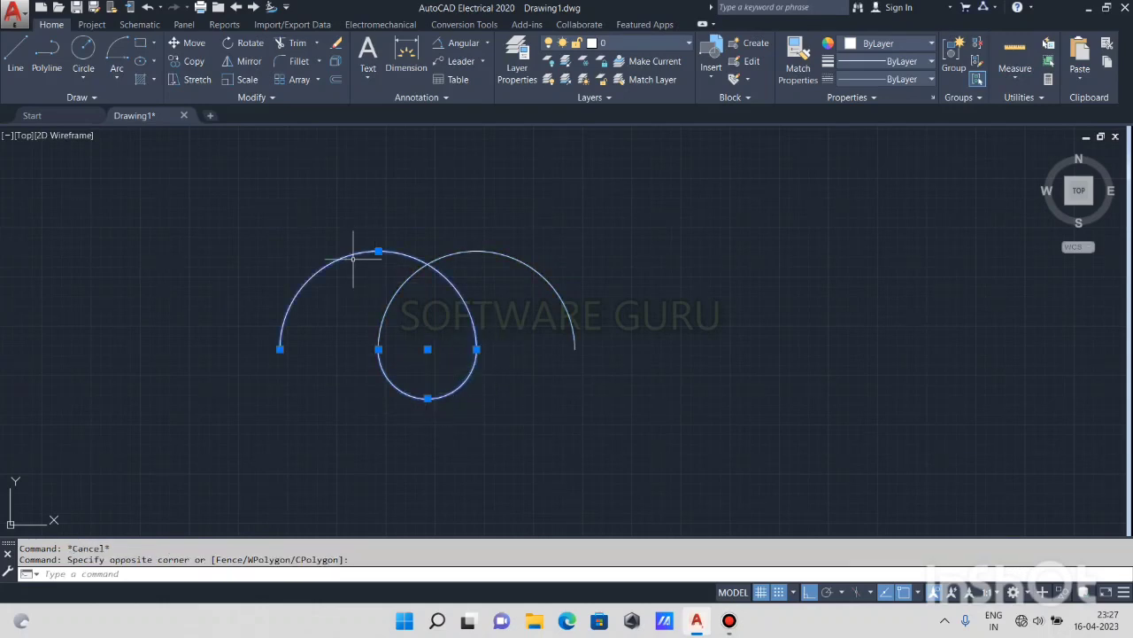
pyautogui.press('Delete')
# - Continue the remaining arc tangentially with a 10-unit arc looping back left and a second 50-unit arc to the right
pyautogui.write('A')
pyautogui.press('Return')
pyautogui.press('Return')
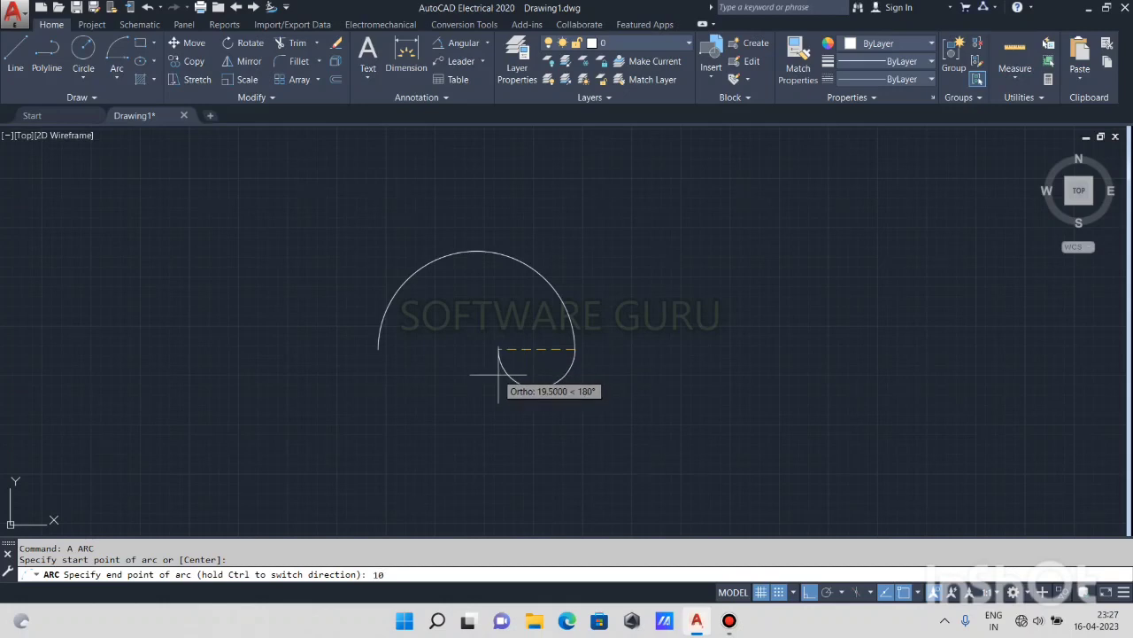
pyautogui.write('10')
pyautogui.press('Return')
pyautogui.press('Return')
pyautogui.press('Return')
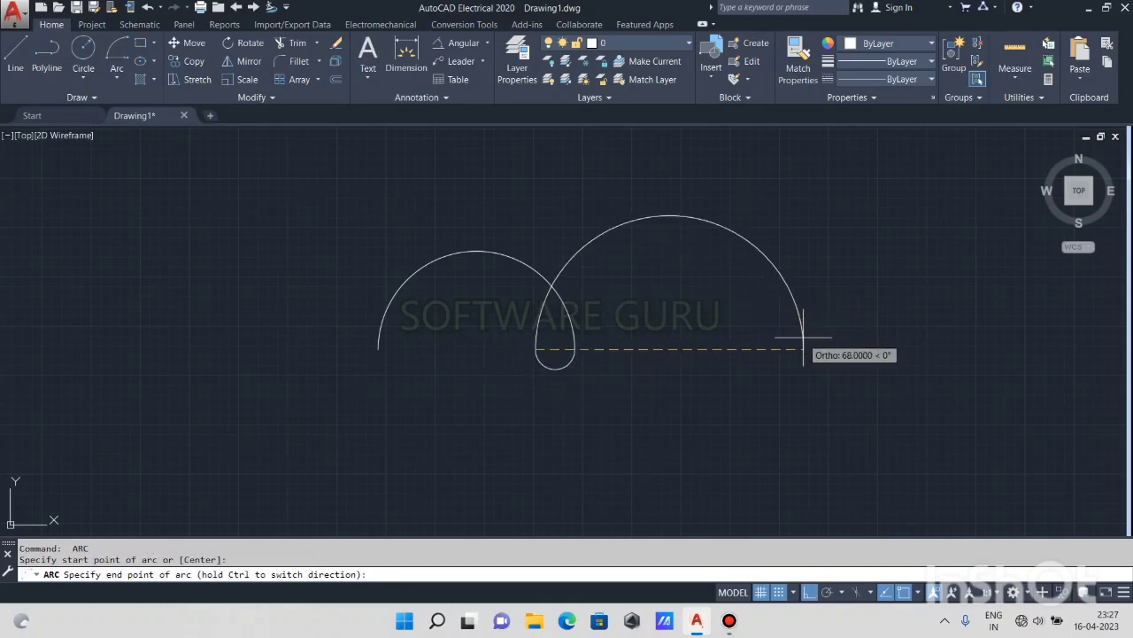
pyautogui.write('50')
pyautogui.press('Return')
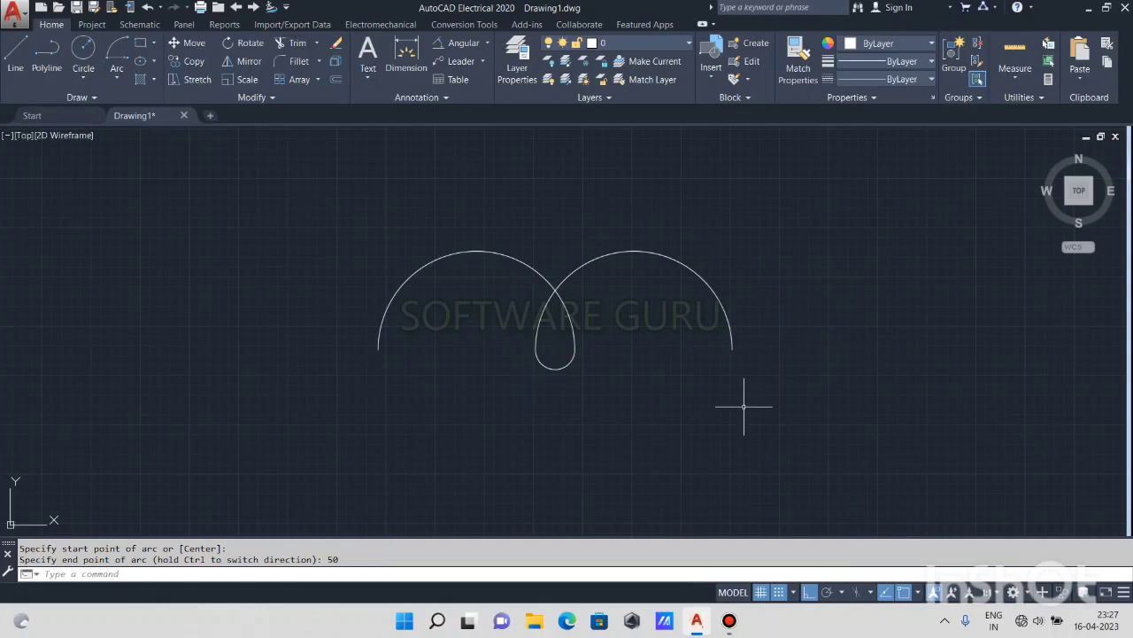
# - Extend the chain from the second large arc with another 10-unit loop arc and a third 50-unit arc
pyautogui.press('Return')
pyautogui.press('Return')
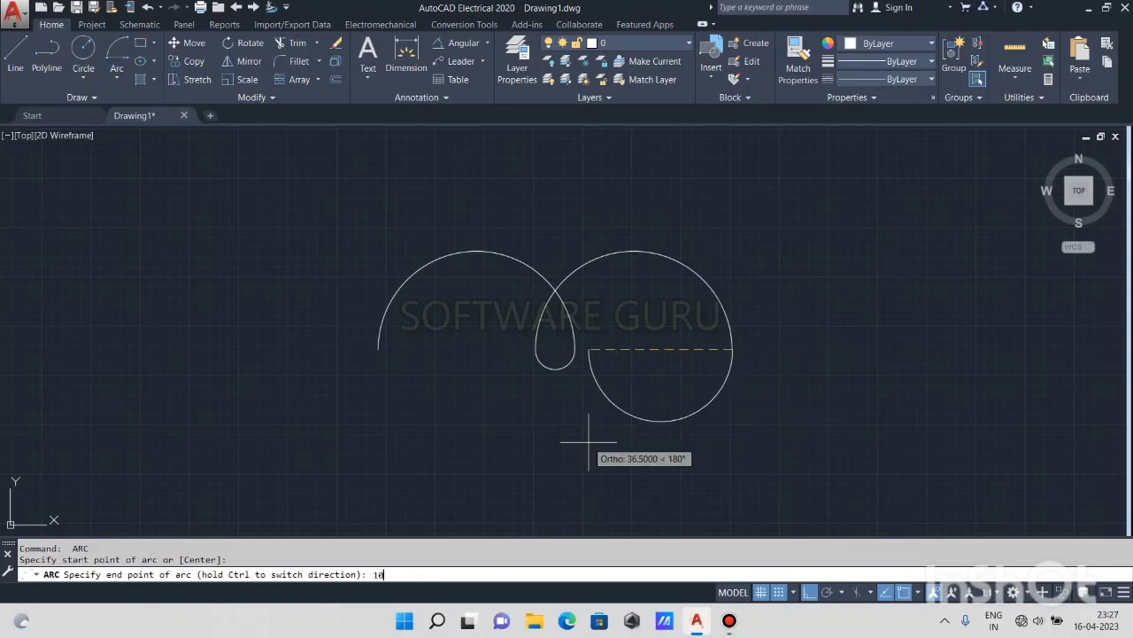
pyautogui.write('10')
pyautogui.press('Return')
pyautogui.press('Return')
pyautogui.press('Return')
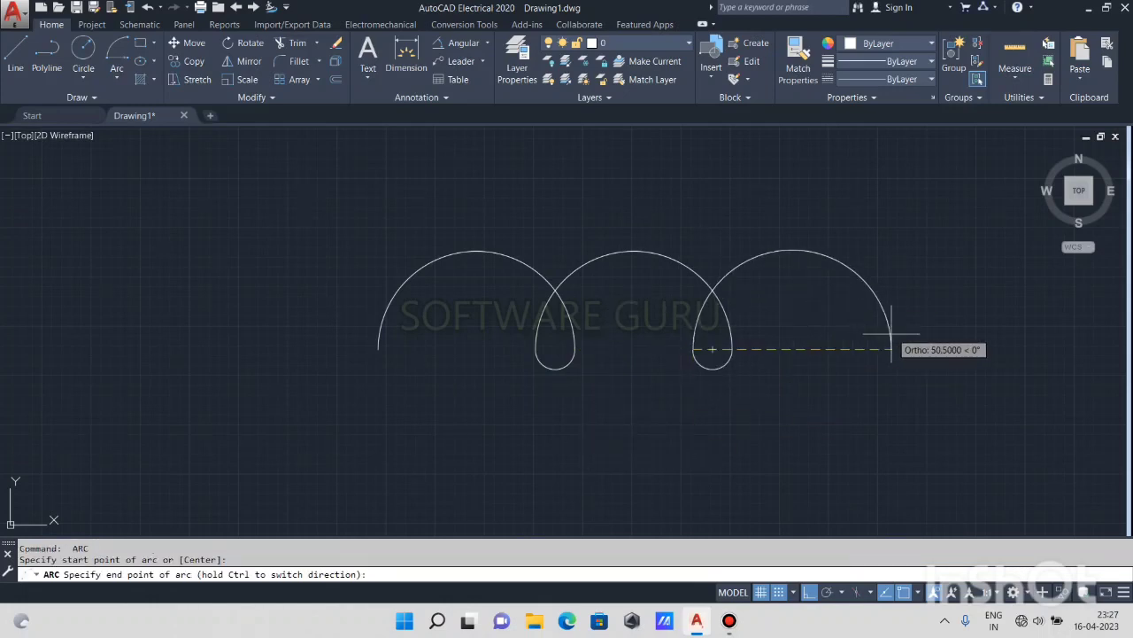
pyautogui.write('50')
pyautogui.press('Return')
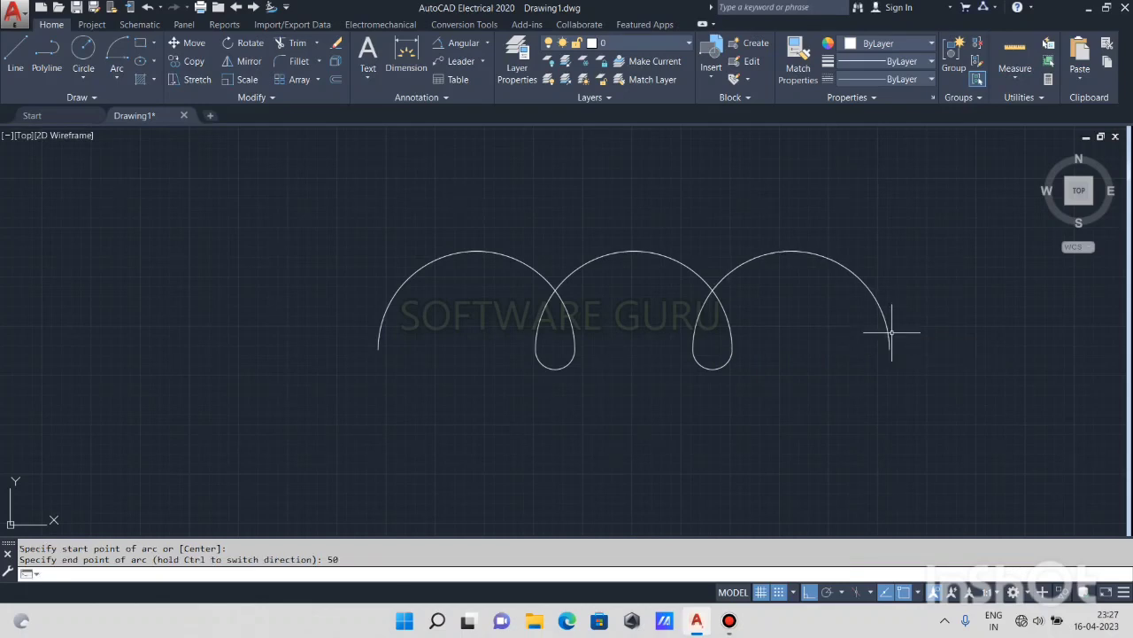
# - Extend the chain from the third large arc with a 10-unit loop arc and a fourth 50-unit arc
pyautogui.press('Return')
pyautogui.press('Return')
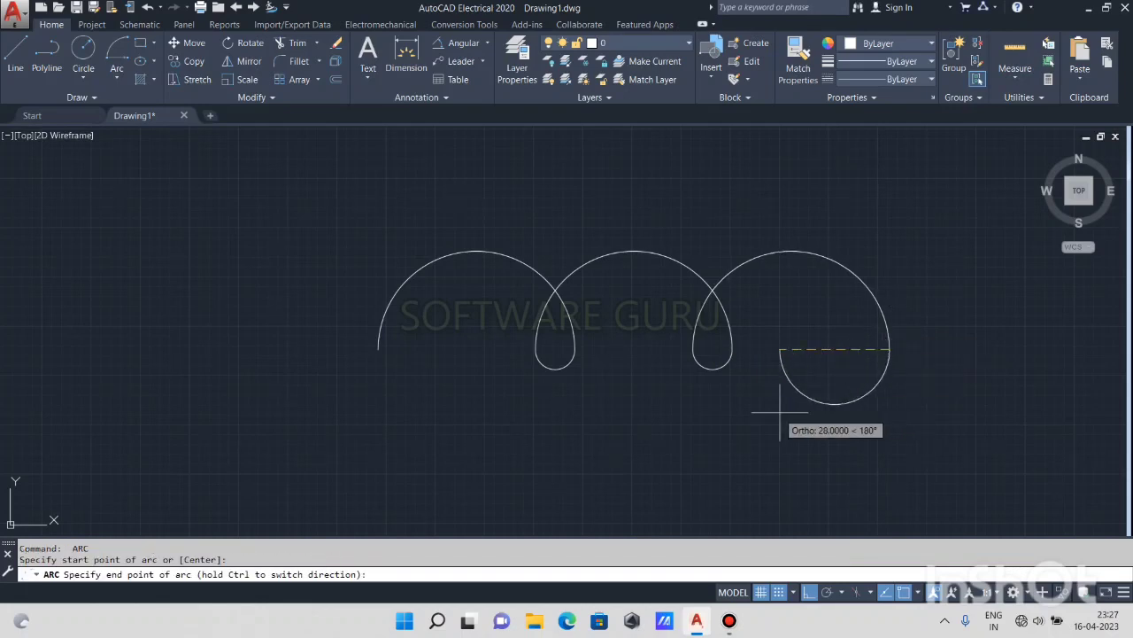
pyautogui.write('10')
pyautogui.press('Return')
pyautogui.press('Return')
pyautogui.press('Return')
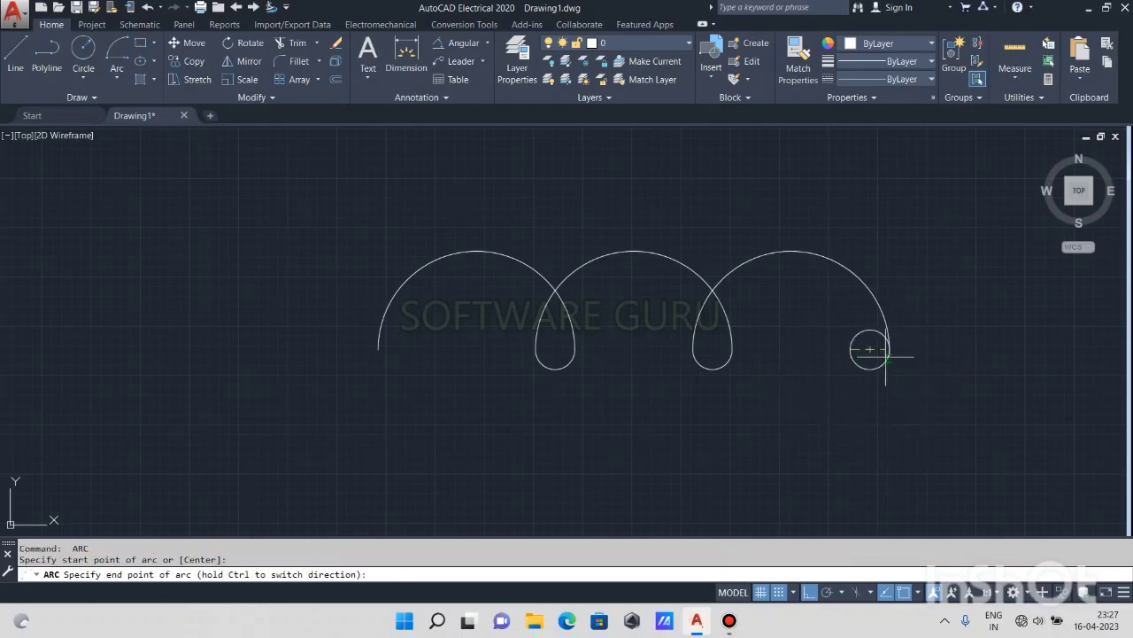
pyautogui.scroll(2, 1018, 346)
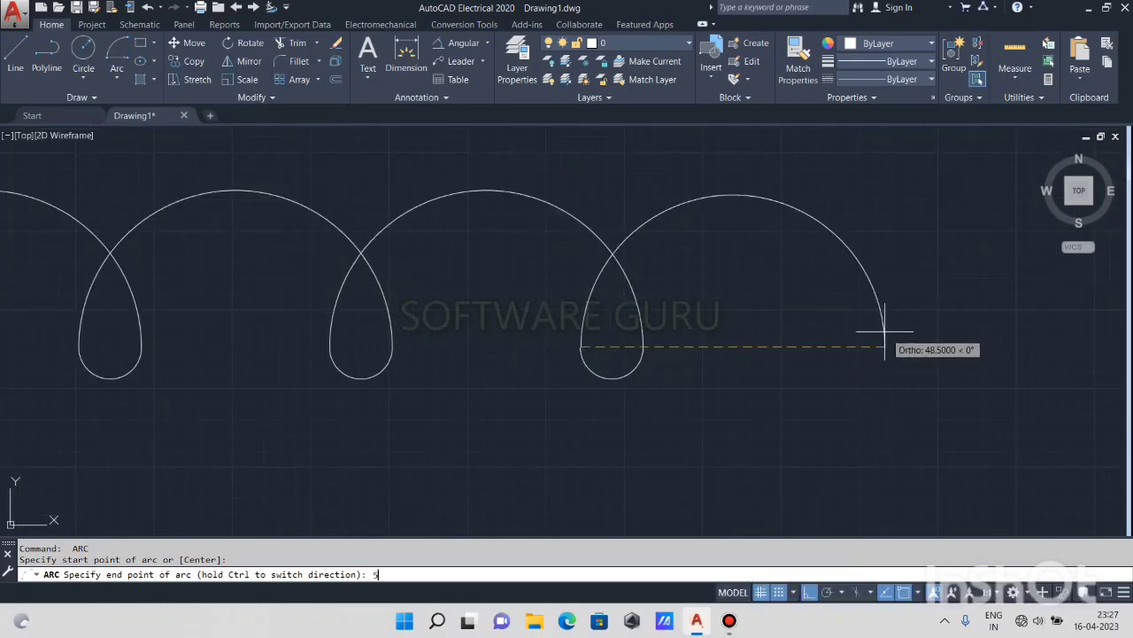
pyautogui.write('50')
pyautogui.press('Return')
pyautogui.scroll(-4, 883, 332)
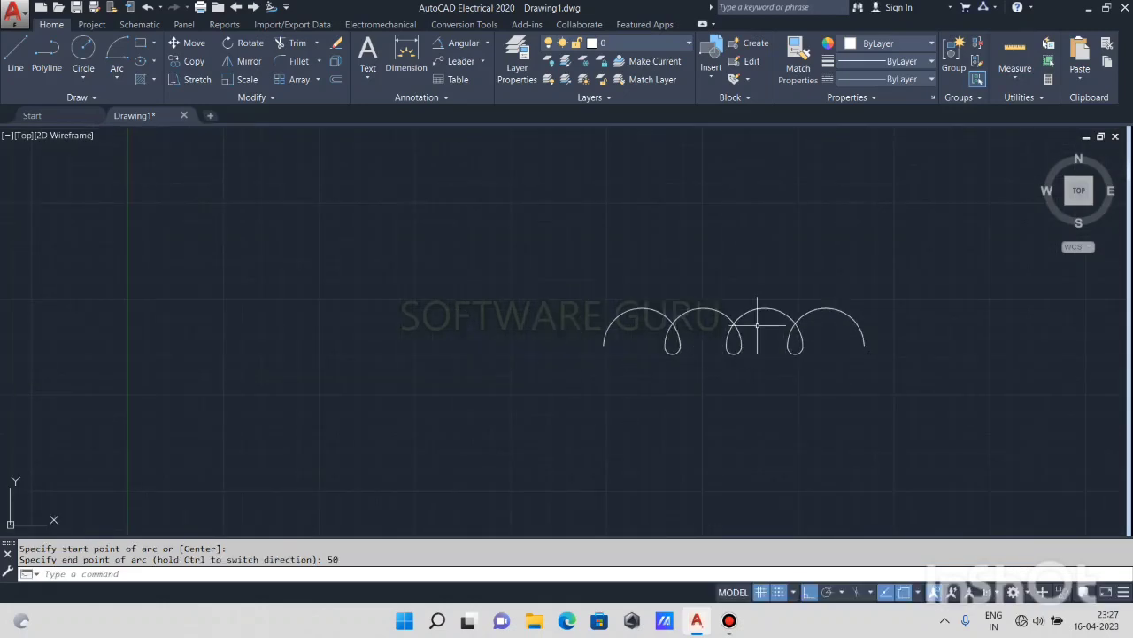
pyautogui.scroll(2, 814, 371)
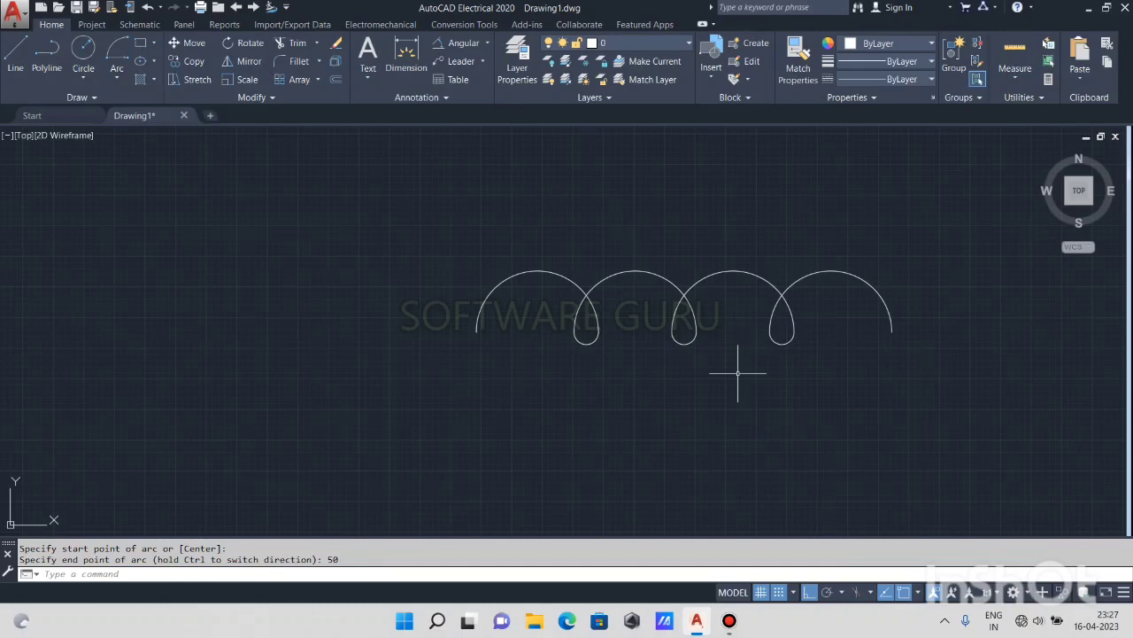
# - Show the available arc construction methods
pyautogui.click(114, 76)
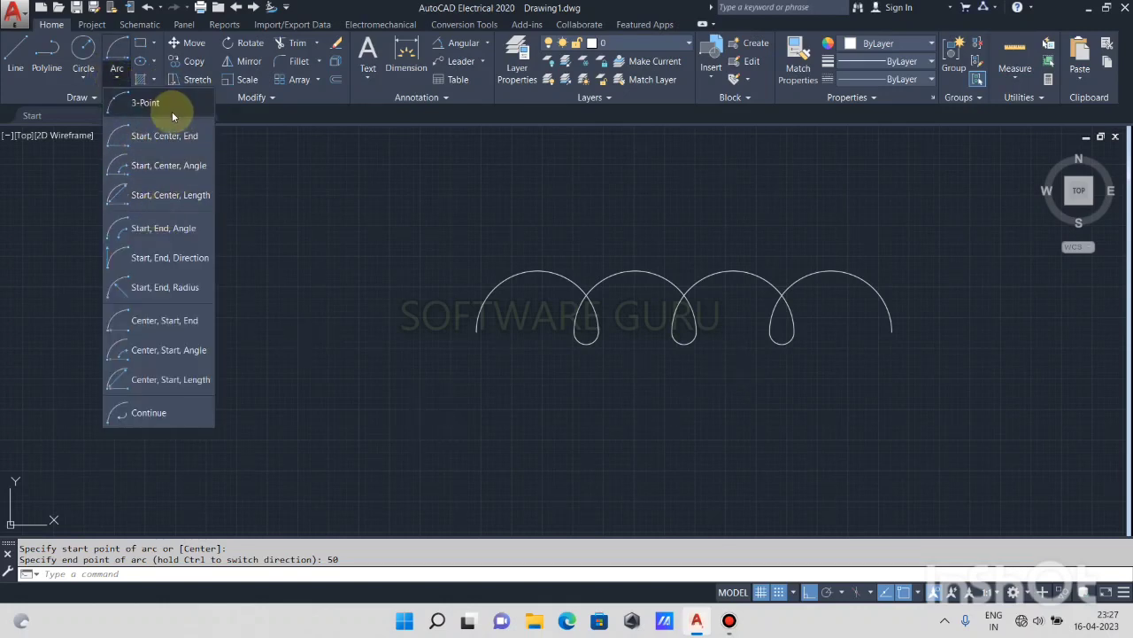